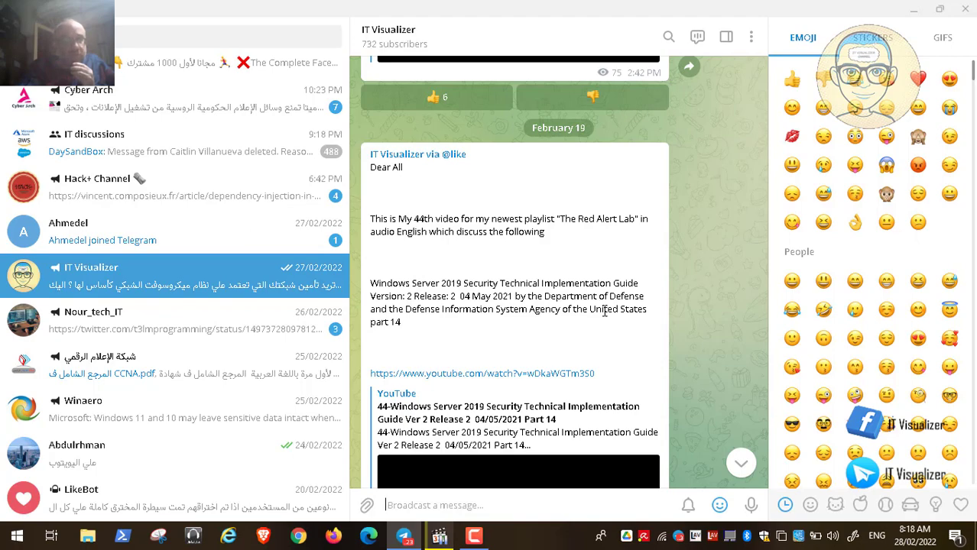
# - Minimize Telegram, switch to the media player, and play Video28.mp4 in full screen
pyautogui.click(909, 10)
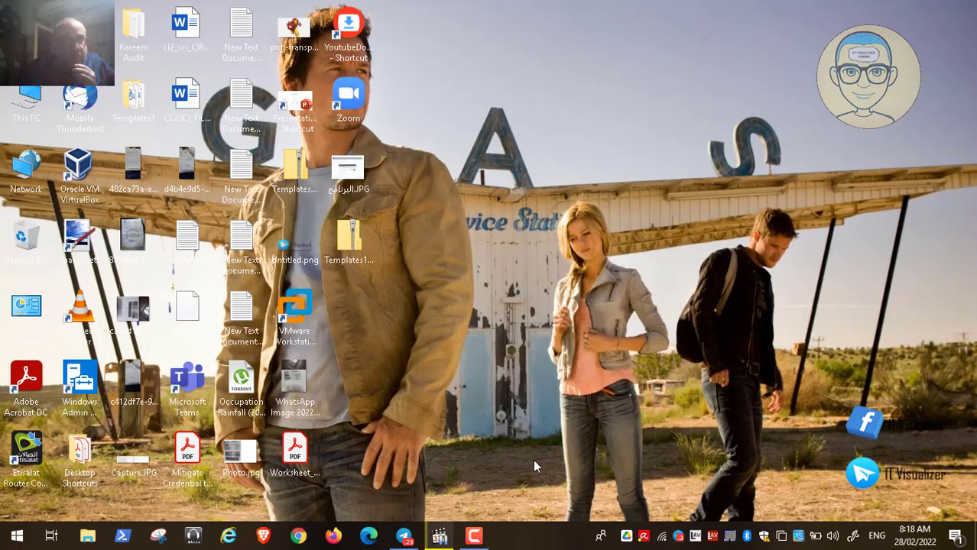
pyautogui.click(441, 538)
pyautogui.doubleClick(353, 284)
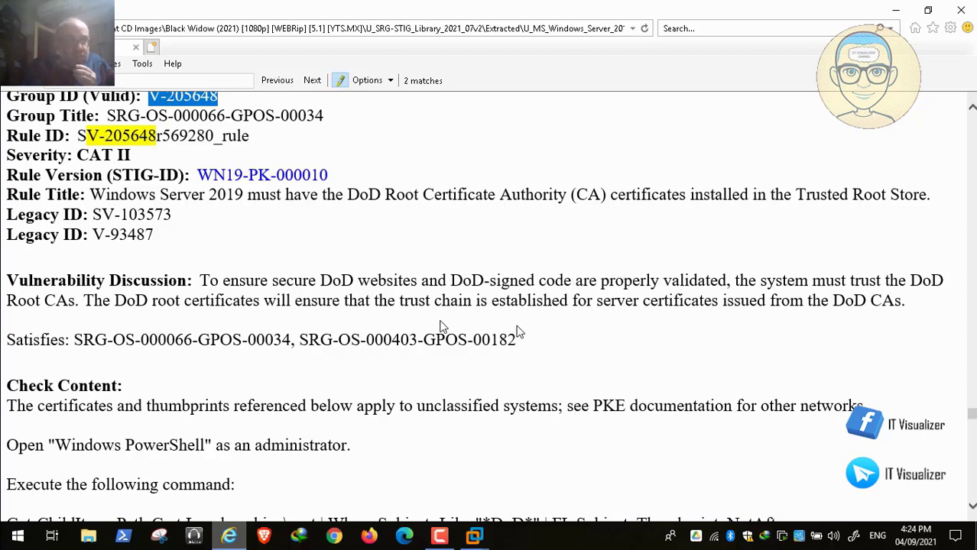
pyautogui.click(12, 519)
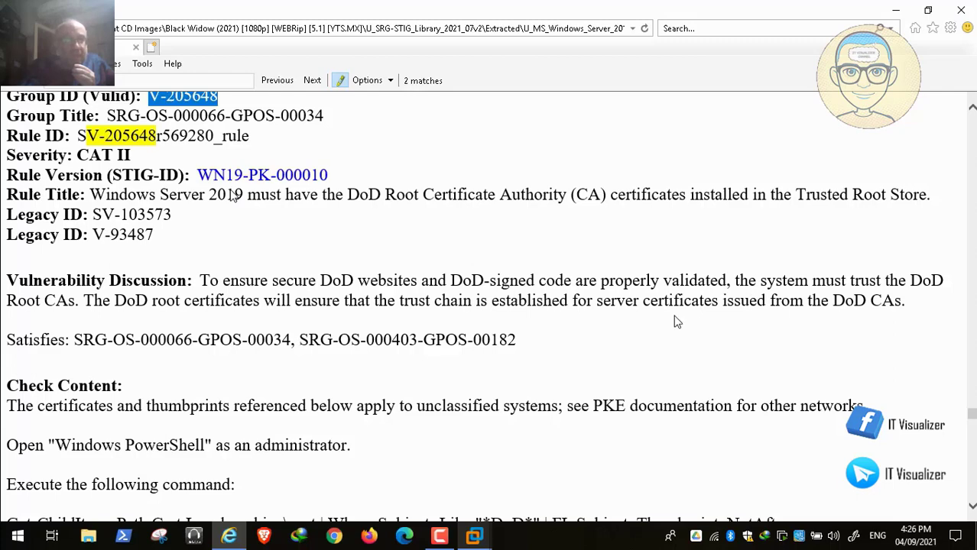
# - Review the check content and fix text of rule V-205648 through to rule V-205649, pausing playback there before resuming it
pyautogui.scroll(-3, 675, 322)
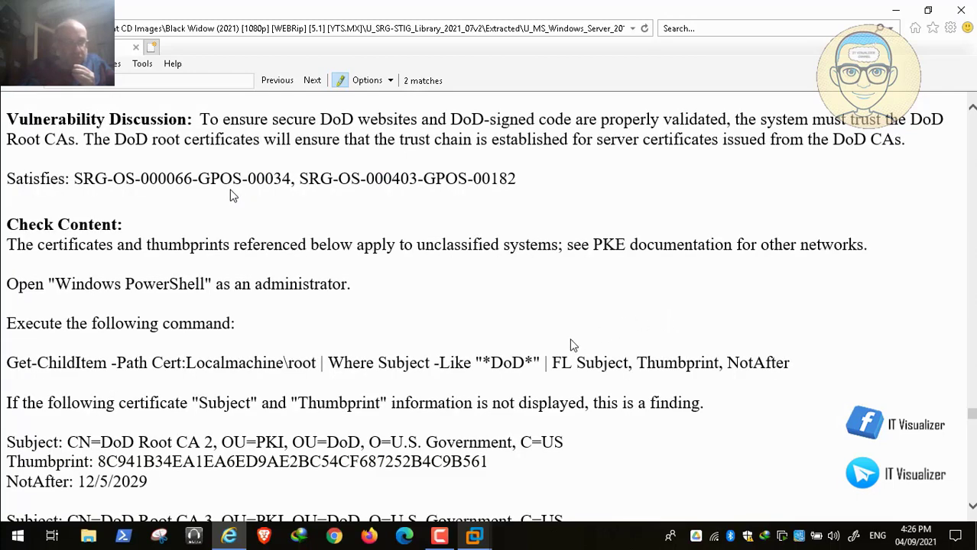
pyautogui.scroll(-17, 233, 196)
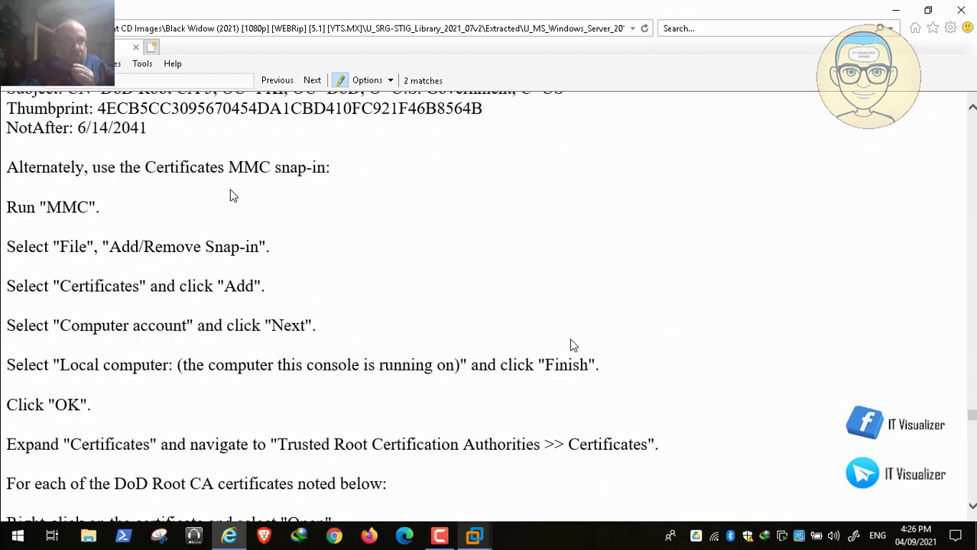
pyautogui.scroll(-13, 233, 197)
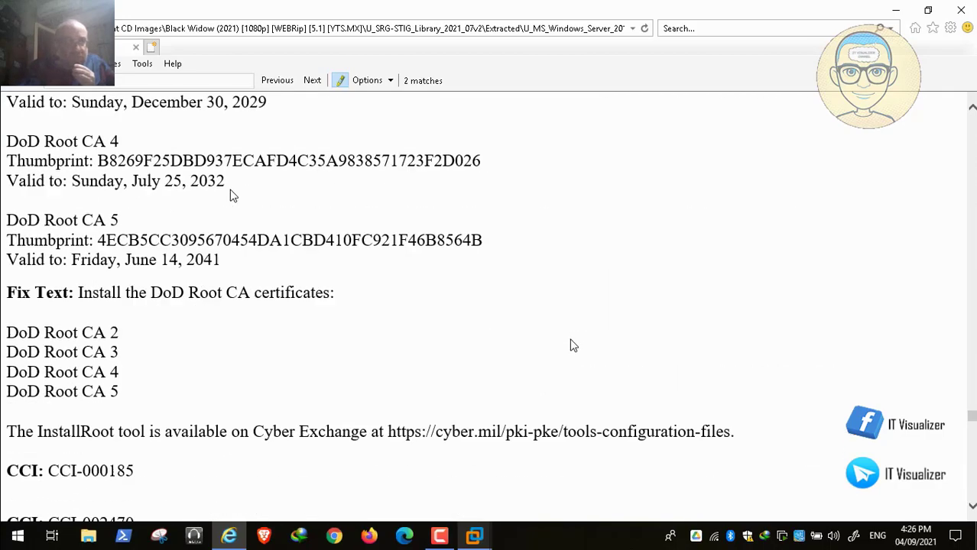
pyautogui.scroll(-1, 233, 196)
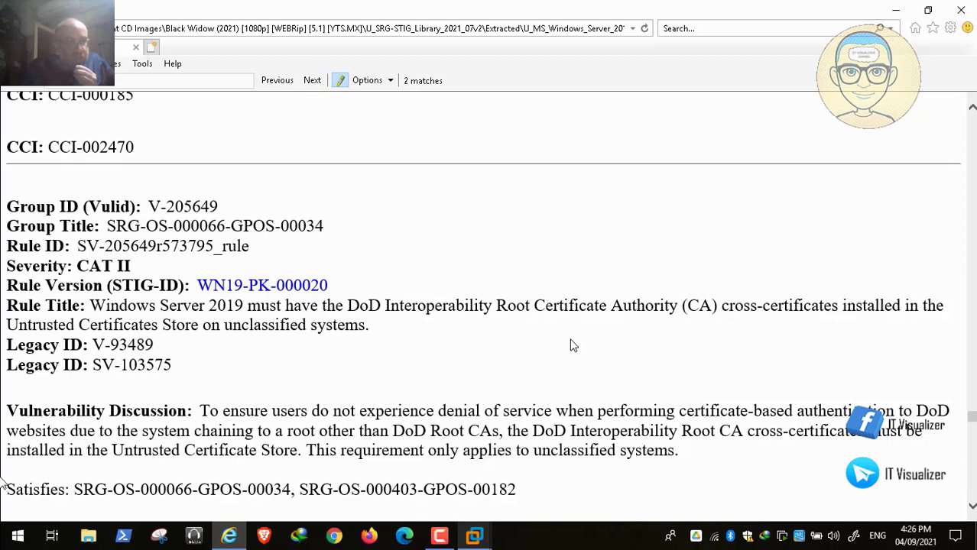
pyautogui.moveTo(38, 489)
pyautogui.click(34, 520)
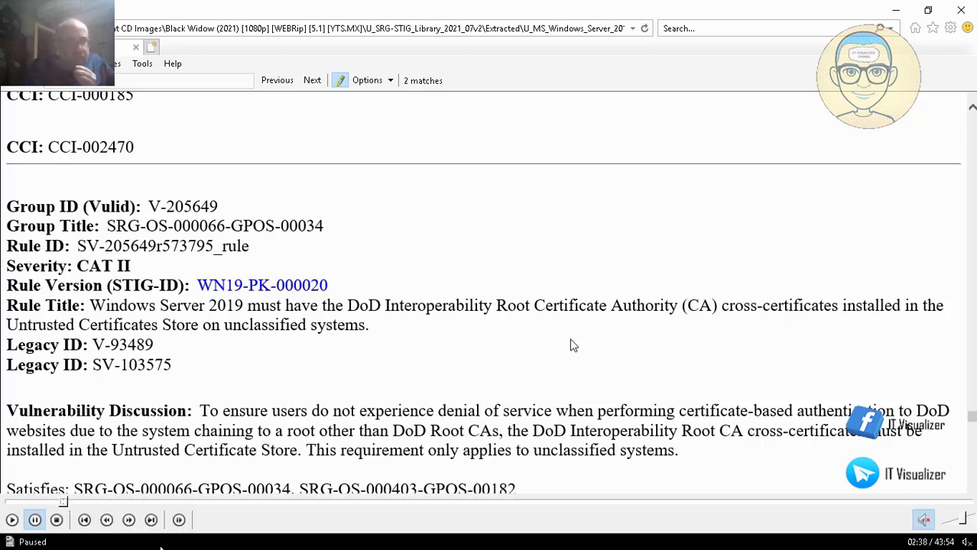
pyautogui.click(11, 527)
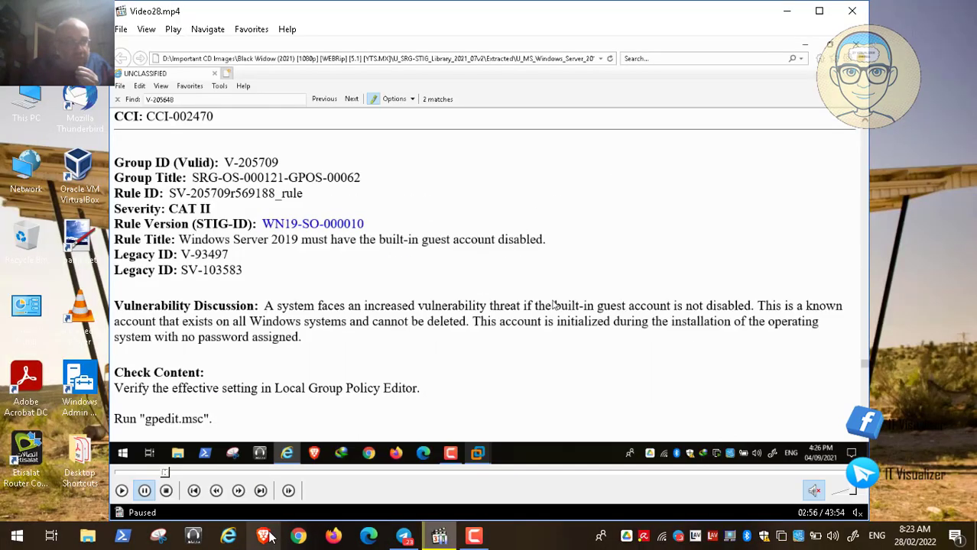
# - Switch to the Brave browser and search the web for "windows guest account"
pyautogui.click(269, 536)
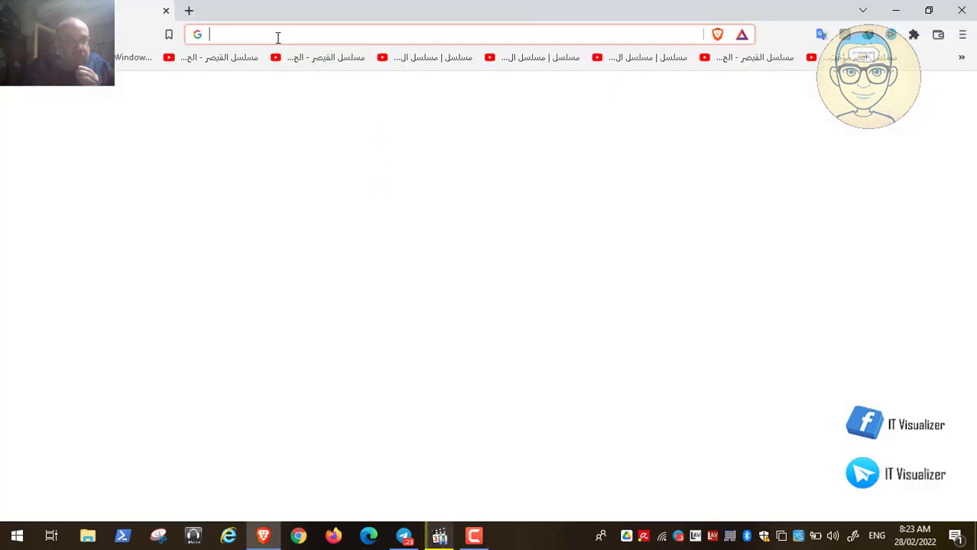
pyautogui.write('windo')
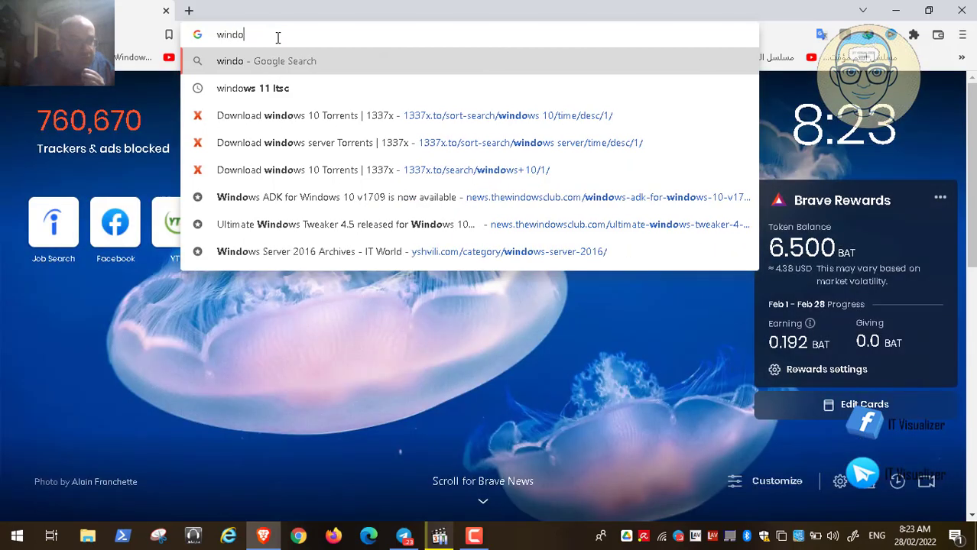
pyautogui.write('ws guest')
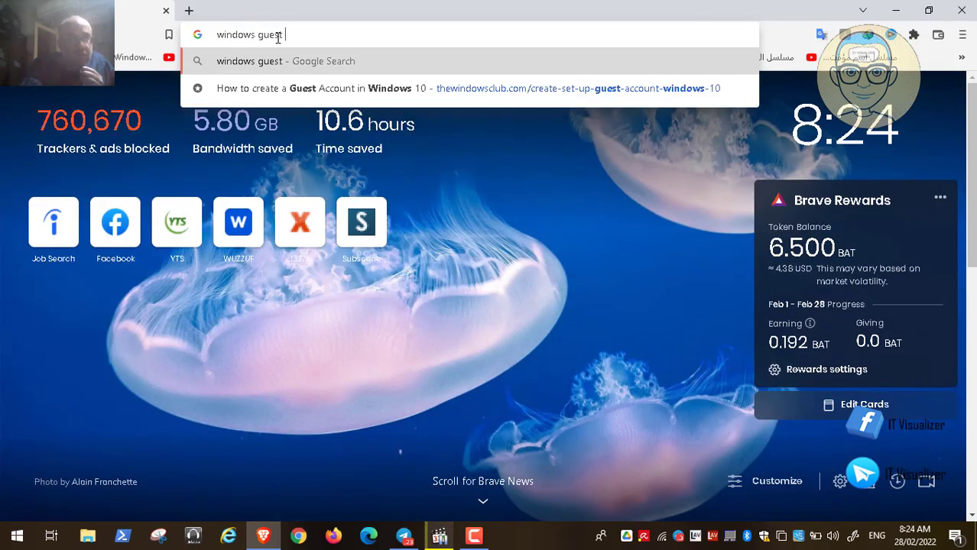
pyautogui.write(' account')
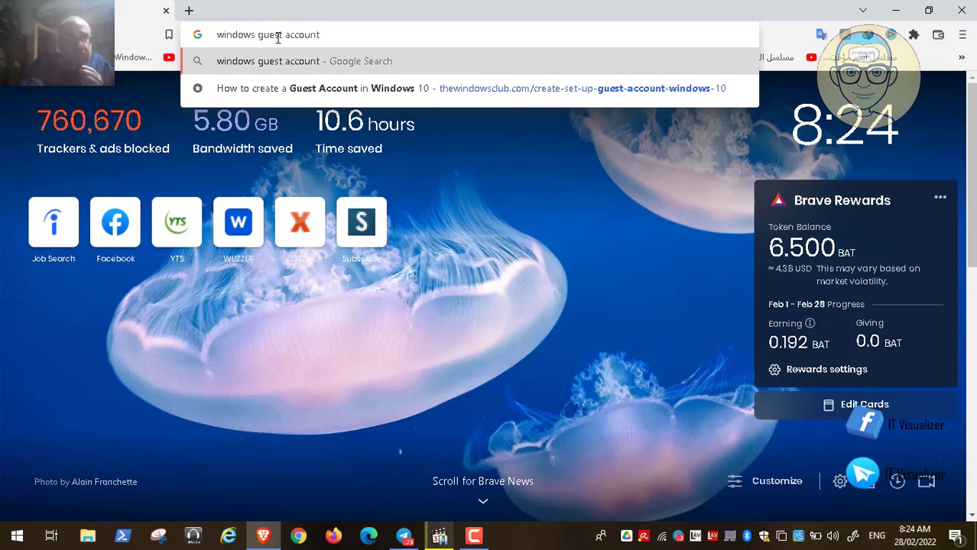
pyautogui.press('Return')
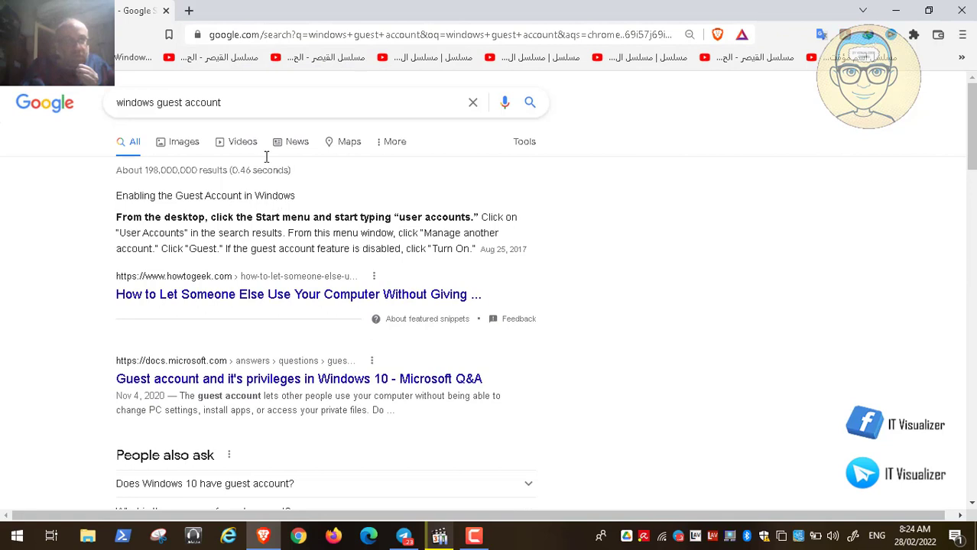
# - Refine the web search to "windows guest account rights"
pyautogui.click(247, 99)
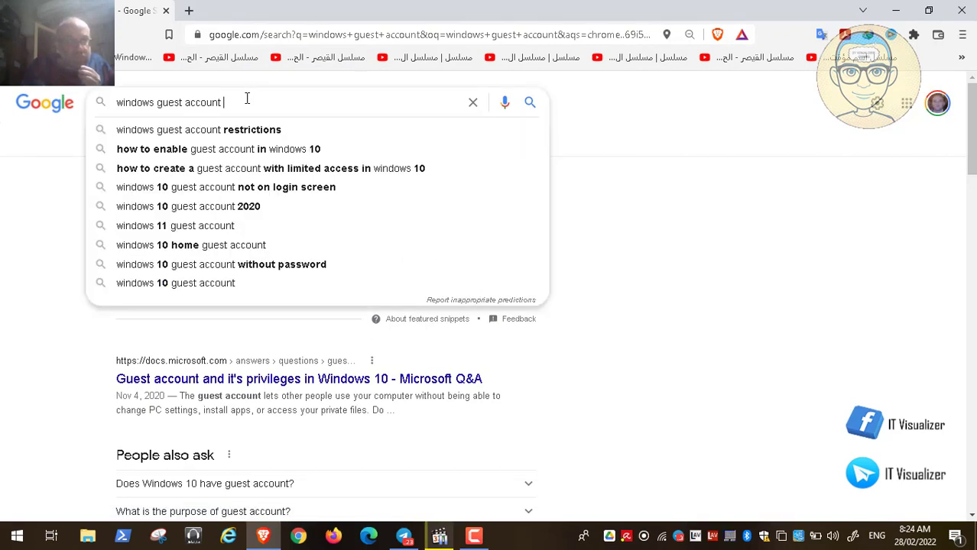
pyautogui.write('r')
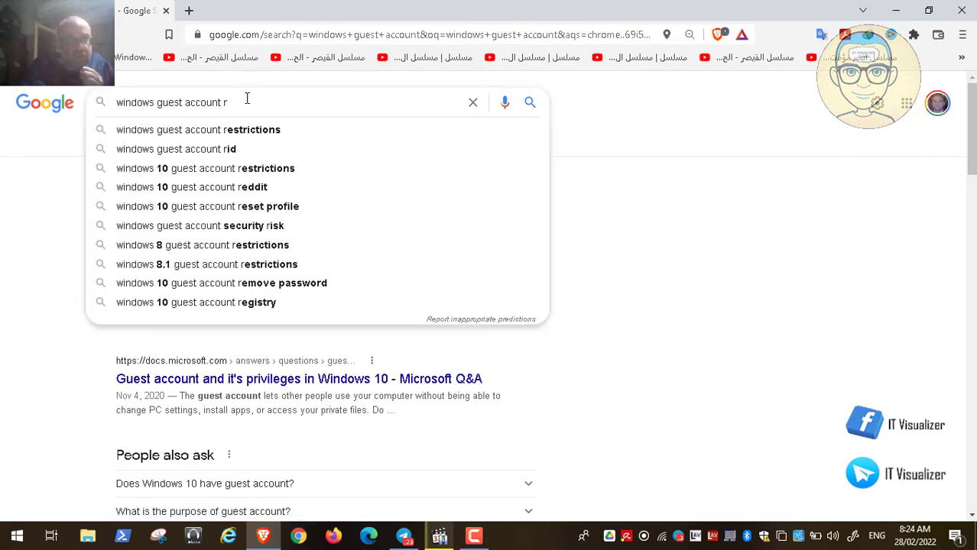
pyautogui.write('ights')
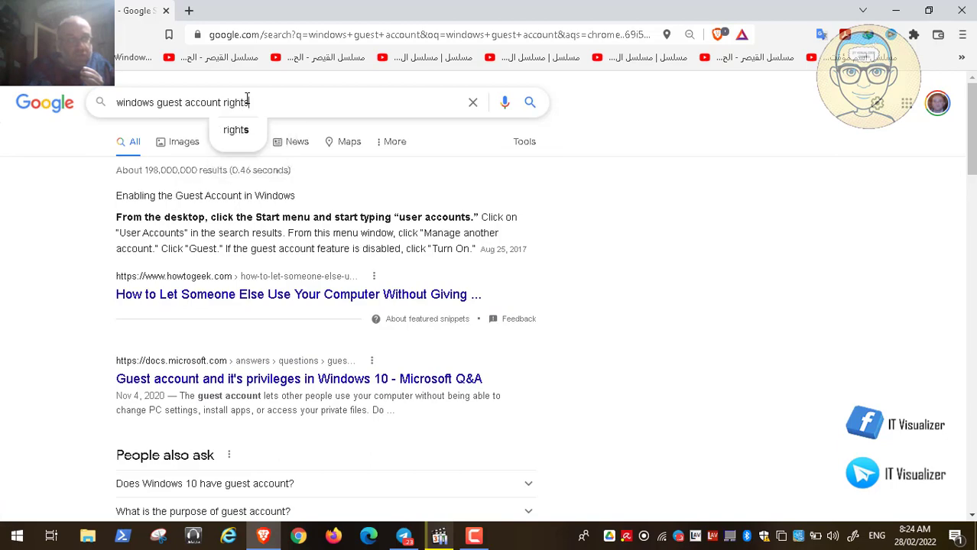
pyautogui.press('Return')
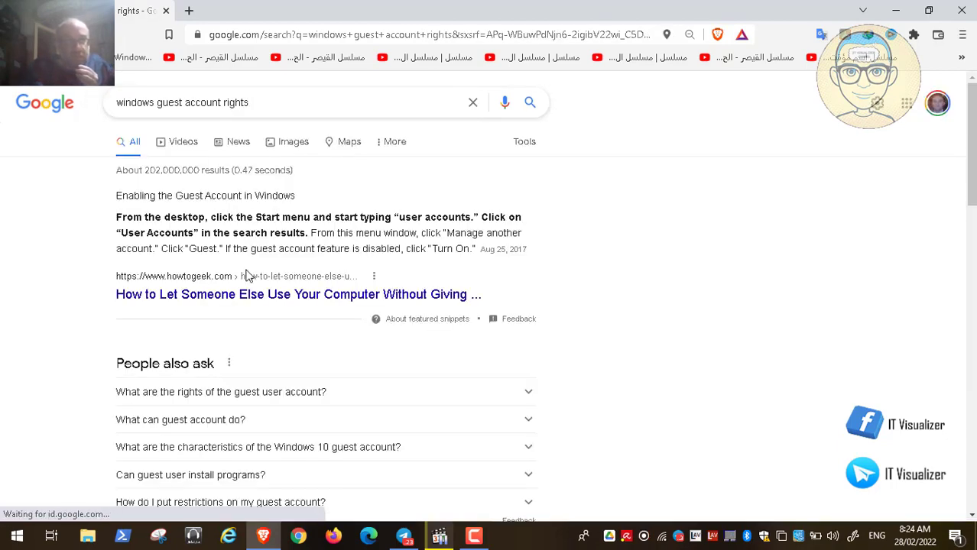
# - Expand the related question "What are the rights of the guest user account?" and read through its answer and the following results
pyautogui.click(309, 391)
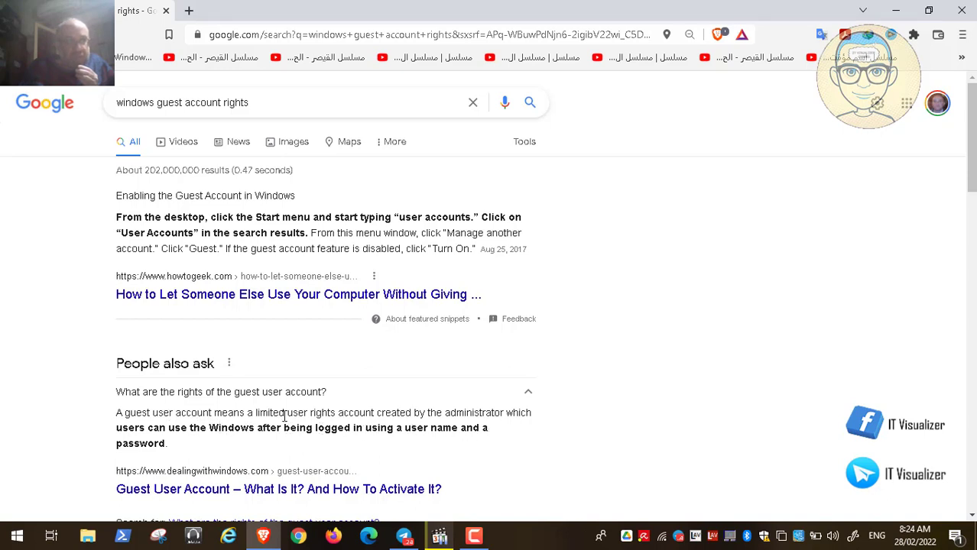
pyautogui.scroll(-2, 274, 415)
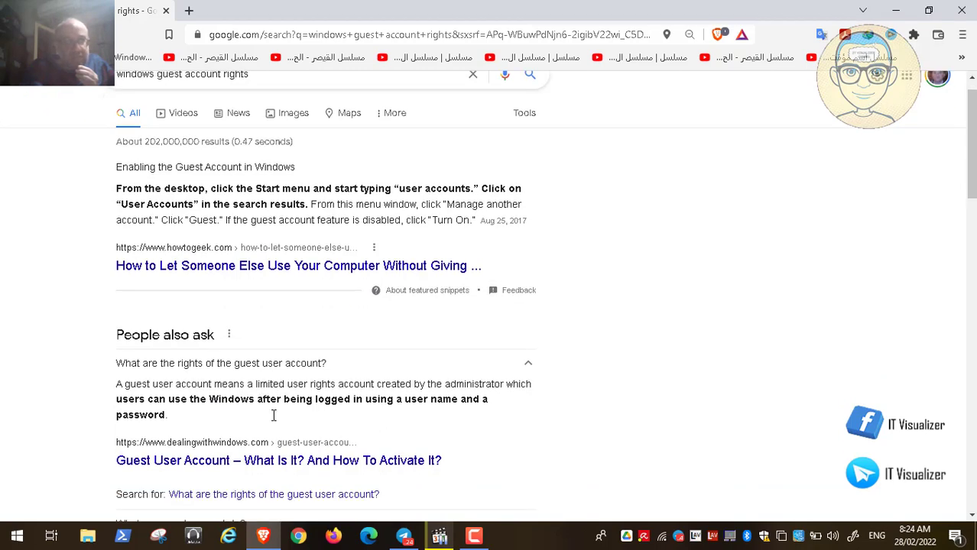
pyautogui.scroll(-1, 274, 415)
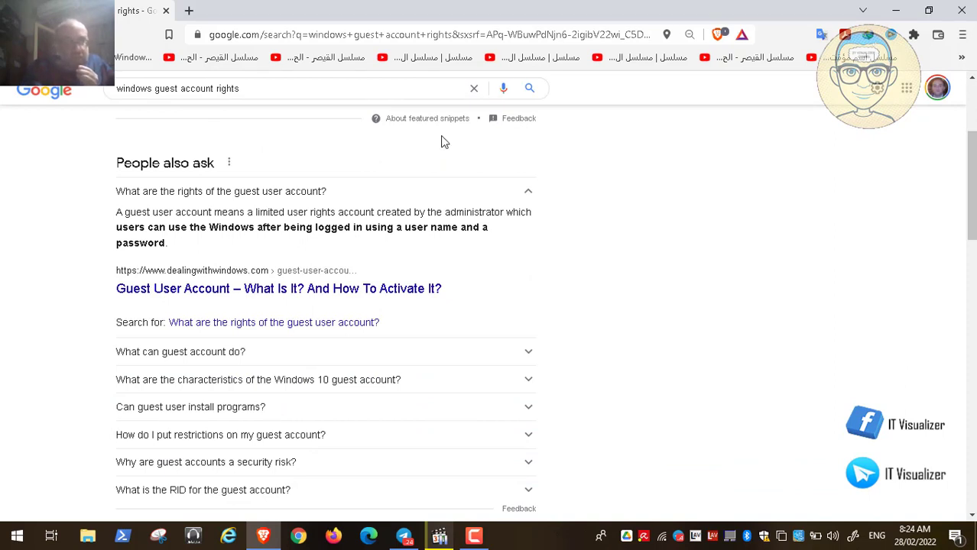
pyautogui.scroll(-1, 445, 143)
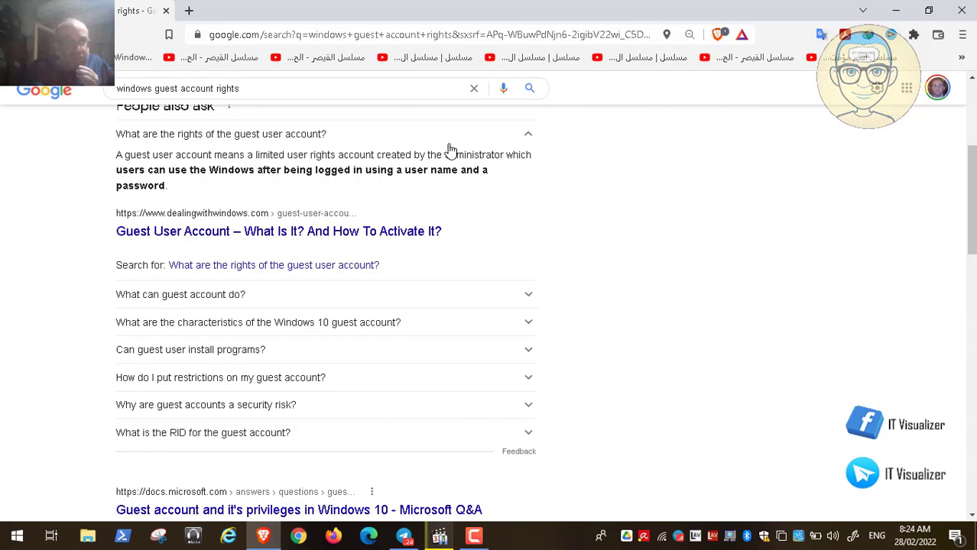
pyautogui.scroll(-1, 457, 155)
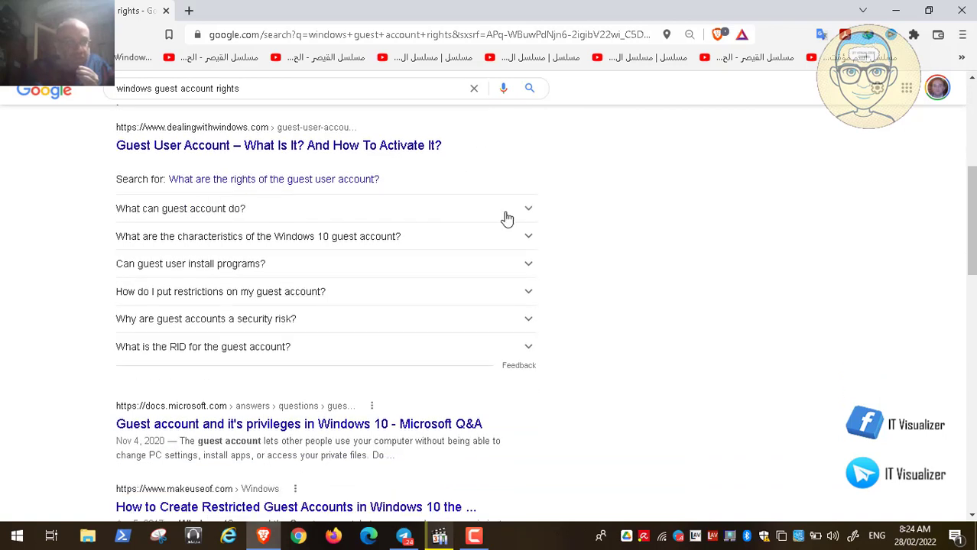
# - Open the Microsoft Q&A result on guest account privileges in Windows 10 and read the question and first answer
pyautogui.click(331, 424)
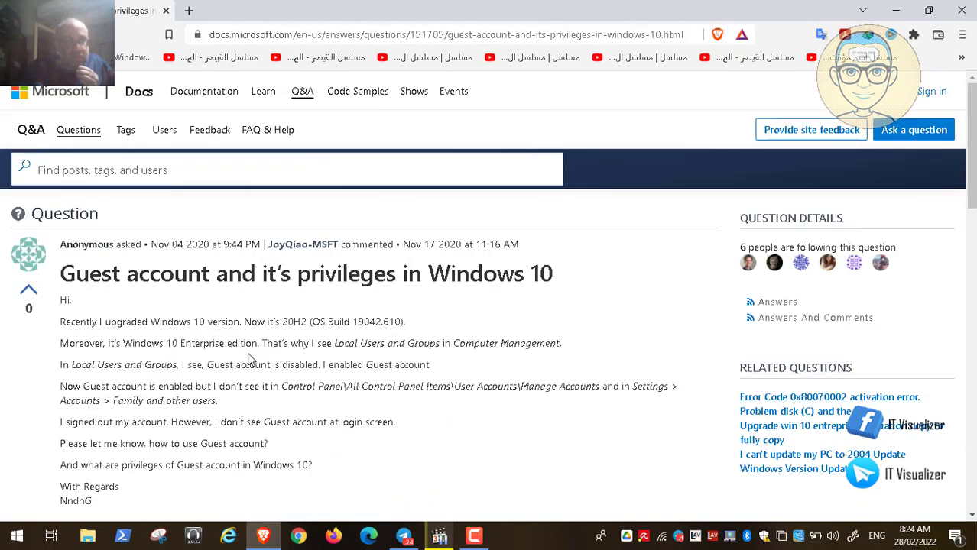
pyautogui.scroll(-3, 248, 359)
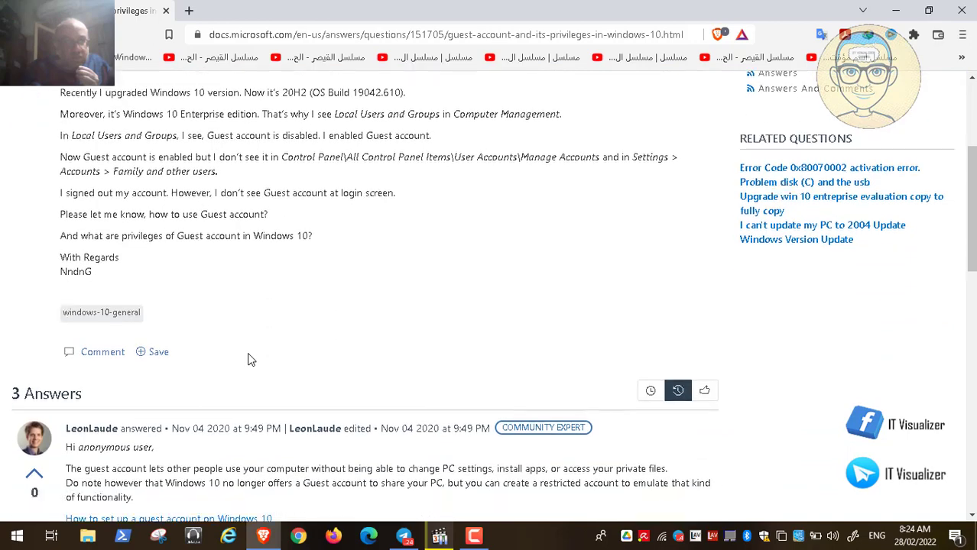
pyautogui.scroll(-1, 247, 359)
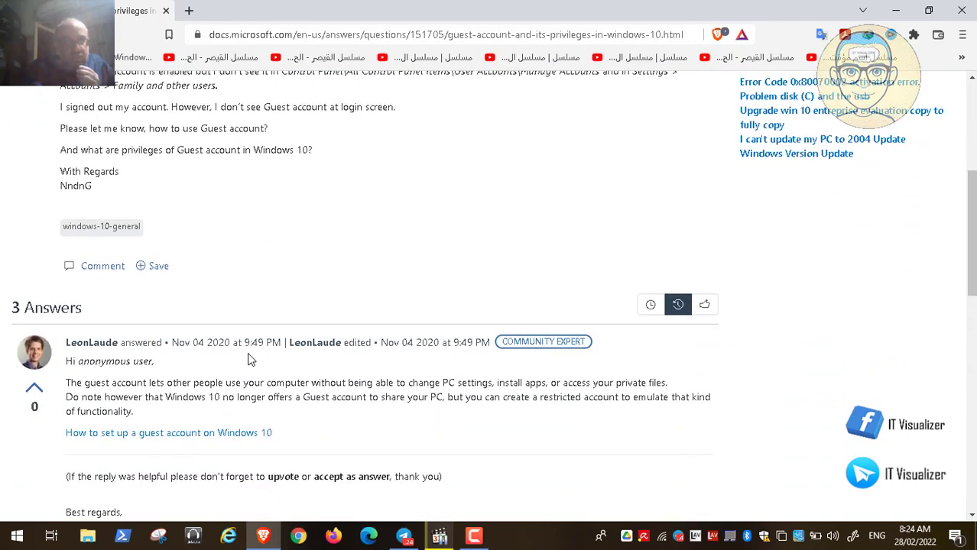
pyautogui.scroll(2, 248, 359)
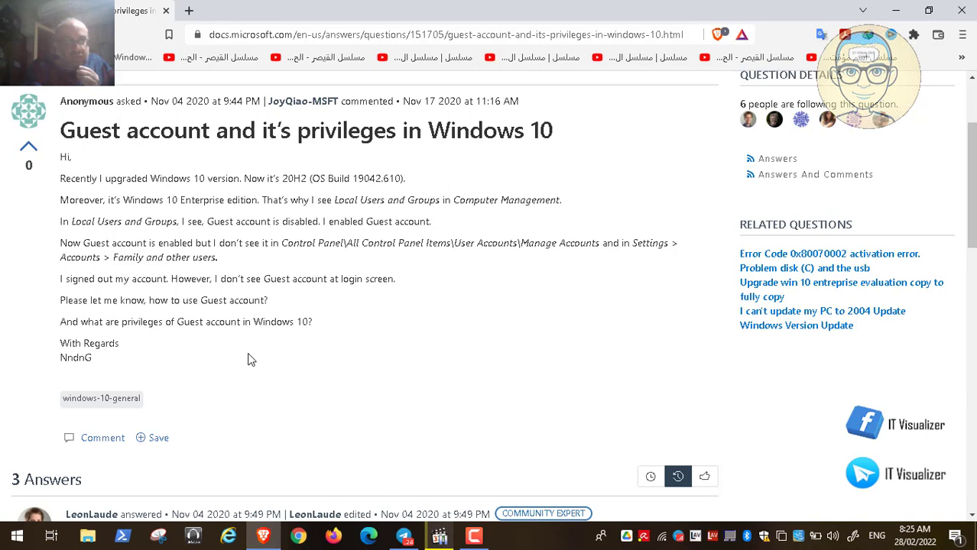
pyautogui.scroll(-2, 247, 359)
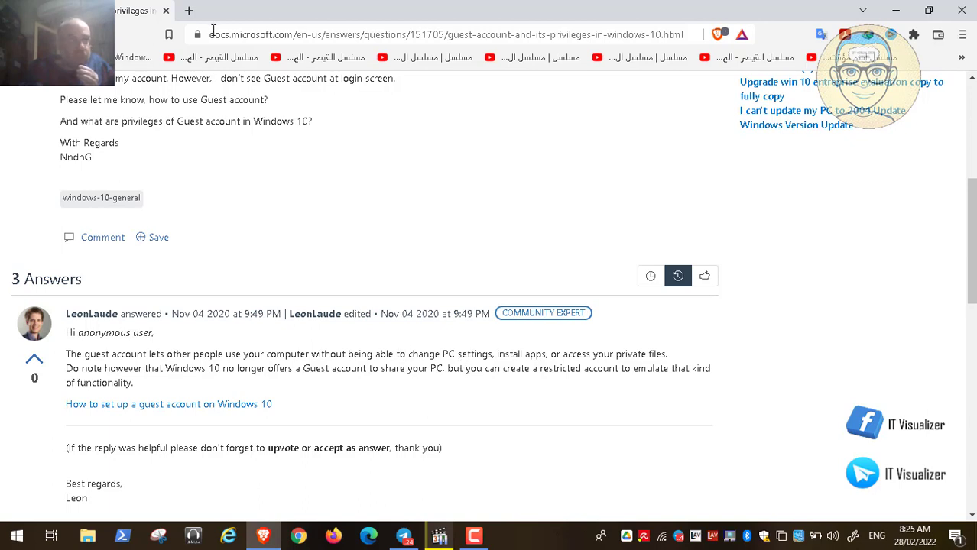
# - Close the Microsoft Q&A page, return the Video28.mp4 player to full screen, and resume playback
pyautogui.click(166, 10)
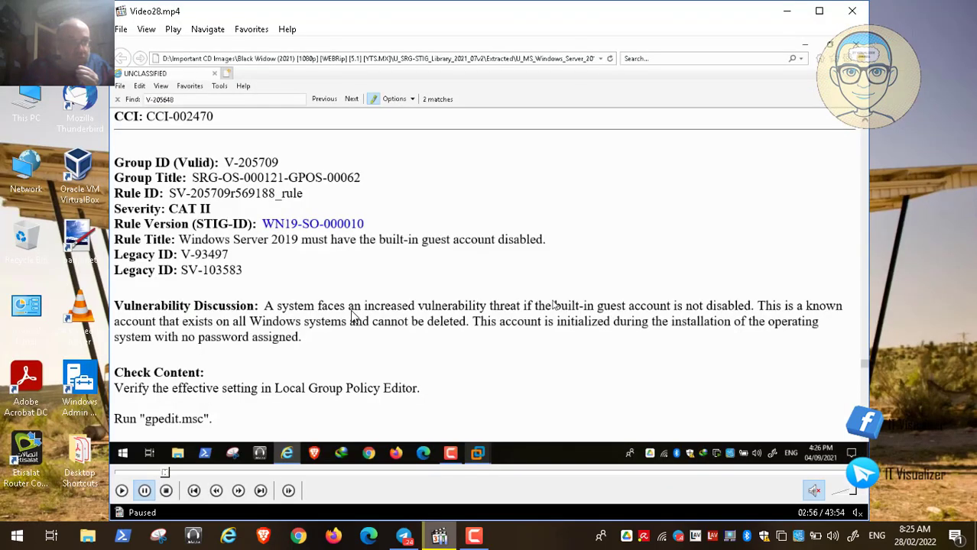
pyautogui.doubleClick(317, 321)
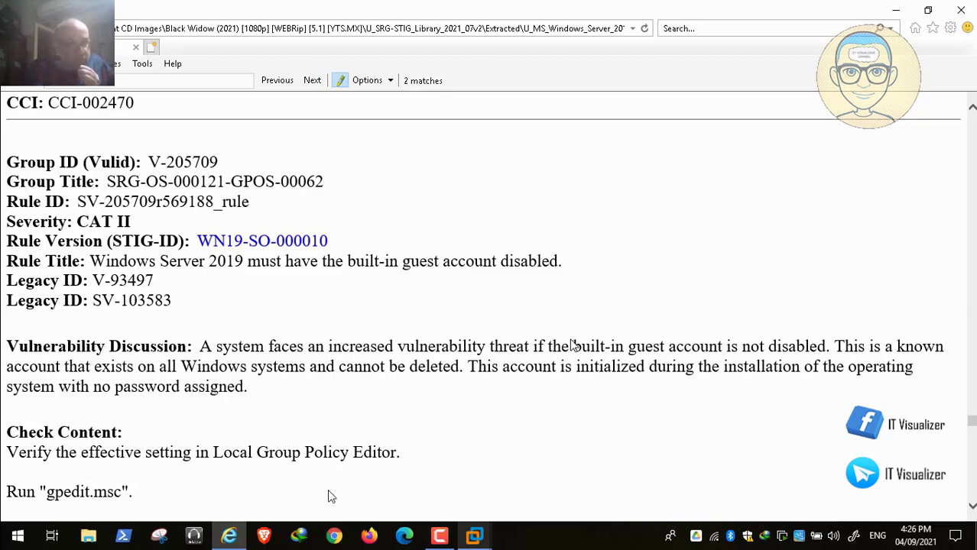
pyautogui.click(13, 522)
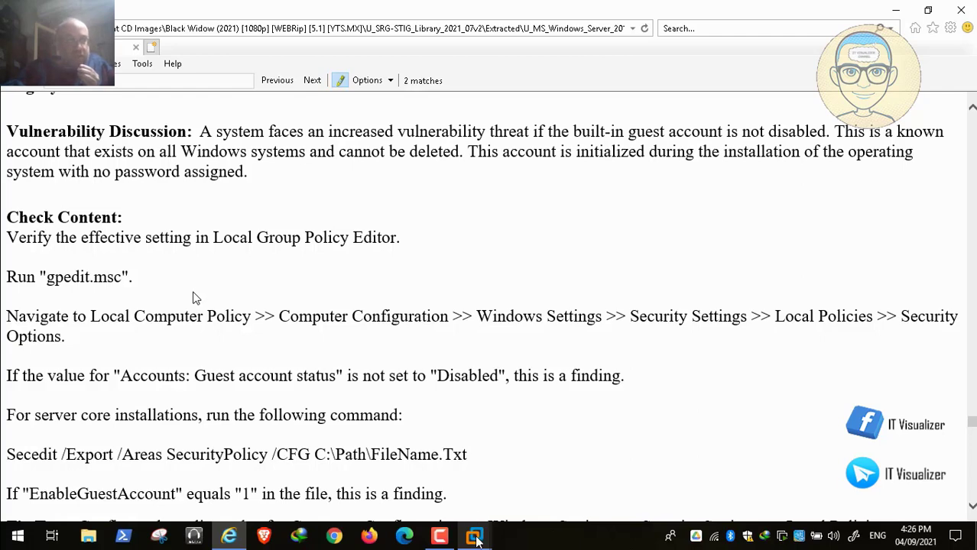
# - Switch to the PAW virtual machine's policy editor and open Security Options under Computer Configuration, Policies, Windows Settings, Security Settings, Local Policies
pyautogui.moveTo(474, 536)
pyautogui.click(439, 489)
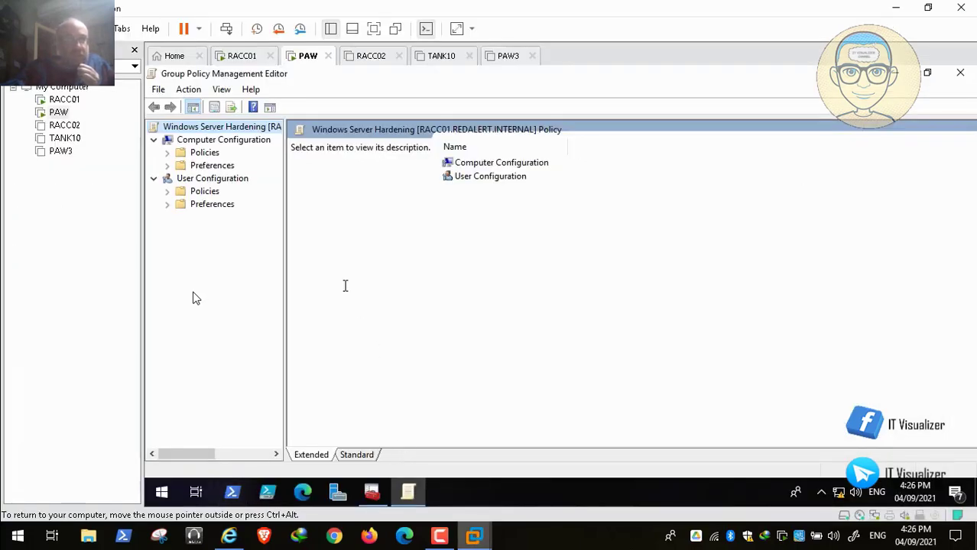
pyautogui.click(168, 153)
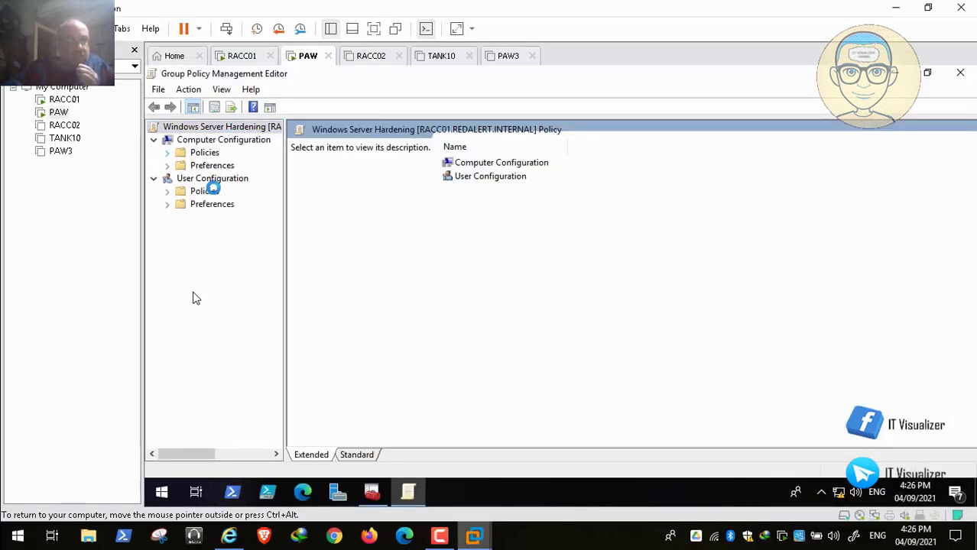
pyautogui.moveTo(281, 264); pyautogui.dragTo(347, 273)
pyautogui.click(181, 179)
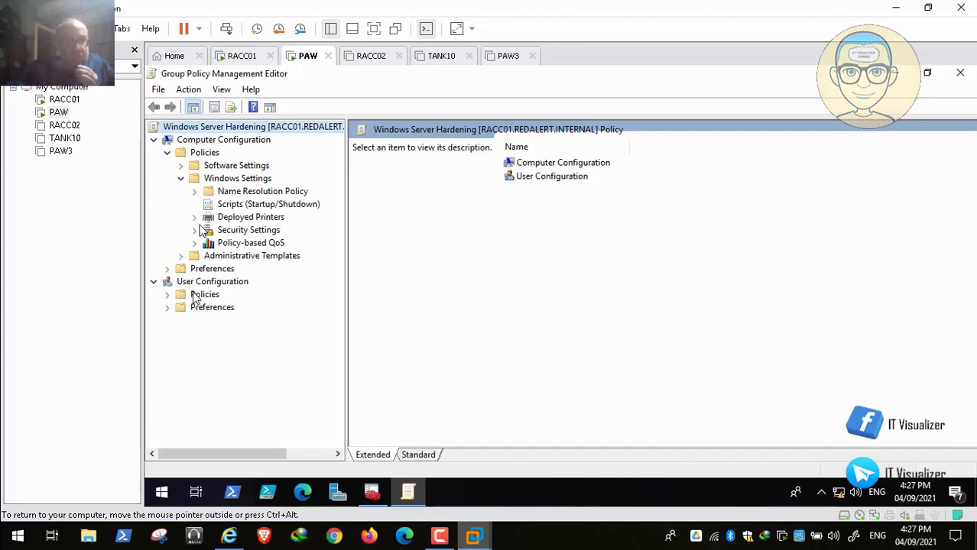
pyautogui.click(195, 230)
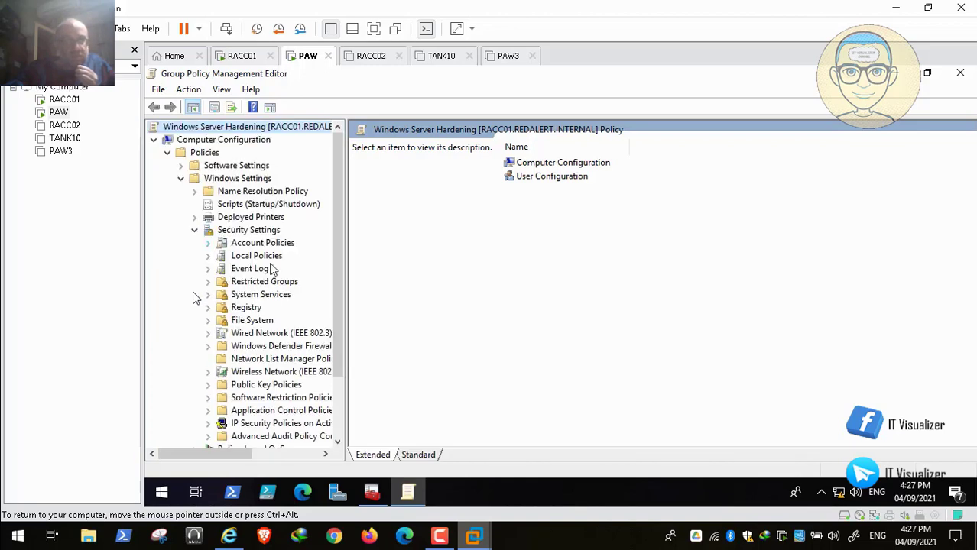
pyautogui.click(264, 260)
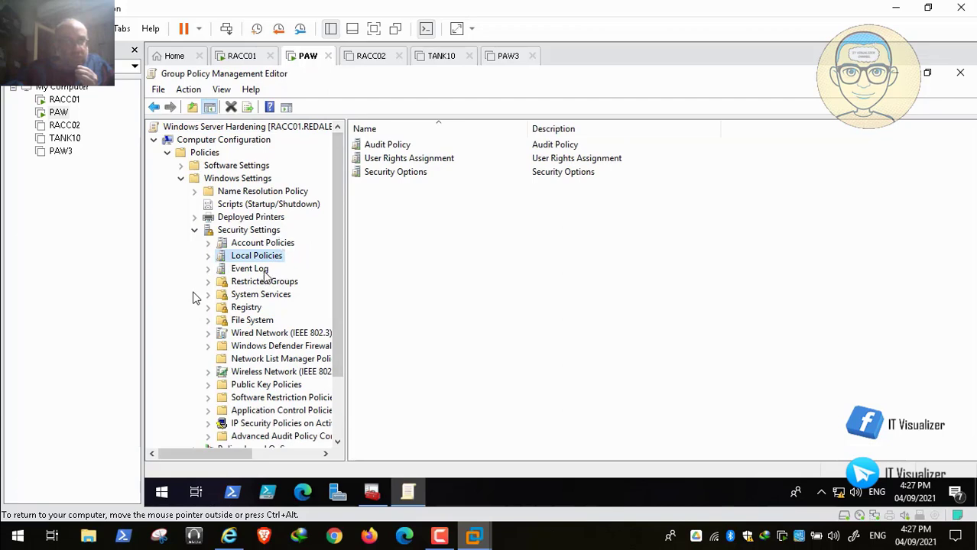
pyautogui.doubleClick(411, 173)
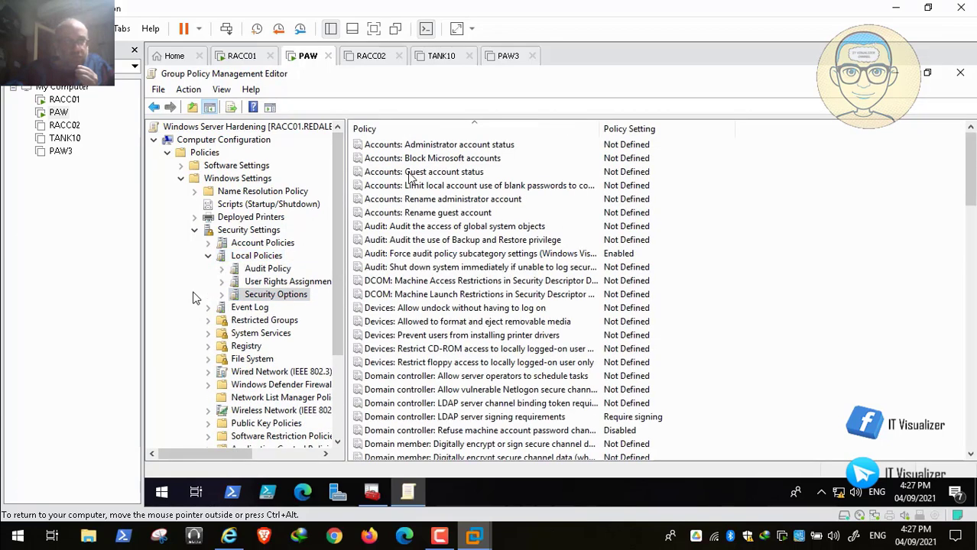
# - Define the "Accounts: Guest account status" policy as Disabled and accept it
pyautogui.doubleClick(462, 174)
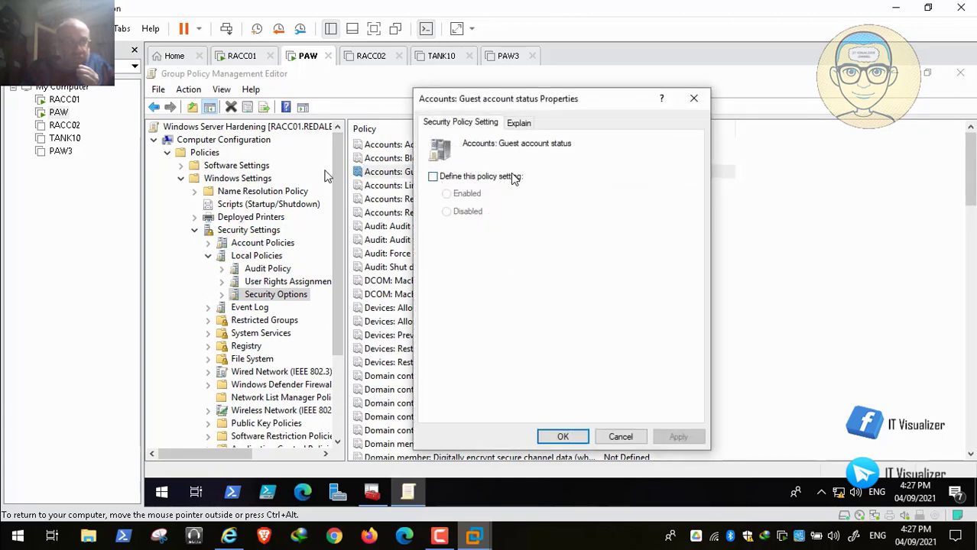
pyautogui.click(433, 176)
pyautogui.click(446, 212)
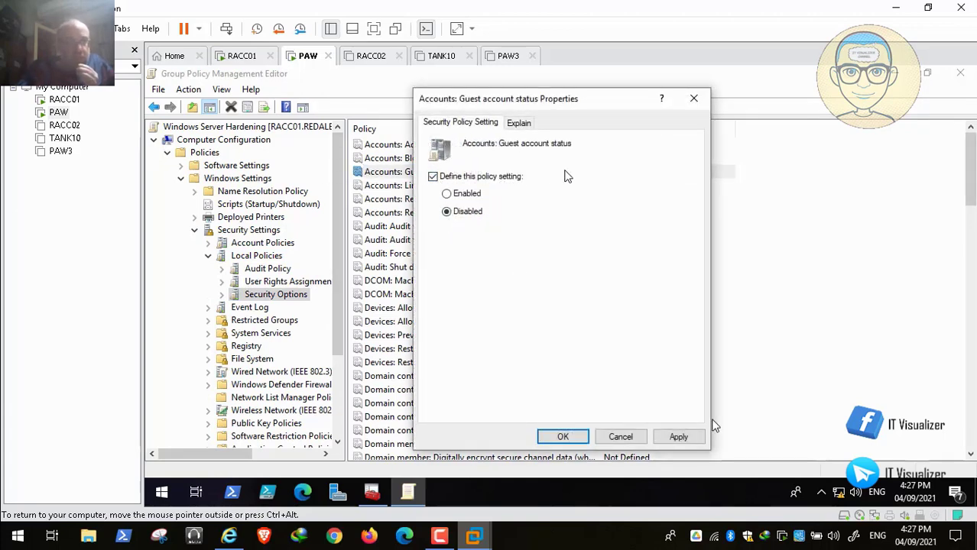
pyautogui.click(558, 437)
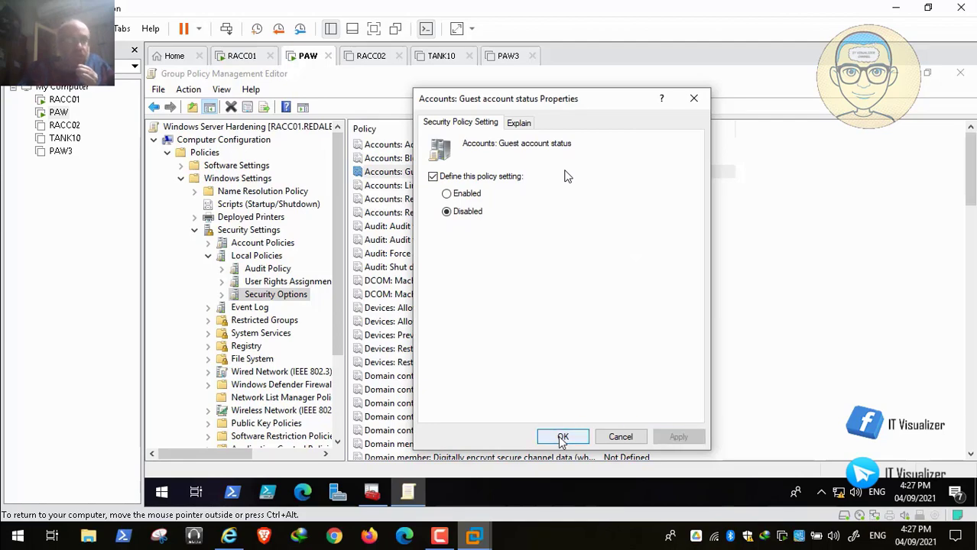
# - Switch to the STIG document in Internet Explorer and read rule WN19-SO-000020 on blank passwords through its fix text
pyautogui.moveTo(230, 538)
pyautogui.click(296, 487)
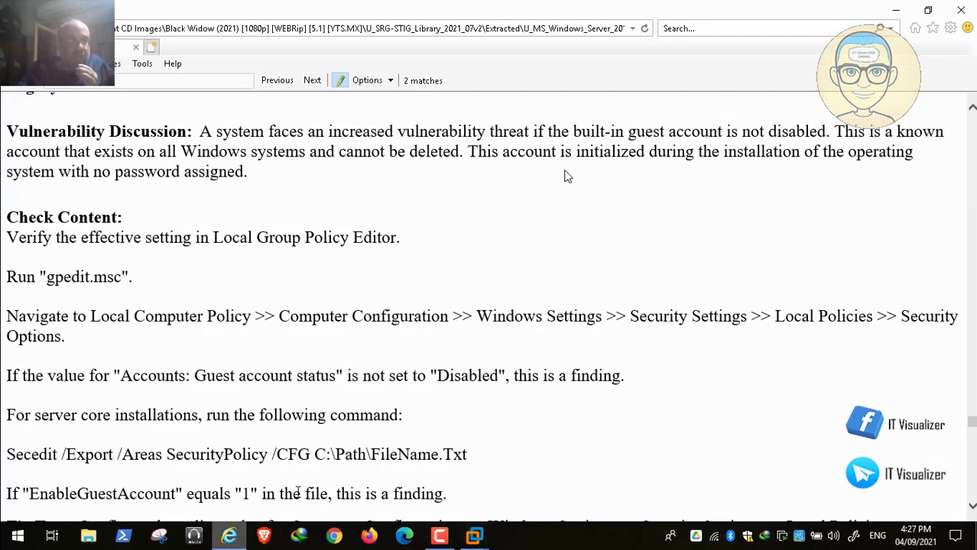
pyautogui.scroll(-3, 316, 487)
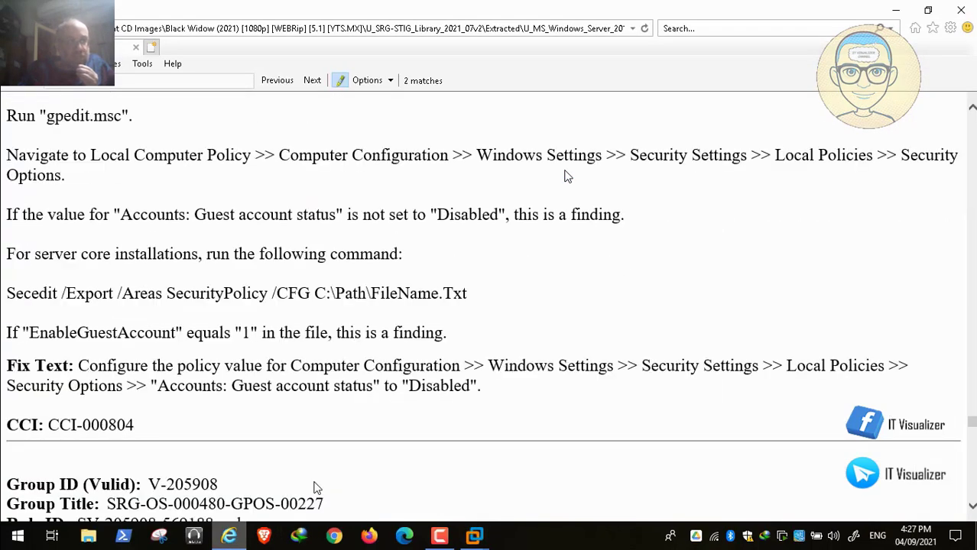
pyautogui.scroll(-5, 316, 486)
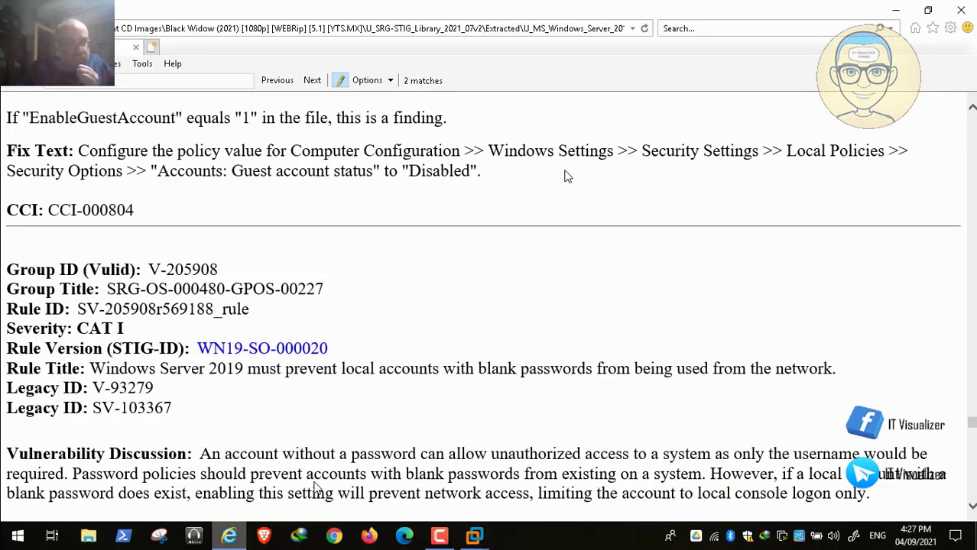
pyautogui.scroll(-4, 316, 488)
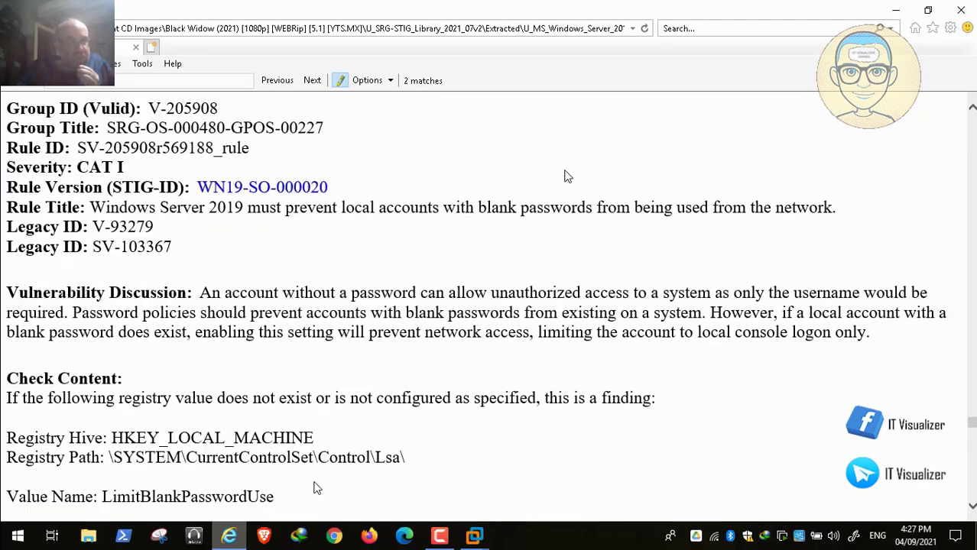
pyautogui.scroll(-5, 316, 487)
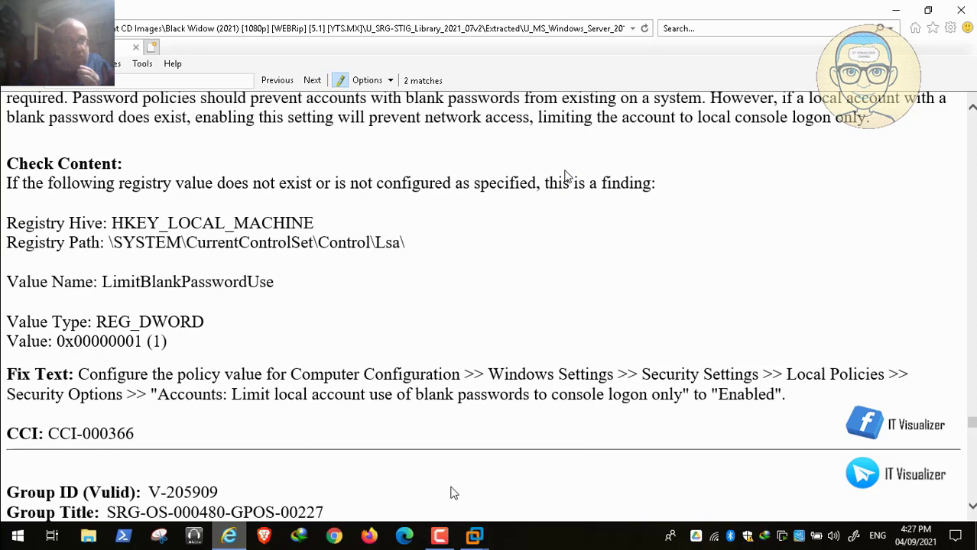
# - In the PAW machine's policy editor, define "Accounts: Limit local account use of blank passwords to console logon only" as Enabled
pyautogui.click(474, 537)
pyautogui.click(396, 451)
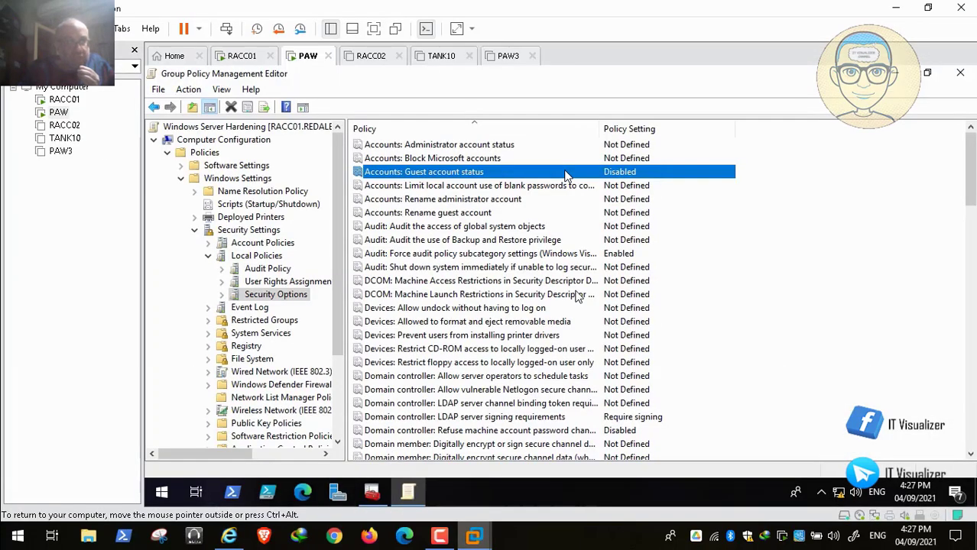
pyautogui.doubleClick(504, 188)
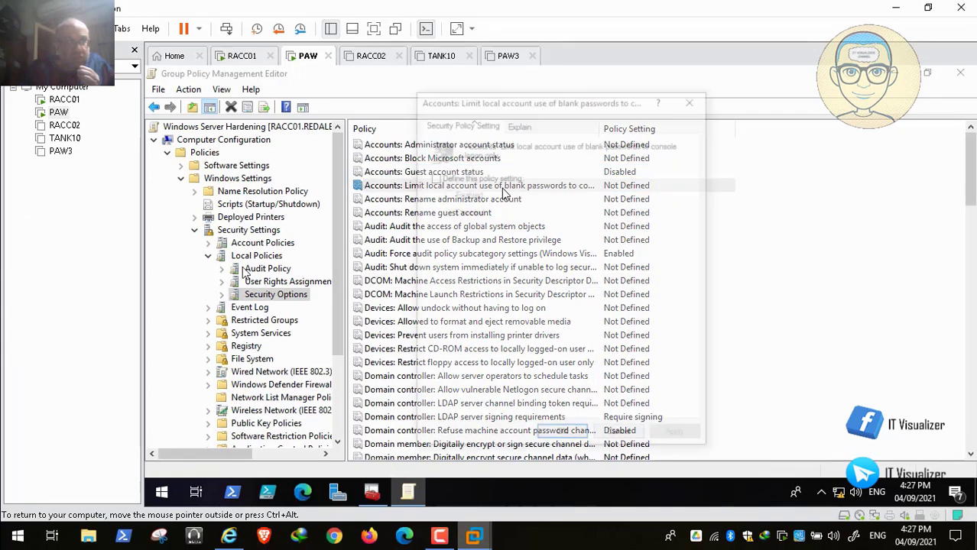
pyautogui.click(432, 177)
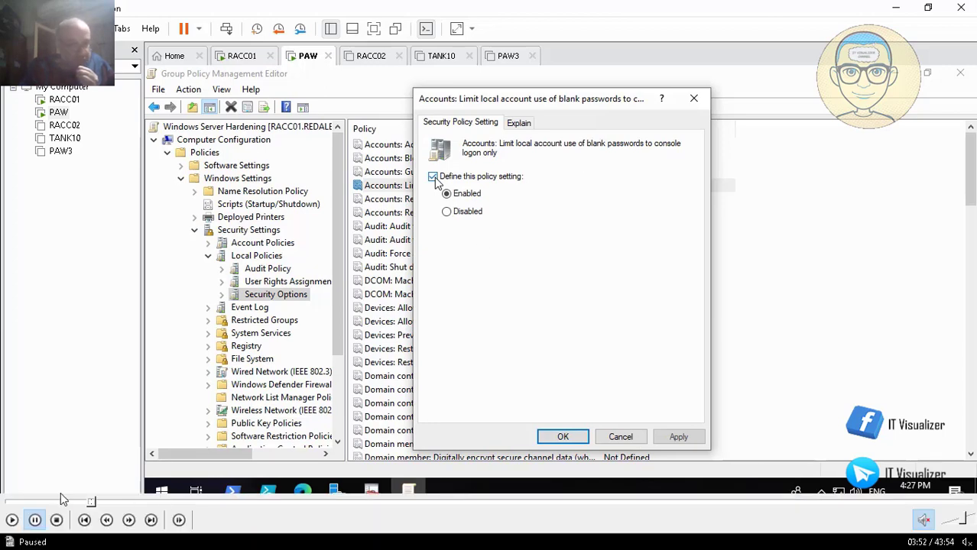
pyautogui.click(677, 436)
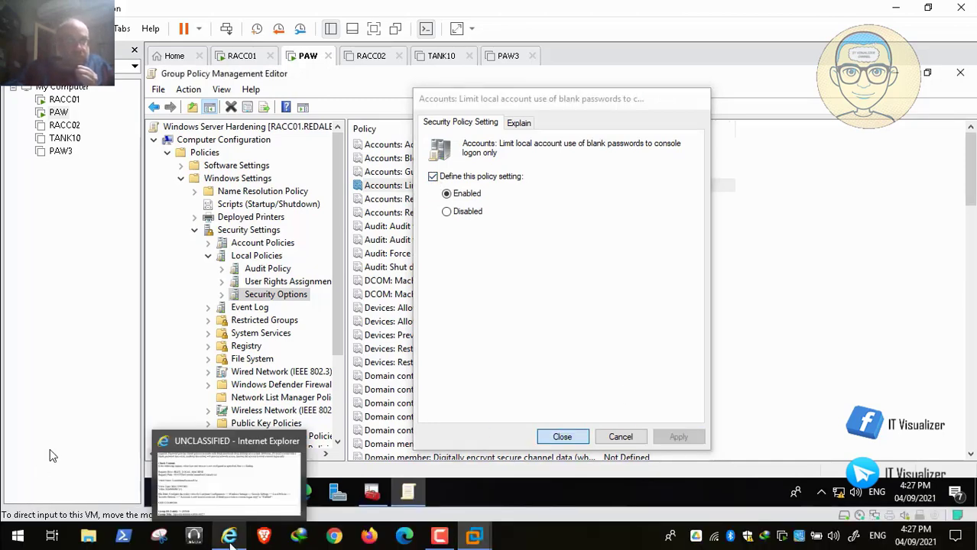
# - Return to the STIG document in Internet Explorer and read rule WN19-SO-000030 on renaming the built-in administrator account
pyautogui.click(229, 535)
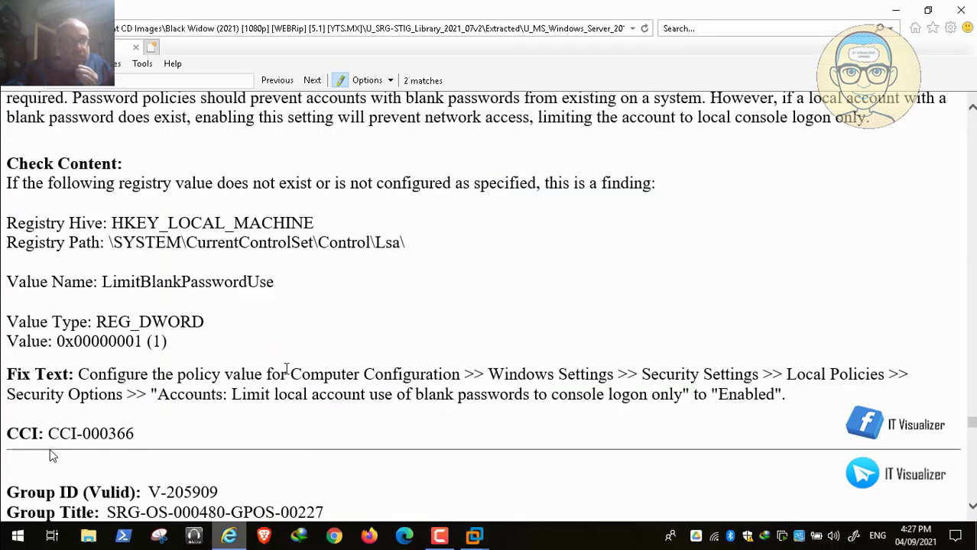
pyautogui.scroll(-2, 286, 369)
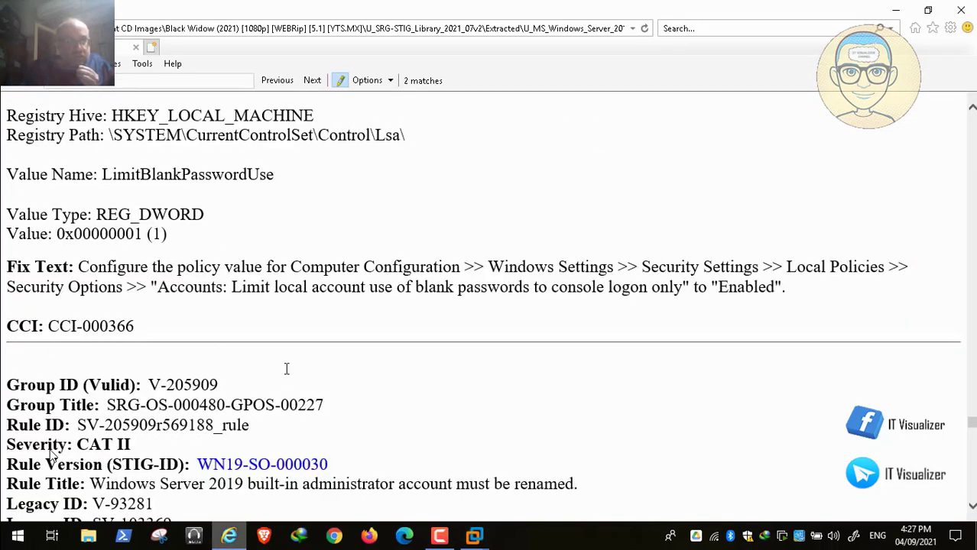
pyautogui.scroll(-3, 286, 369)
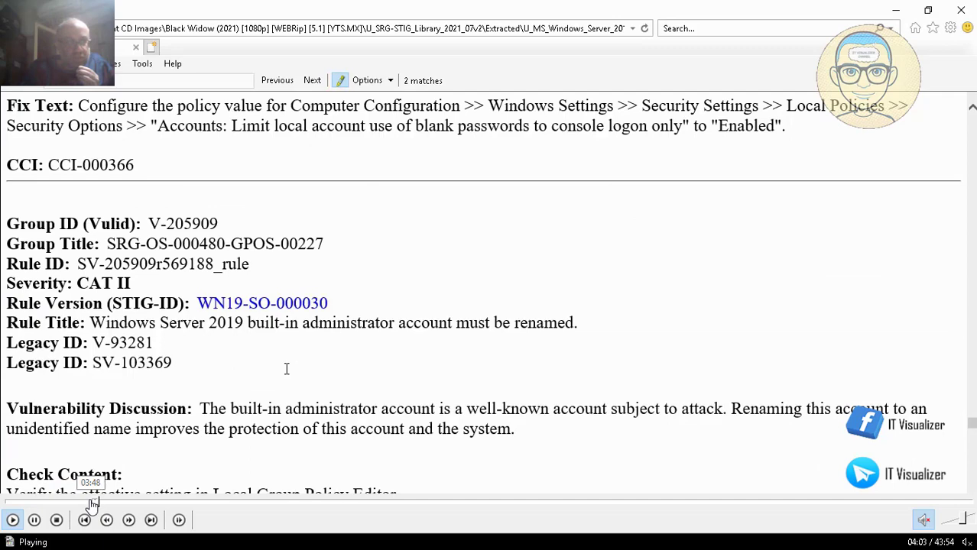
# - Rewind the video to about 03:41, where the blank-password rule is shown, and pause it to examine the rule
pyautogui.click(91, 502)
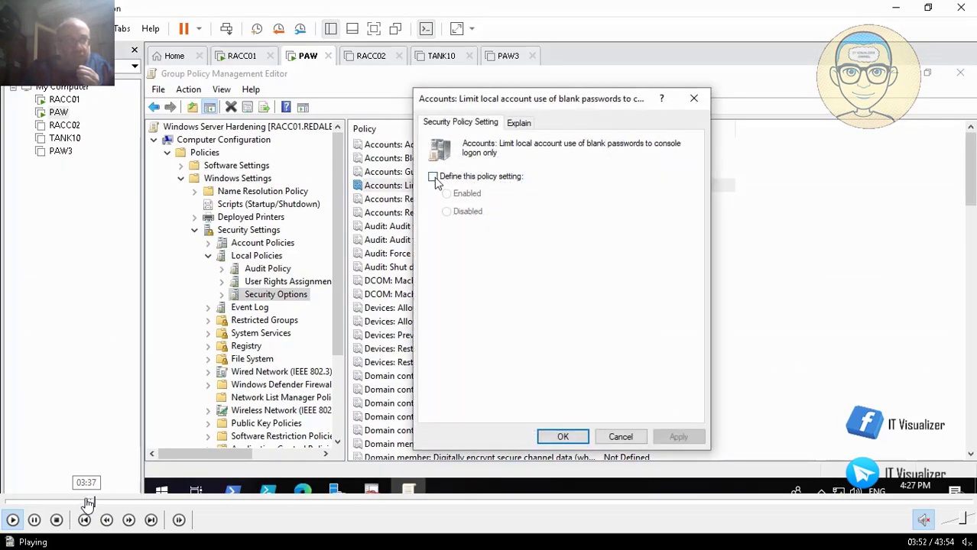
pyautogui.click(87, 503)
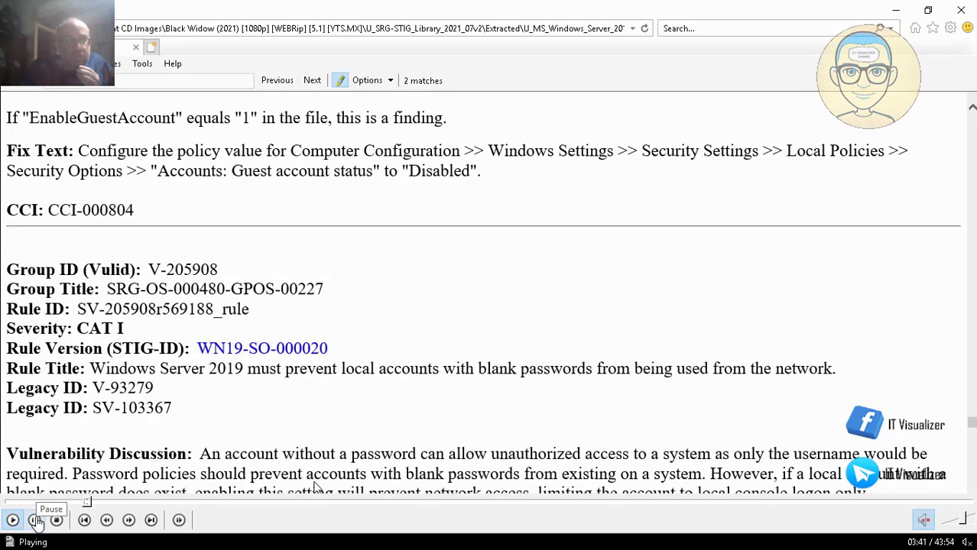
pyautogui.click(36, 520)
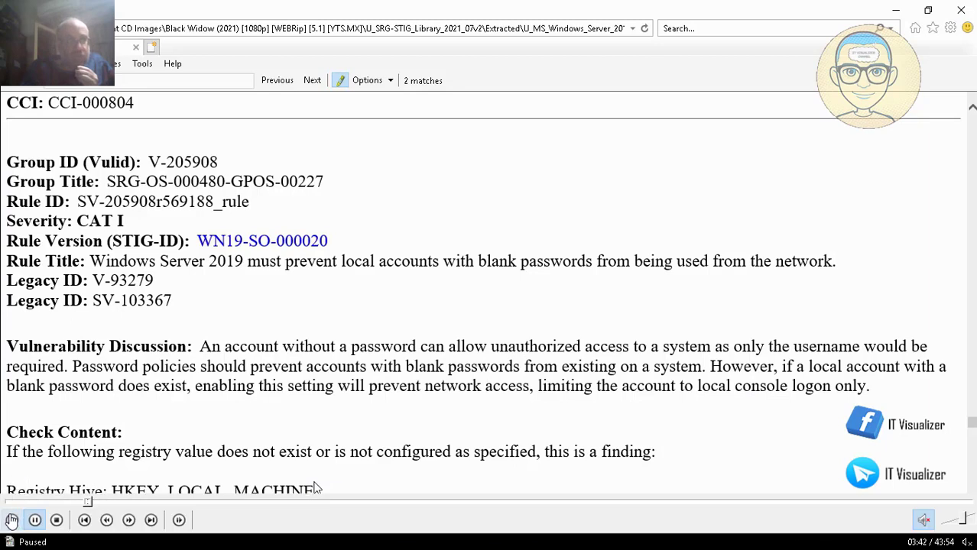
pyautogui.click(12, 520)
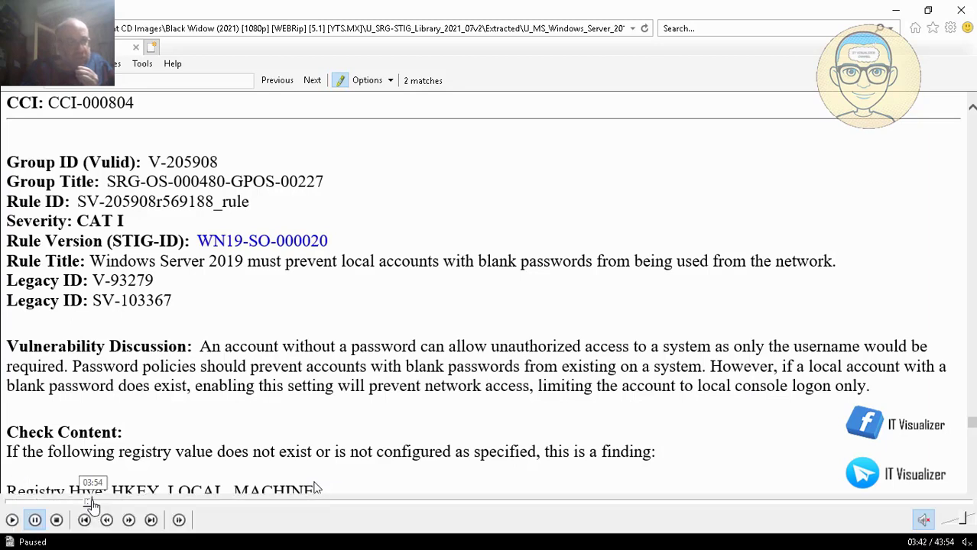
# - Move the video forward to about 04:00, where the administrator account renaming rule starts, and resume playback
pyautogui.click(93, 503)
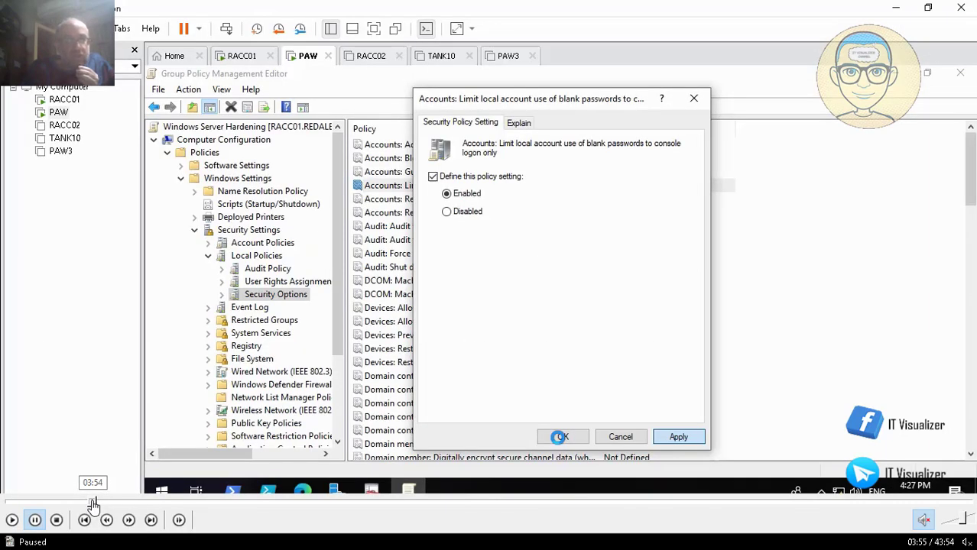
pyautogui.click(97, 502)
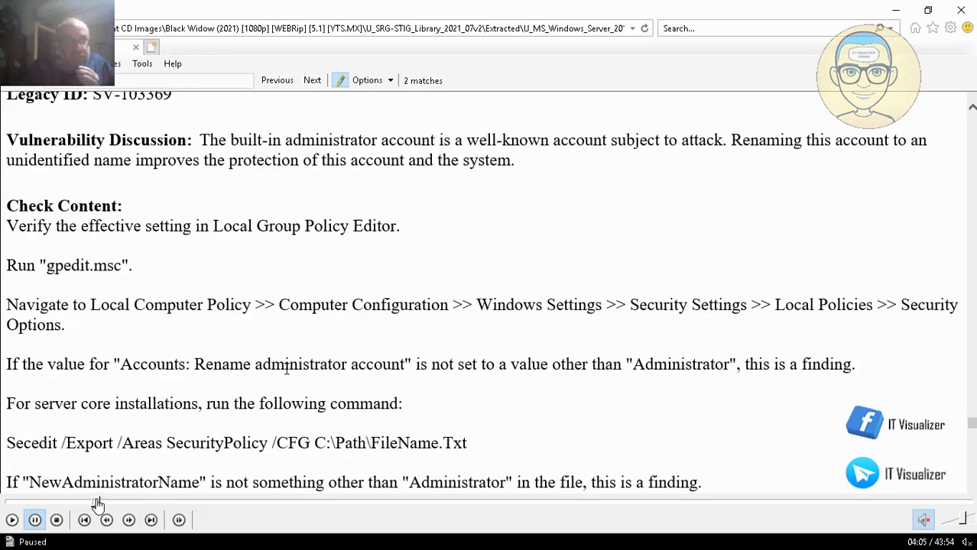
pyautogui.click(96, 503)
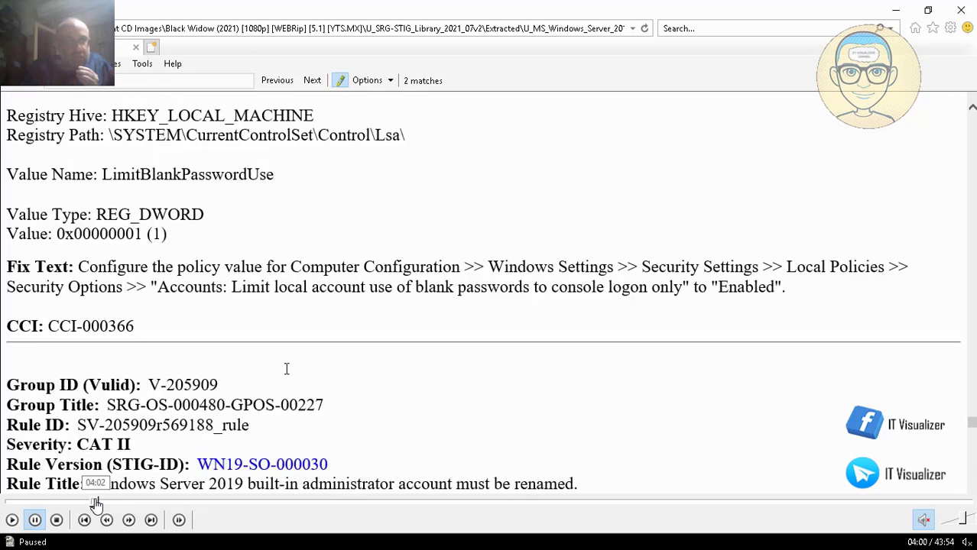
pyautogui.click(12, 520)
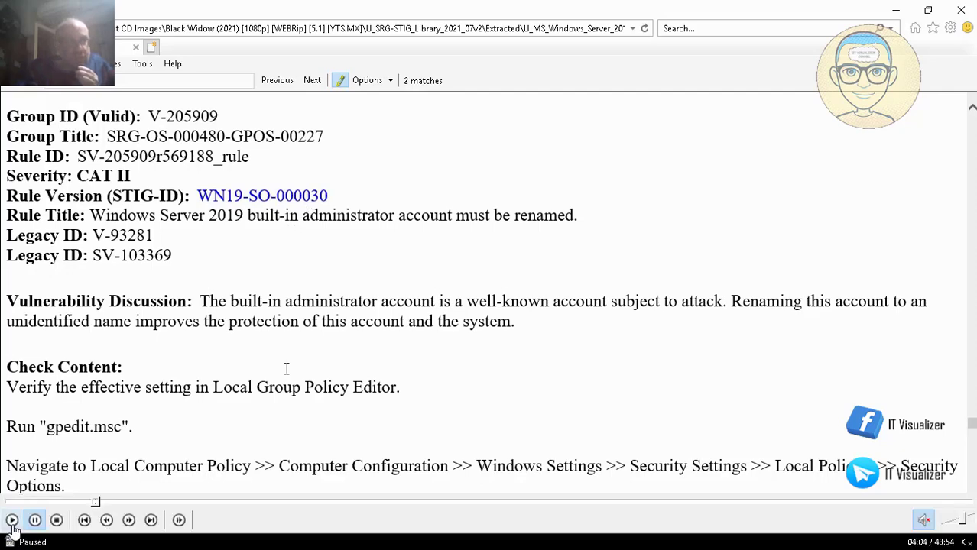
pyautogui.click(10, 527)
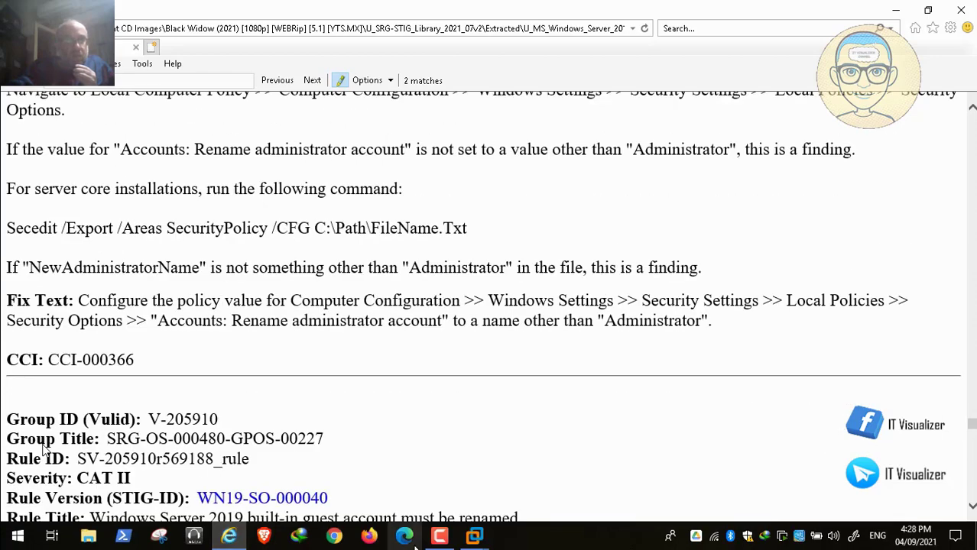
# - In the PAW machine's policy editor, define "Accounts: Rename administrator account" with a custom user name and apply it
pyautogui.moveTo(474, 540)
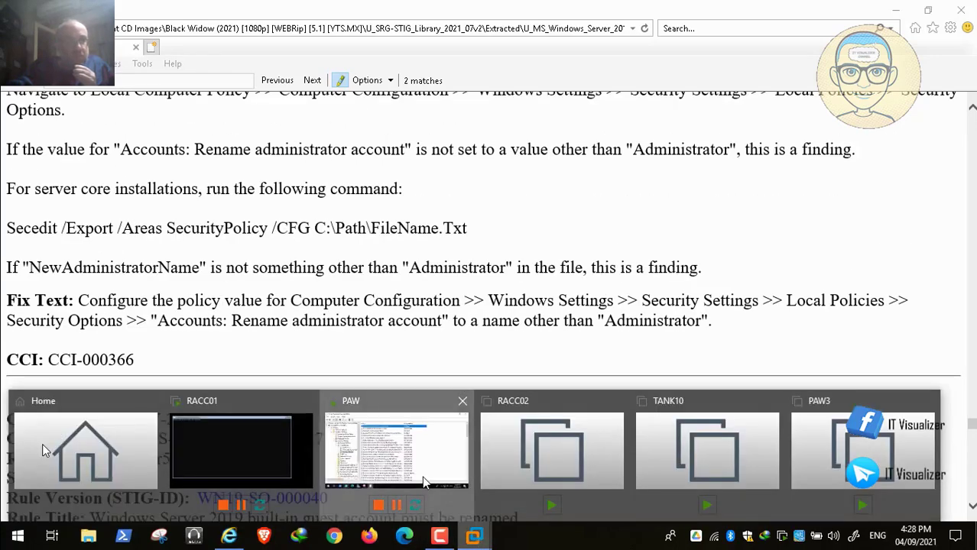
pyautogui.click(423, 478)
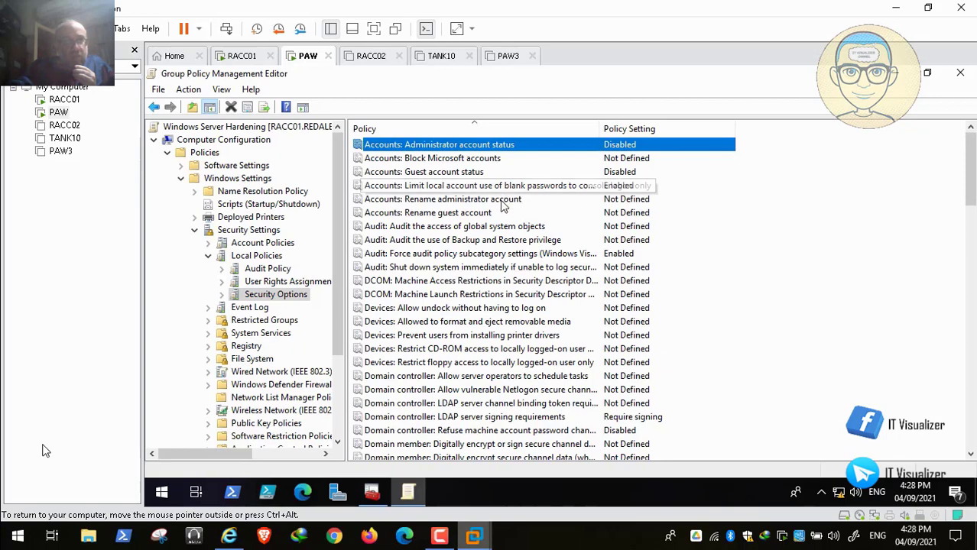
pyautogui.doubleClick(504, 200)
pyautogui.click(450, 186)
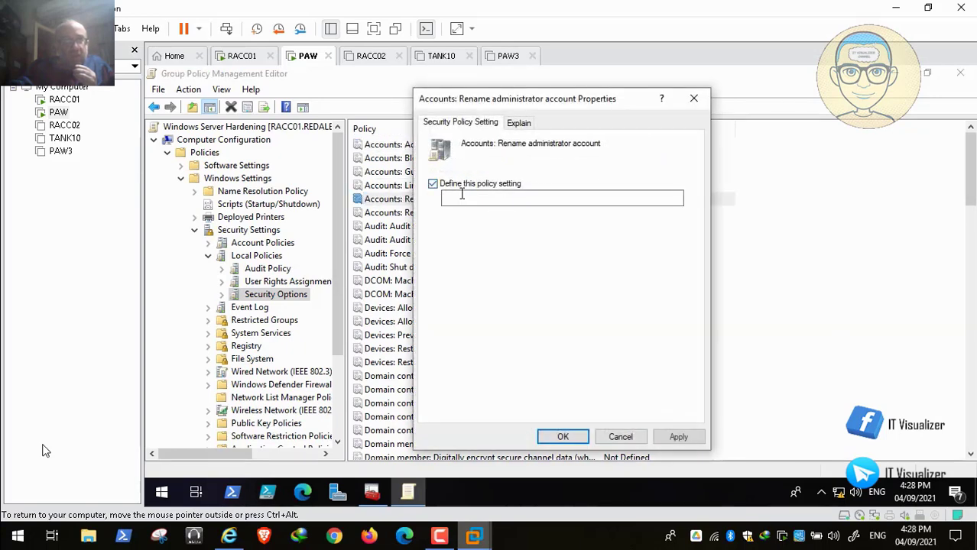
pyautogui.click(461, 196)
pyautogui.write('krao')
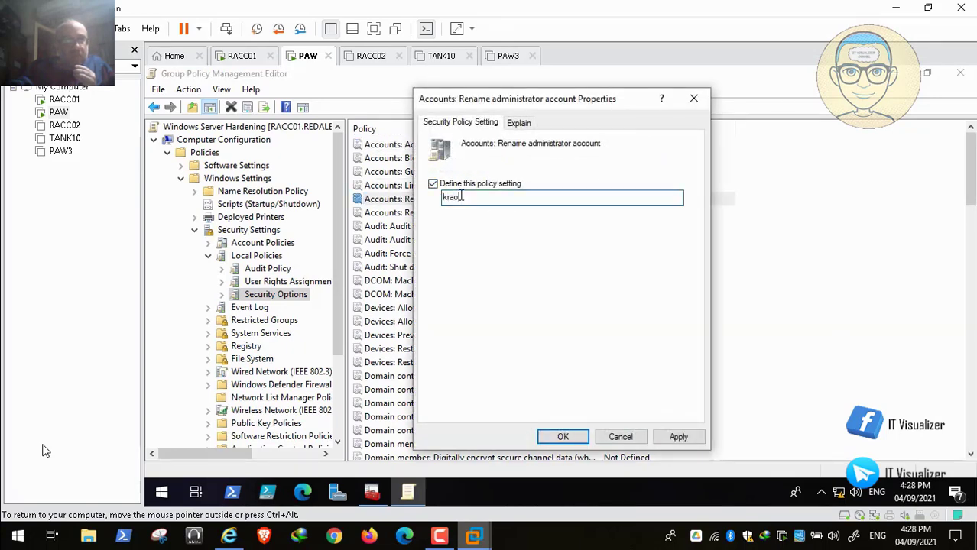
pyautogui.write('uf4')
pyautogui.click(678, 436)
pyautogui.click(566, 435)
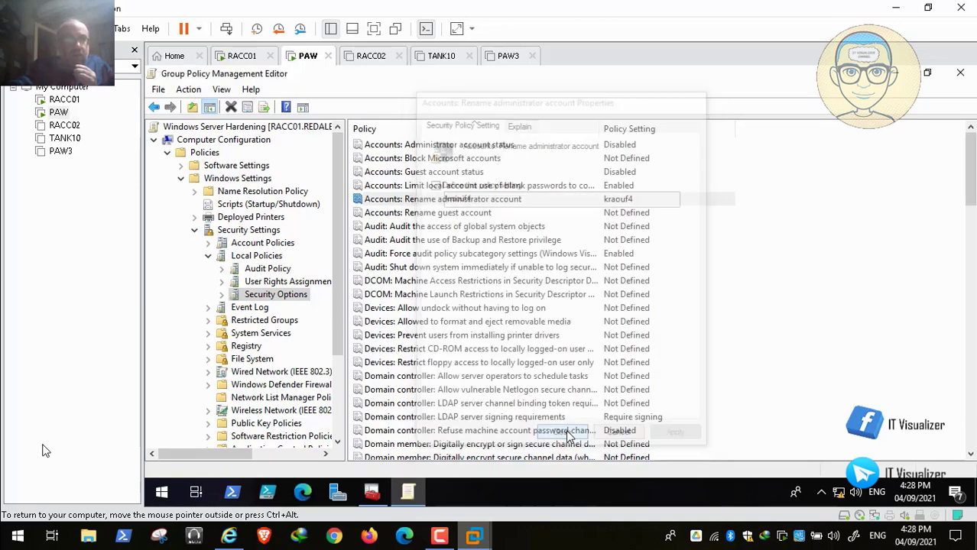
# - Return to the STIG document in Internet Explorer and read rule WN19-SO-000040 on renaming the built-in guest account
pyautogui.click(230, 536)
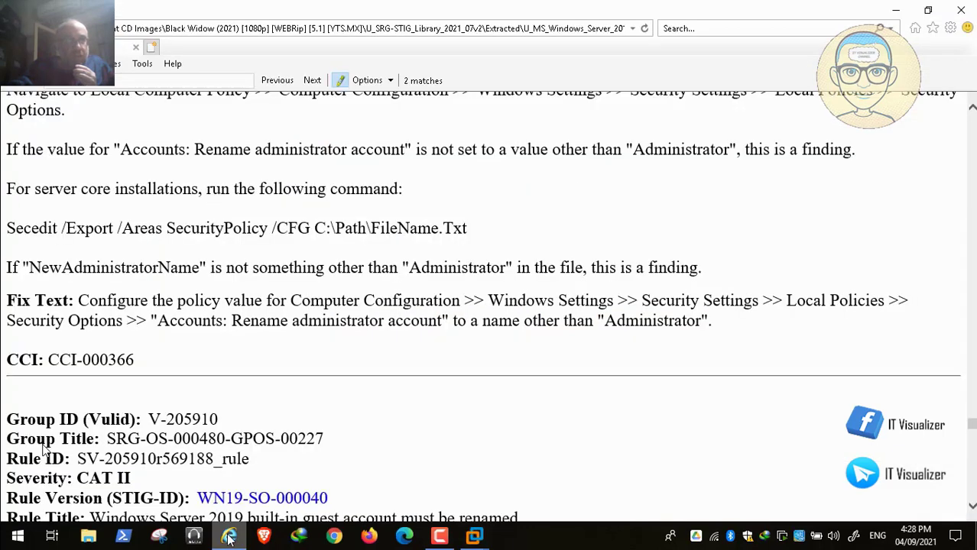
pyautogui.scroll(-3, 44, 451)
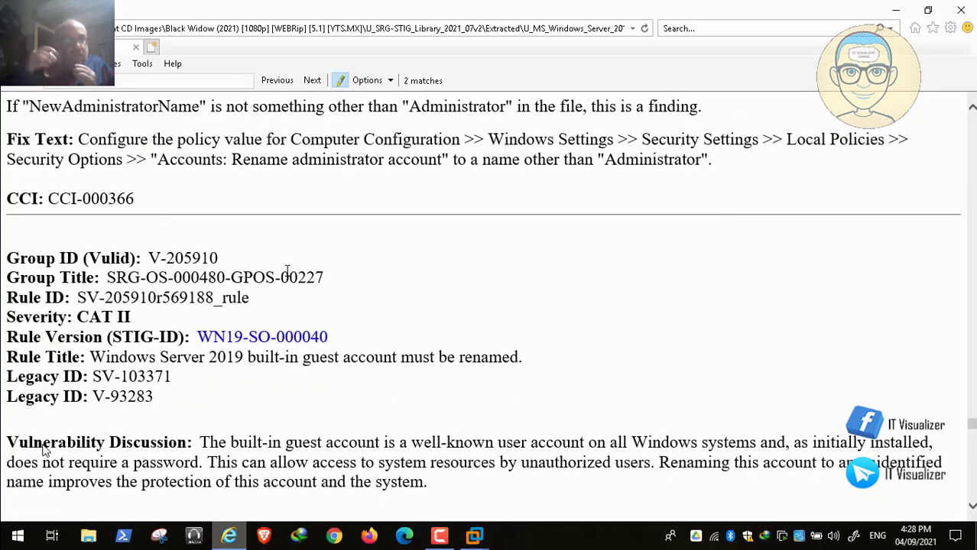
pyautogui.scroll(-4, 43, 451)
pyautogui.scroll(-4, 44, 451)
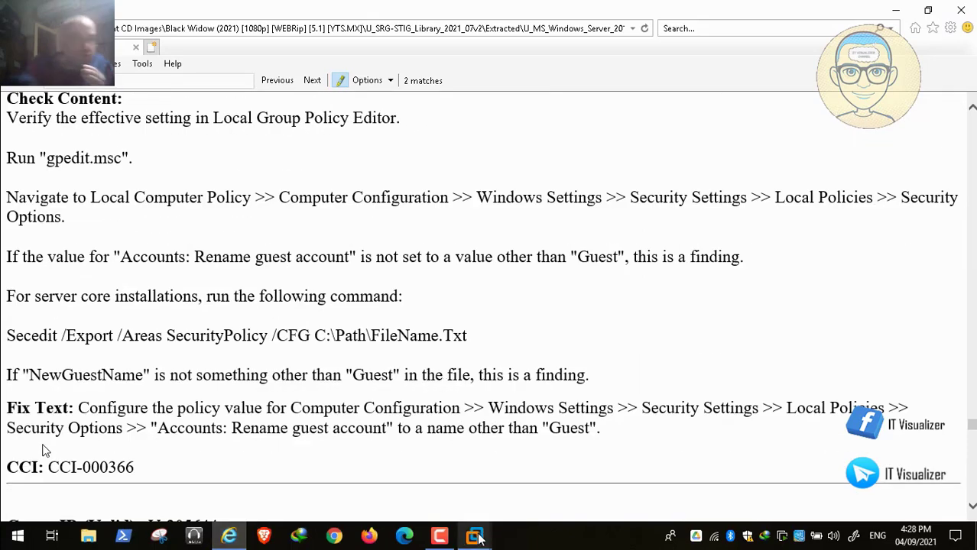
# - In the PAW machine's policy editor, define "Accounts: Rename guest account" with a custom user name and apply it
pyautogui.moveTo(474, 537)
pyautogui.click(409, 455)
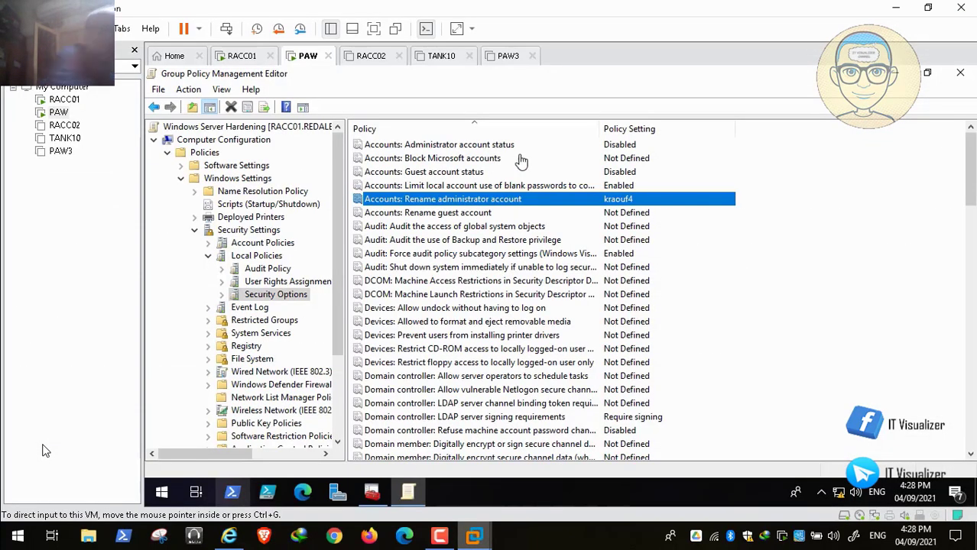
pyautogui.doubleClick(489, 212)
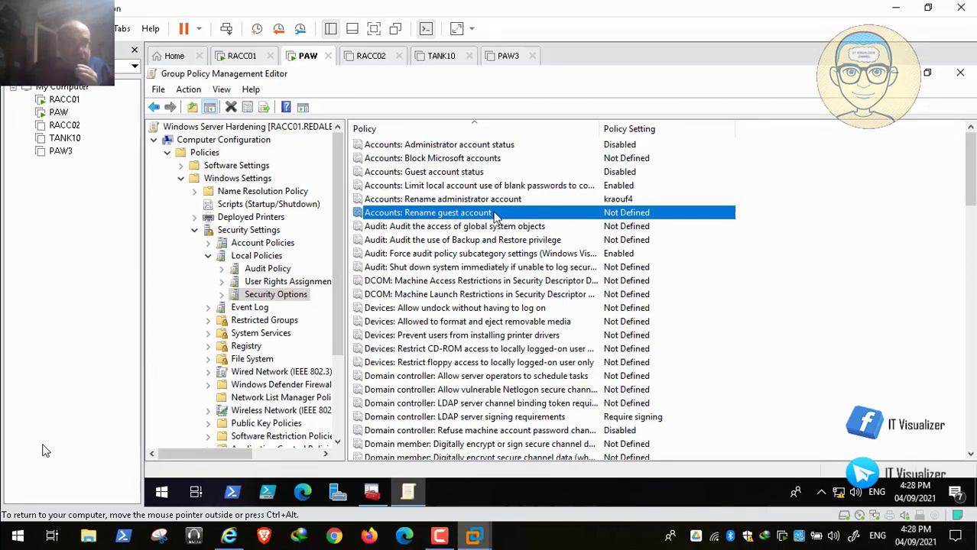
pyautogui.click(437, 188)
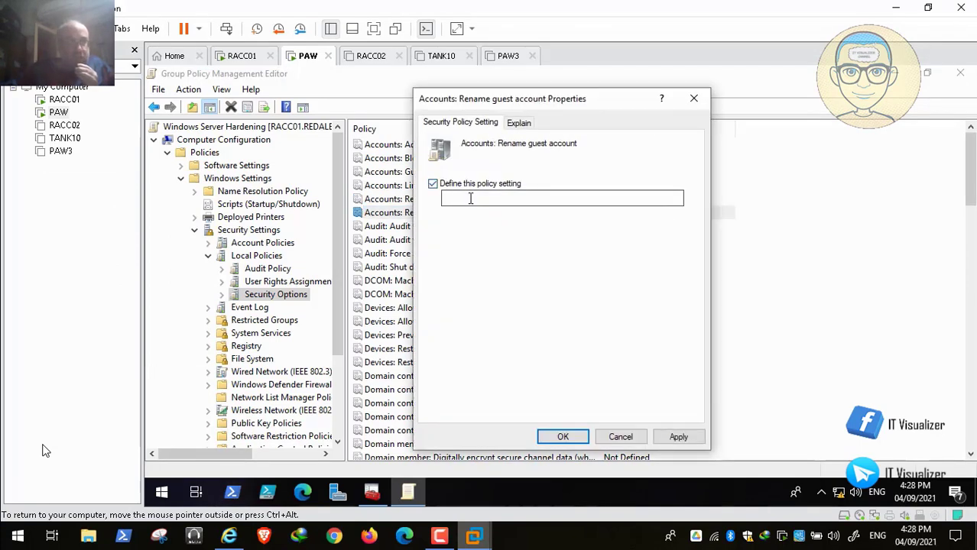
pyautogui.click(470, 197)
pyautogui.write('kraouf5')
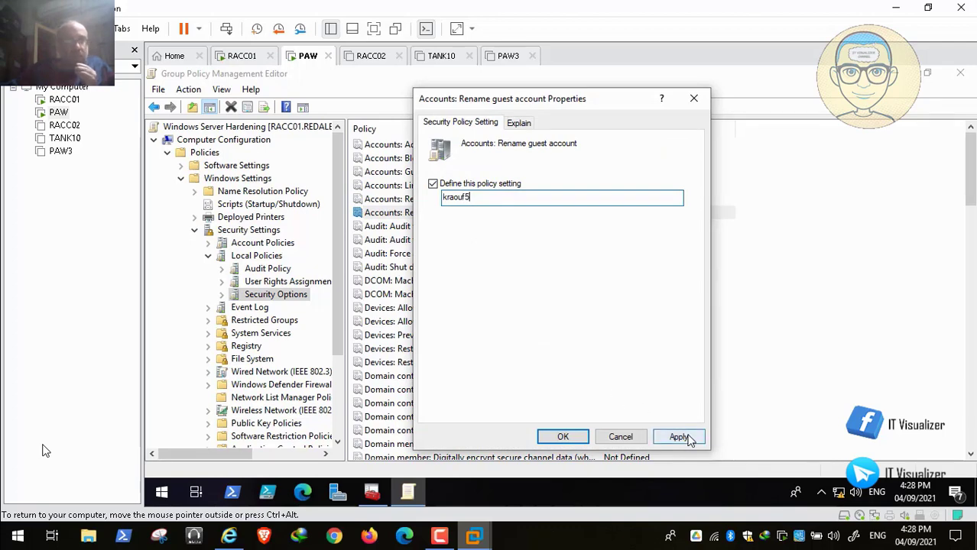
pyautogui.click(687, 438)
pyautogui.click(579, 438)
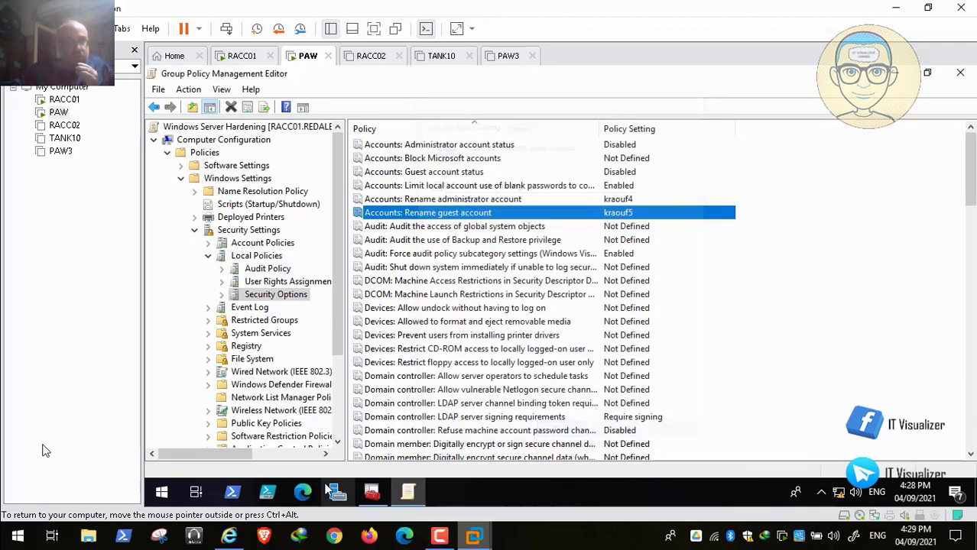
# - Return to the STIG document, read rule WN19-SO-000050 on forcing audit policy subcategory settings, and resume the video paused at 05:22
pyautogui.click(229, 536)
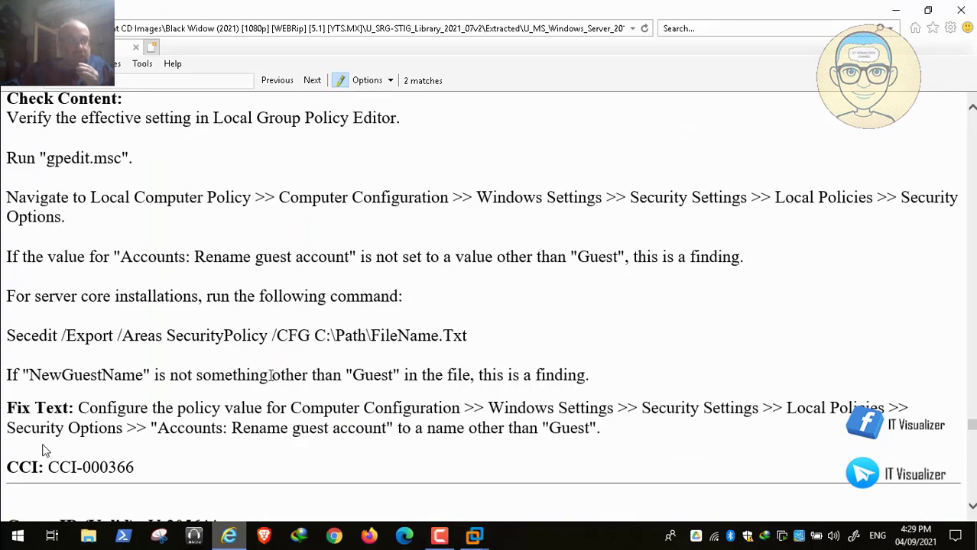
pyautogui.scroll(-4, 270, 374)
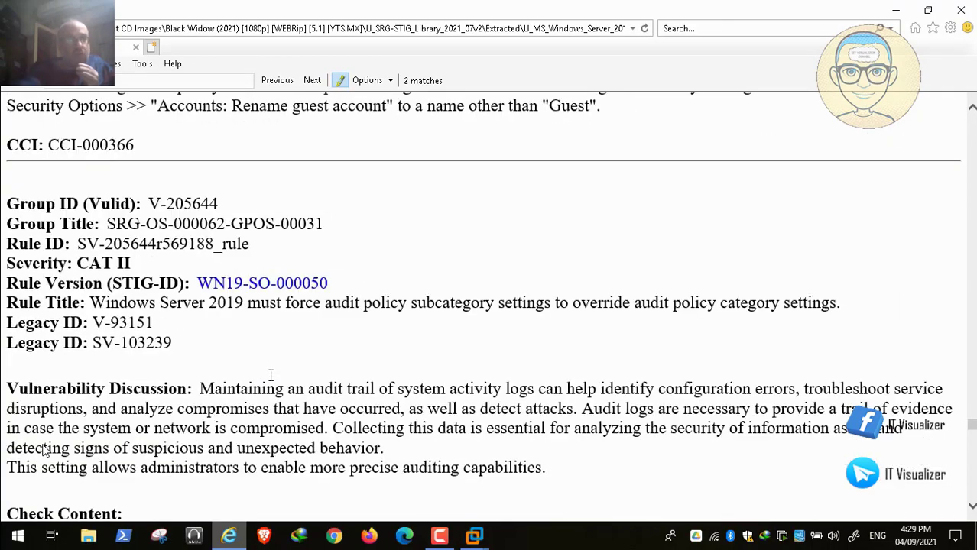
pyautogui.moveTo(17, 527)
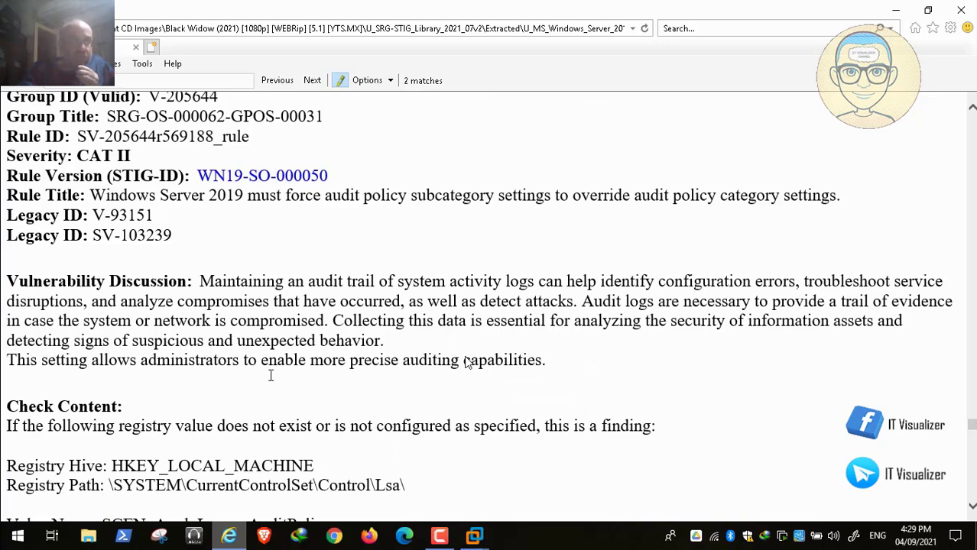
pyautogui.moveTo(53, 521)
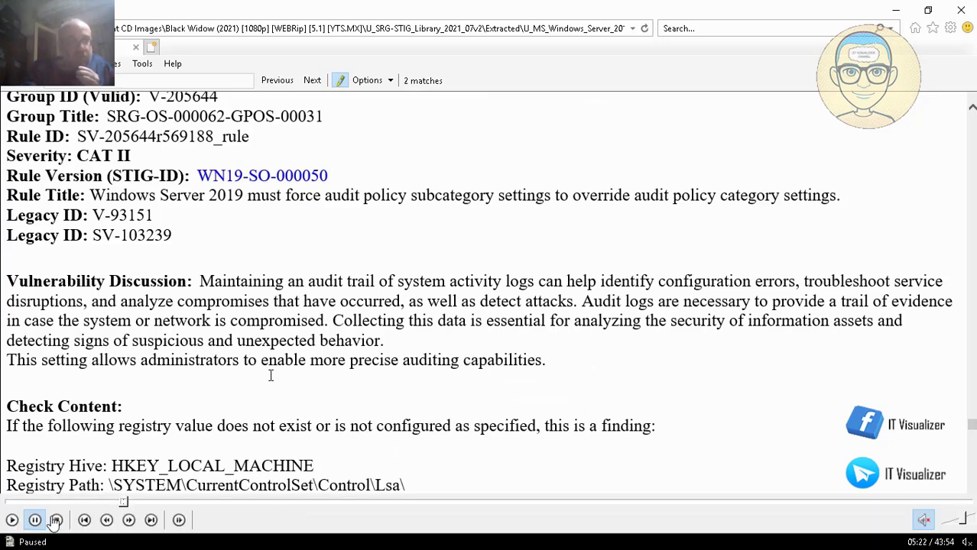
pyautogui.click(12, 520)
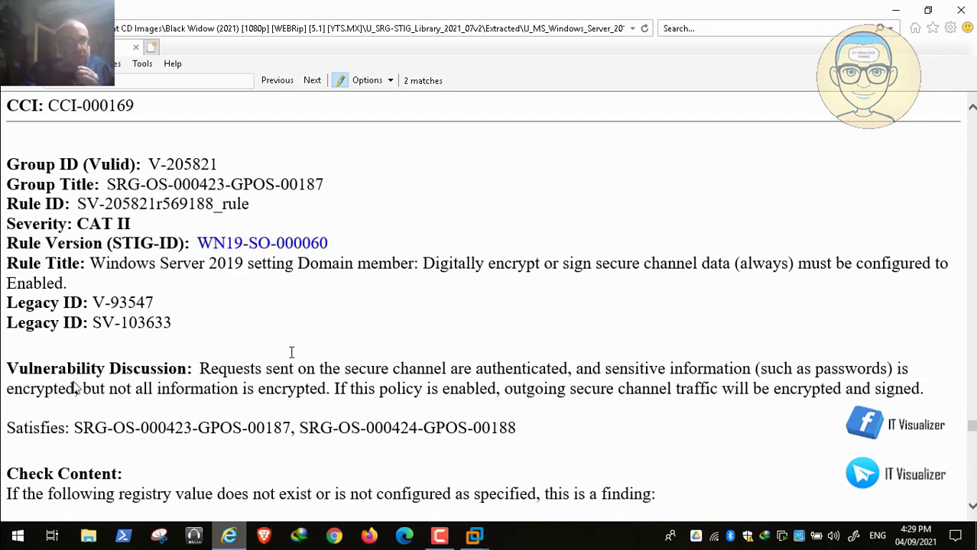
# - Pause the video at 05:50, resume it, and read rule WN19-SO-000060 on encrypting or signing secure channel data through its fix text
pyautogui.click(35, 521)
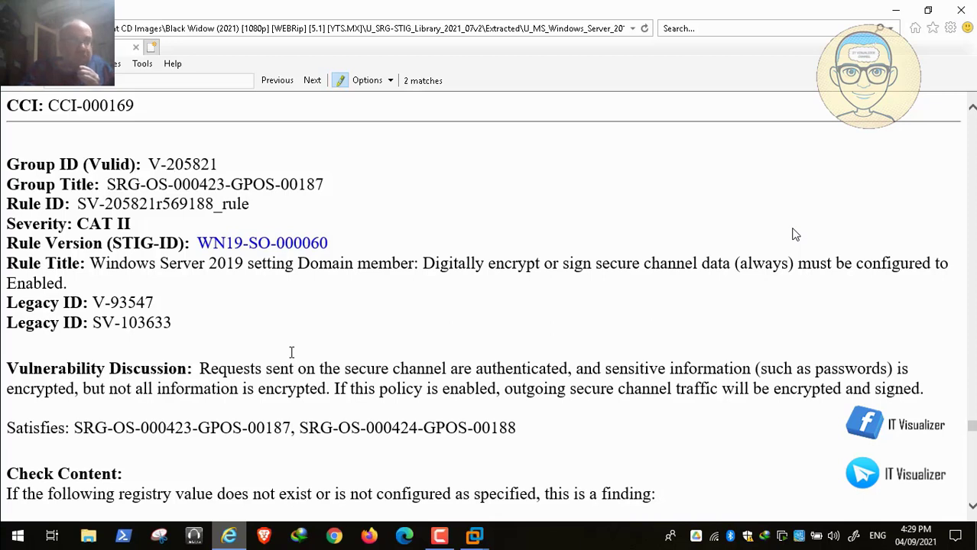
pyautogui.moveTo(168, 497)
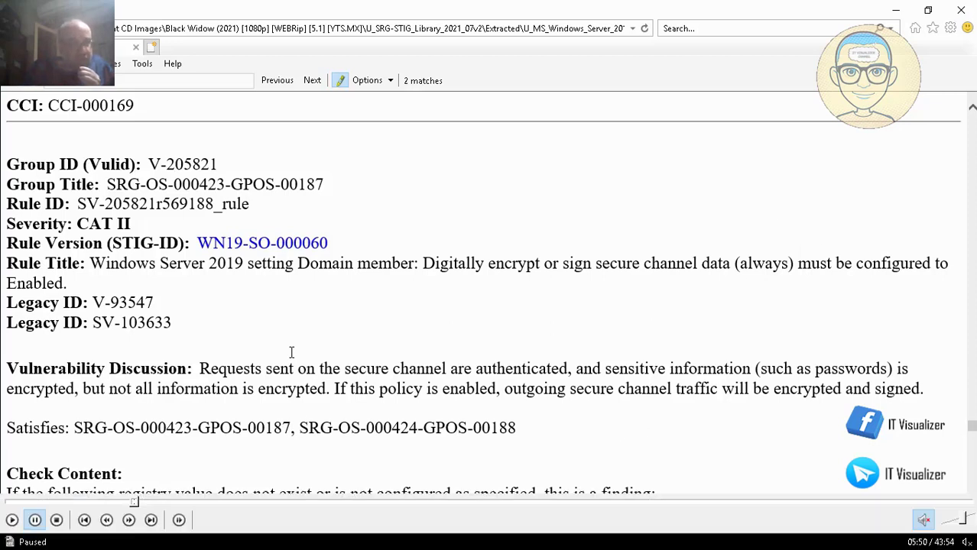
pyautogui.click(12, 520)
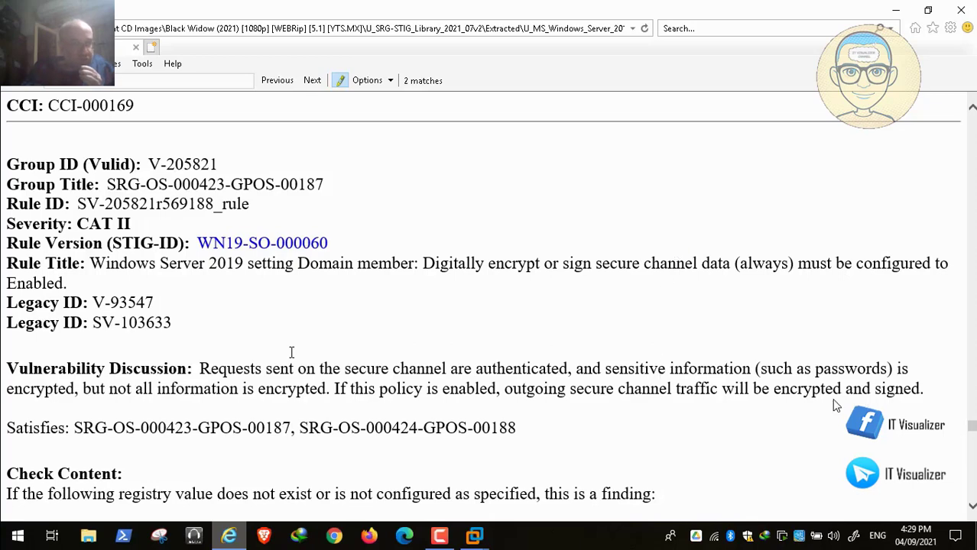
pyautogui.scroll(-3, 811, 342)
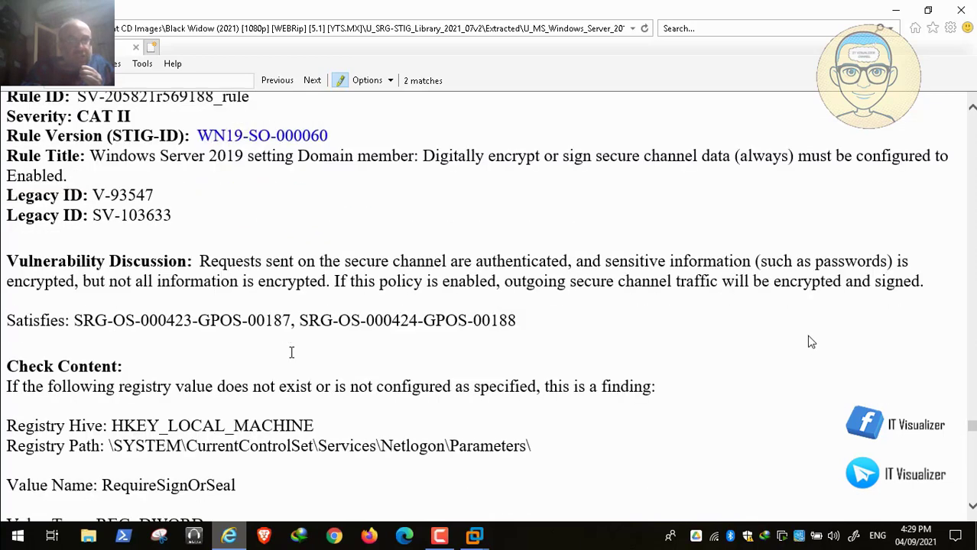
pyautogui.scroll(-4, 811, 342)
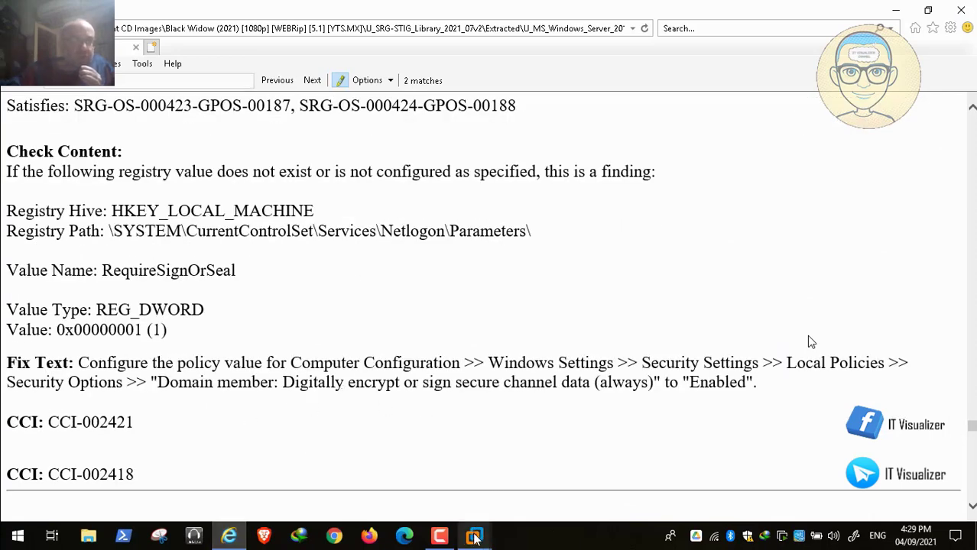
# - In the PAW machine's policy editor, set "Domain member: Digitally encrypt or sign secure channel data (always)" to Enabled and confirm the change
pyautogui.moveTo(474, 537)
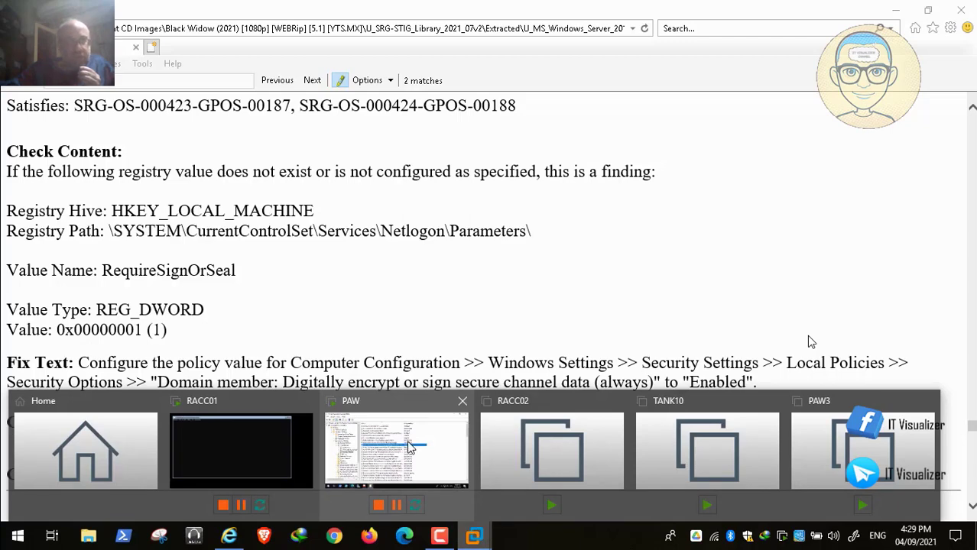
pyautogui.click(409, 445)
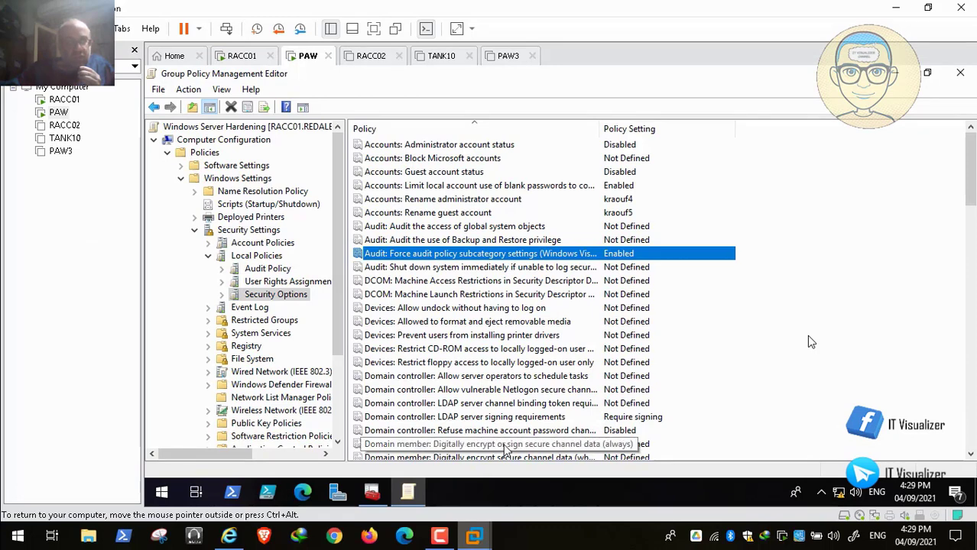
pyautogui.doubleClick(503, 446)
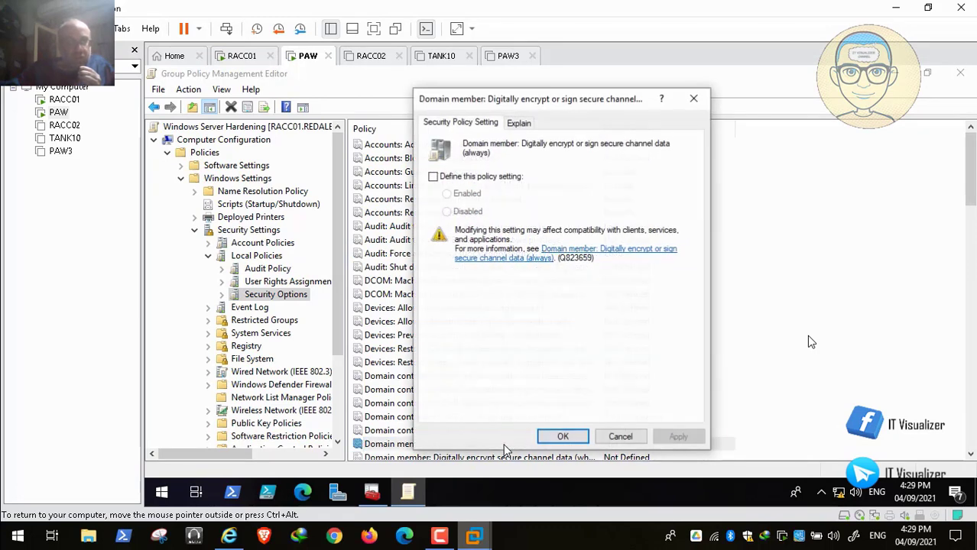
pyautogui.click(432, 176)
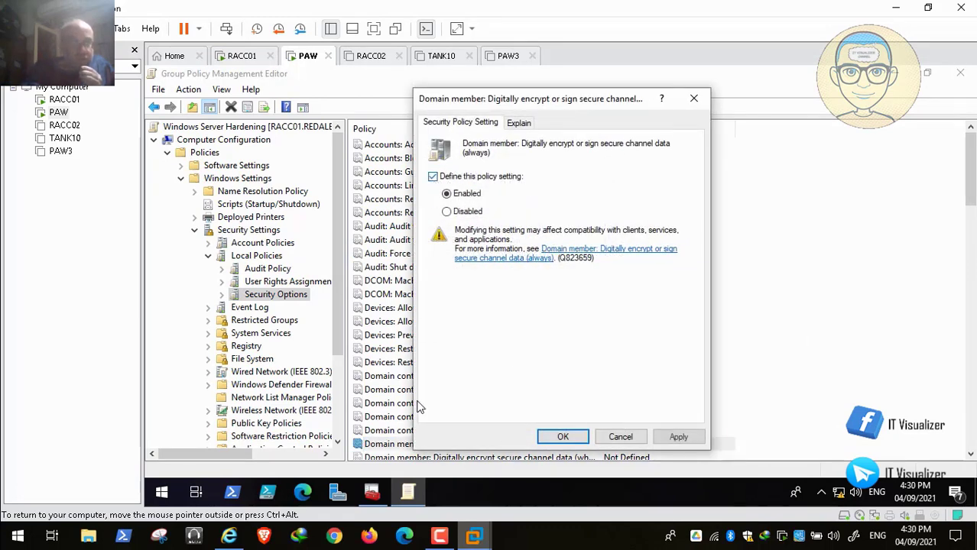
pyautogui.click(229, 537)
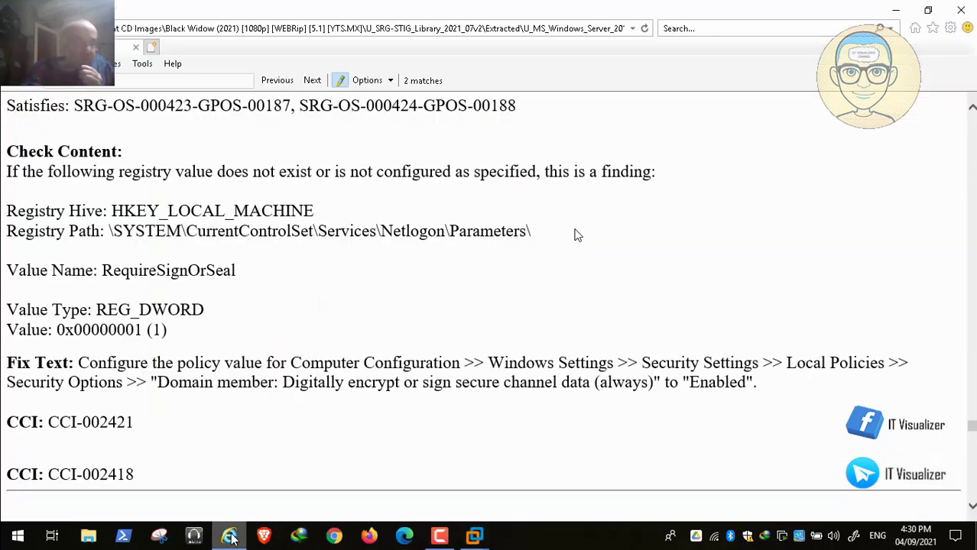
pyautogui.click(229, 537)
pyautogui.click(678, 438)
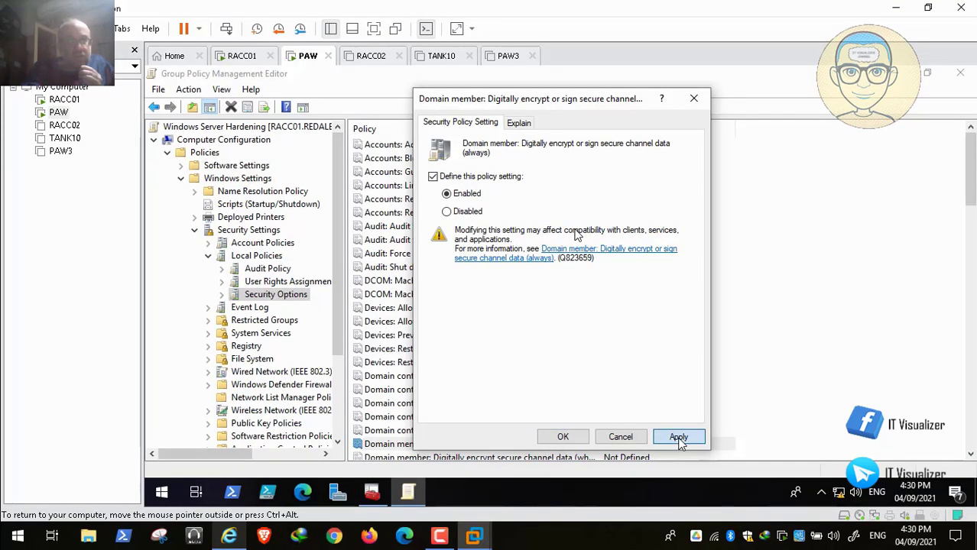
pyautogui.click(532, 324)
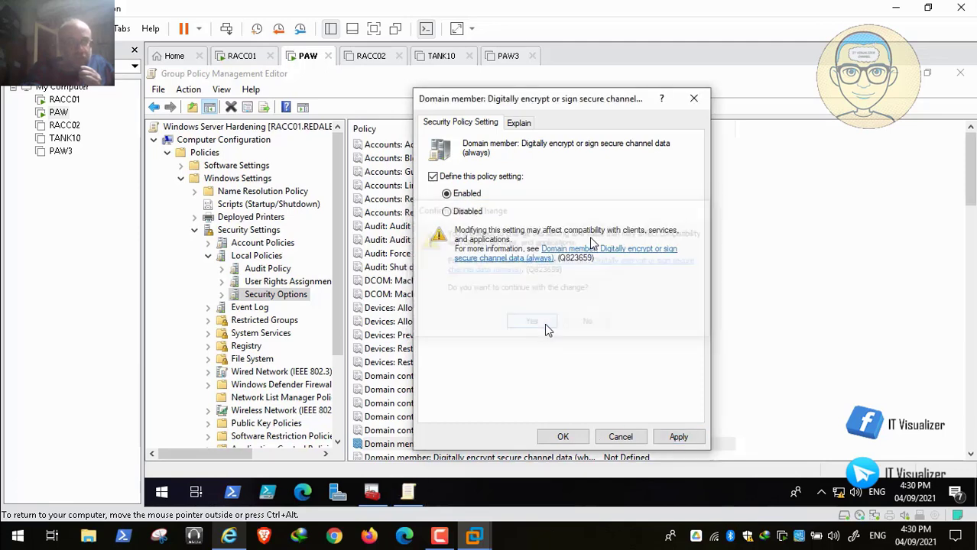
pyautogui.click(562, 437)
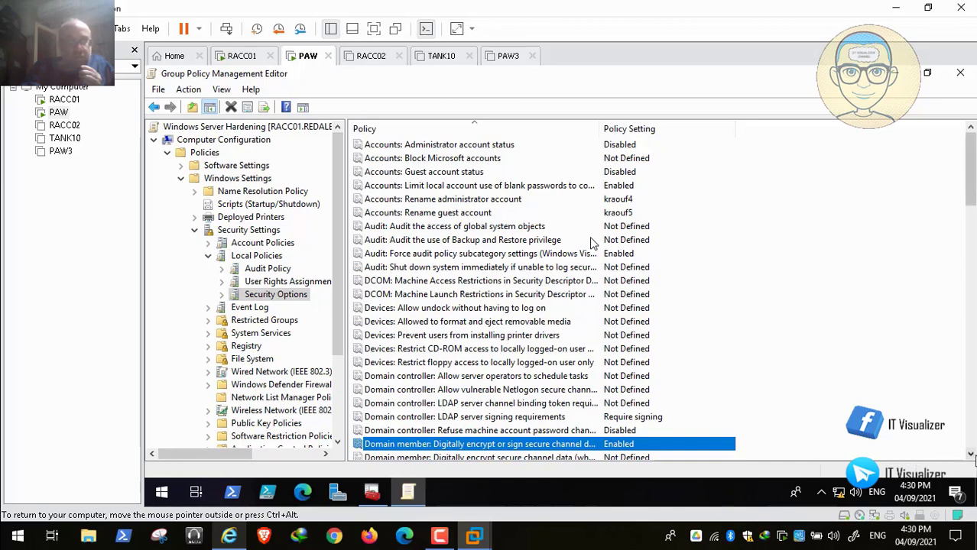
pyautogui.scroll(-2, 942, 456)
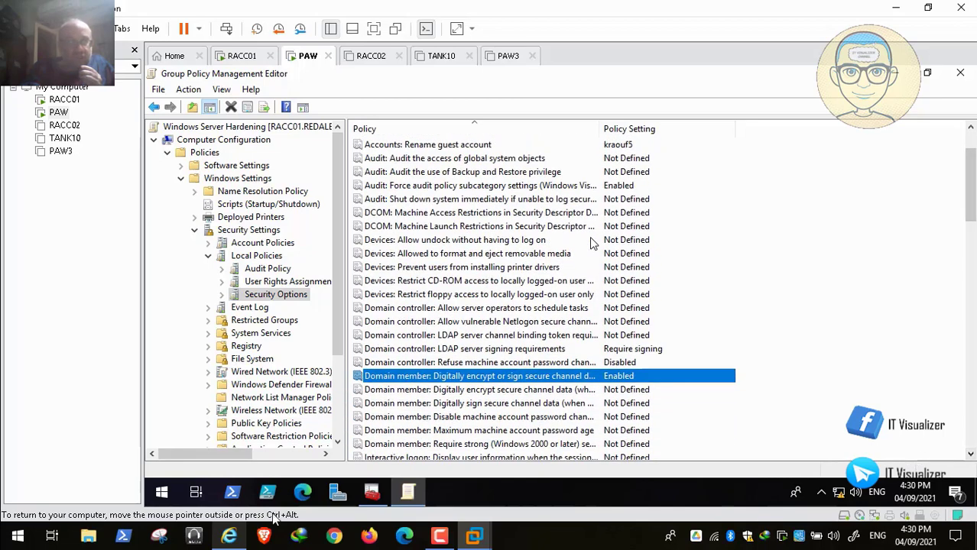
# - Return to the STIG document and read rule WN19-SO-000070 on encrypting secure channel data when possible, resuming the video paused at 06:38
pyautogui.click(228, 535)
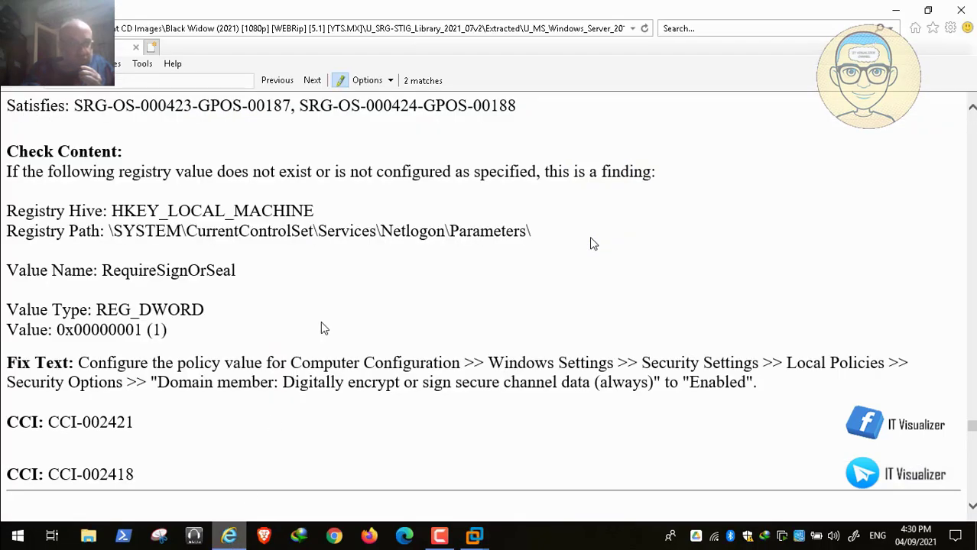
pyautogui.scroll(3, 322, 328)
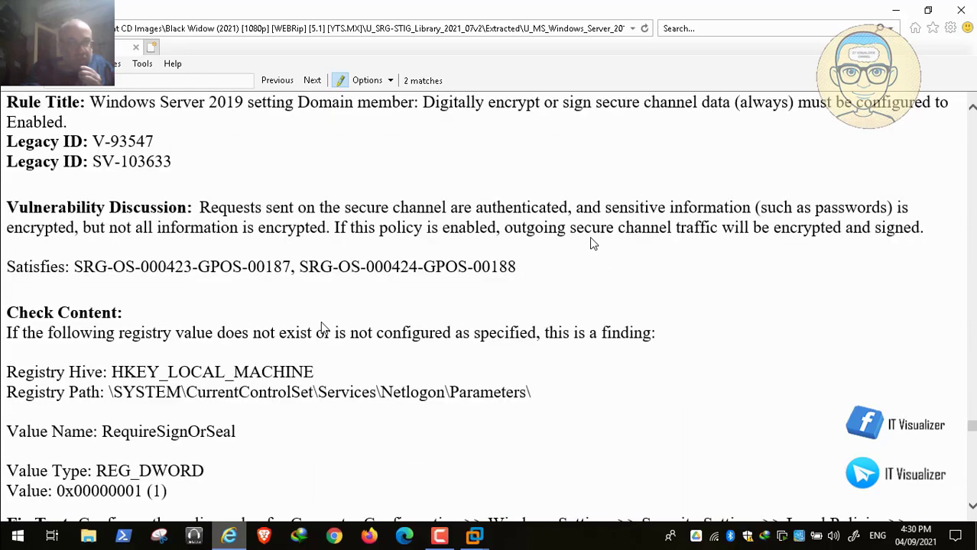
pyautogui.scroll(-8, 322, 328)
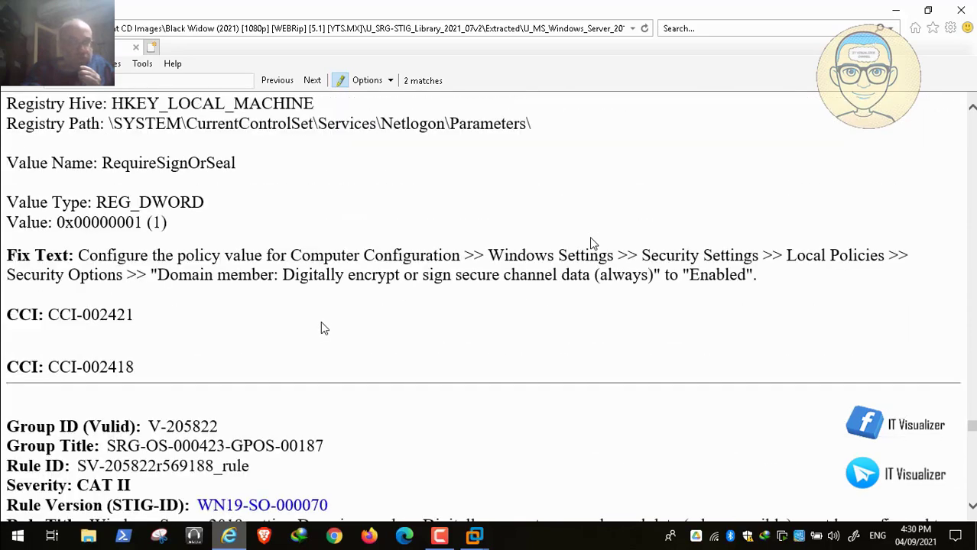
pyautogui.moveTo(64, 540)
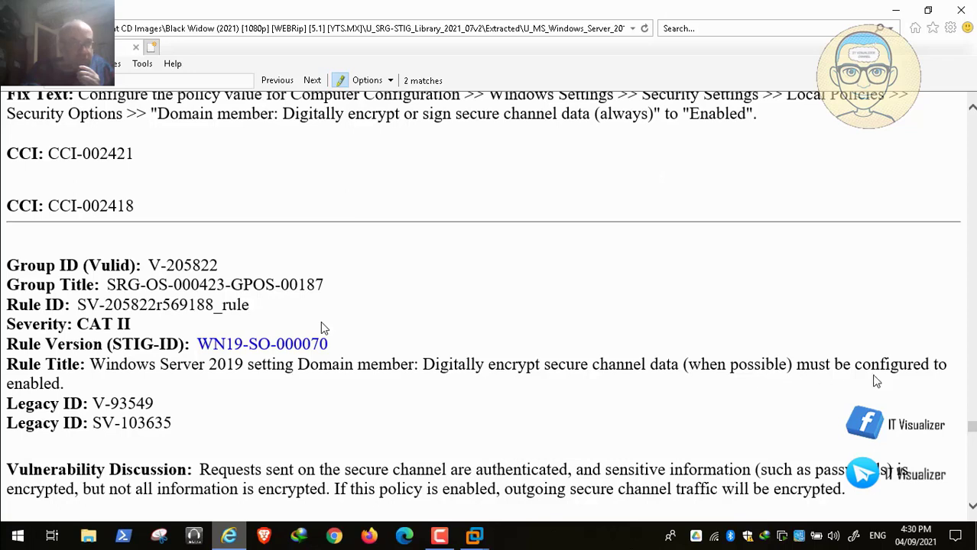
pyautogui.moveTo(25, 530)
pyautogui.click(11, 521)
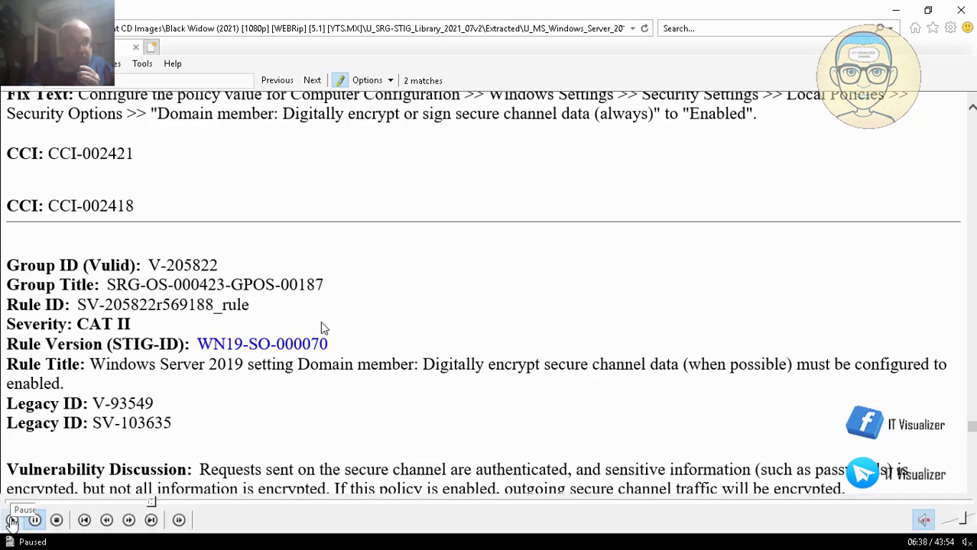
pyautogui.click(12, 521)
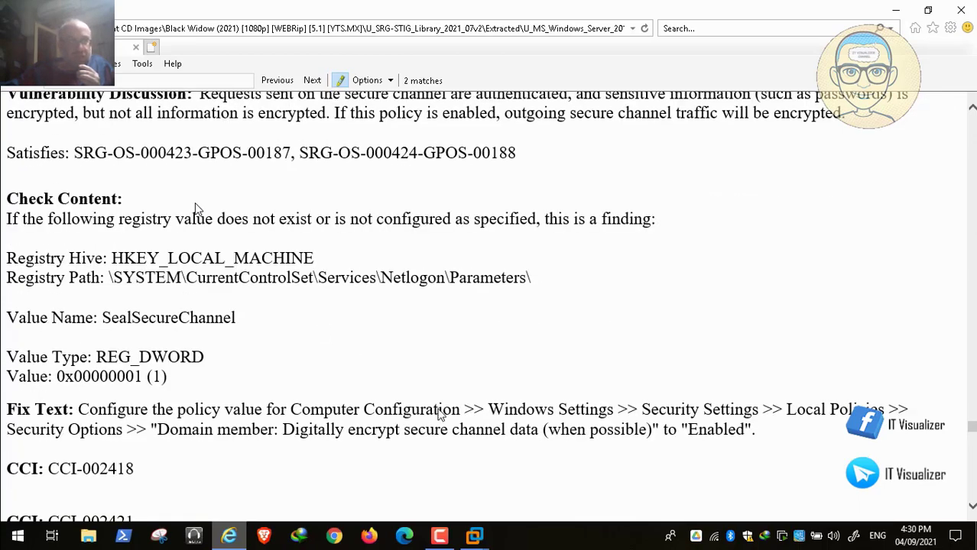
# - In the PAW machine's policy editor, set "Domain member: Digitally encrypt secure channel data (when possible)" to Enabled and confirm the change
pyautogui.moveTo(479, 539)
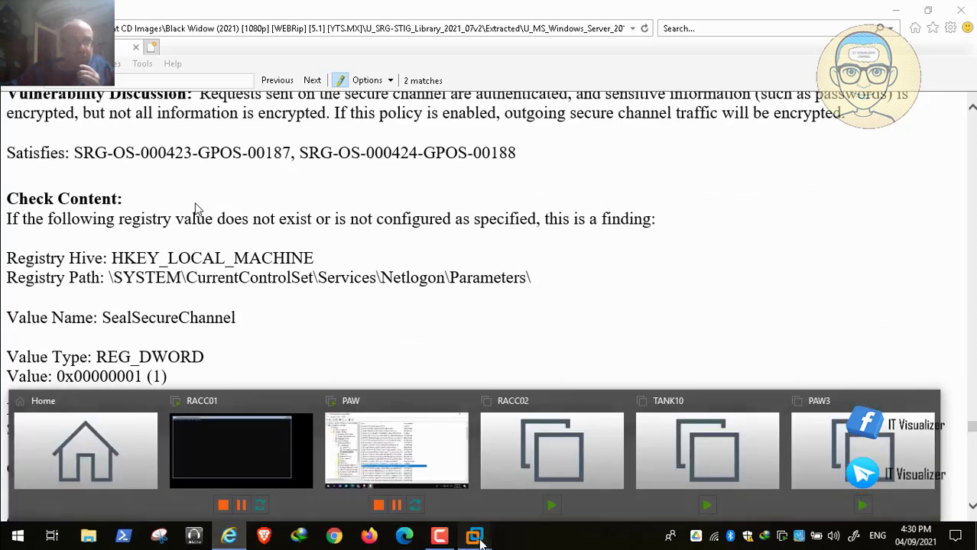
pyautogui.click(423, 448)
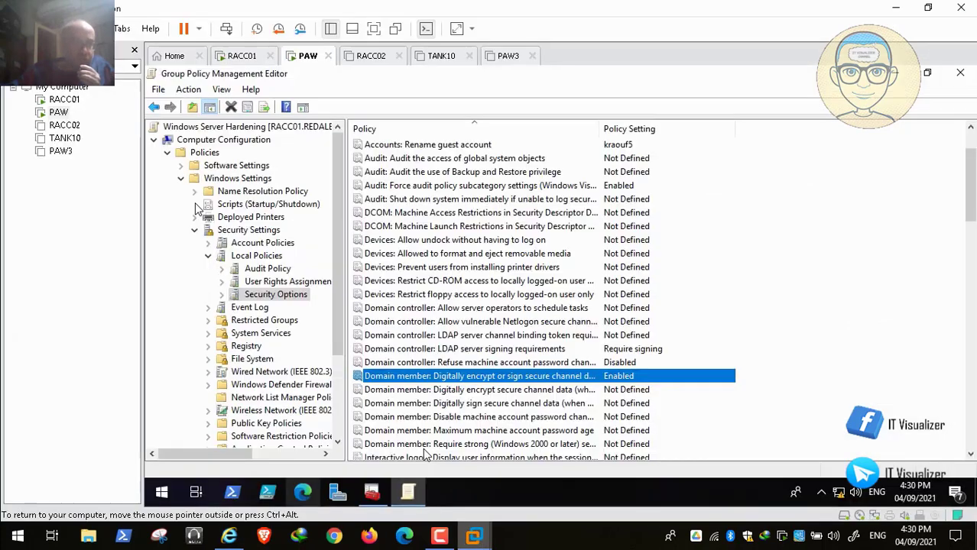
pyautogui.doubleClick(547, 392)
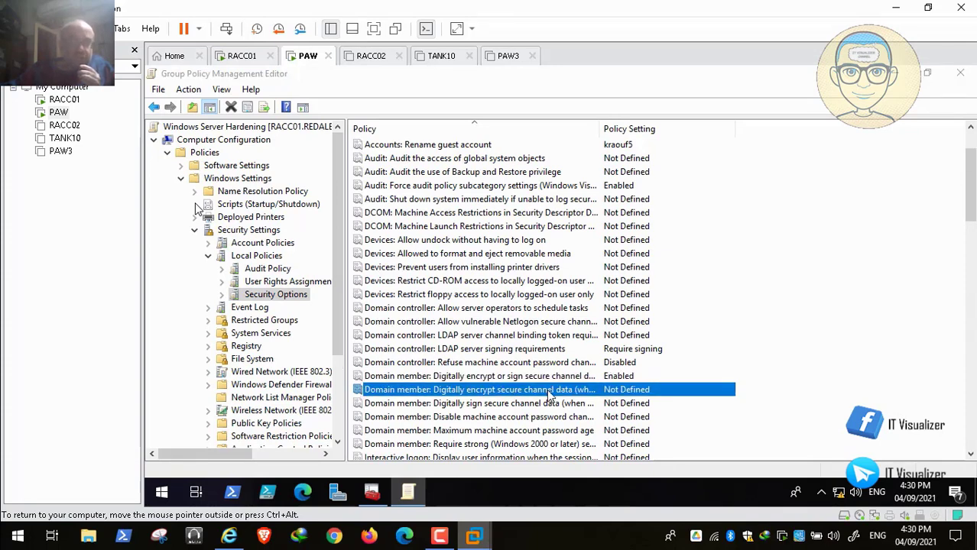
pyautogui.click(433, 177)
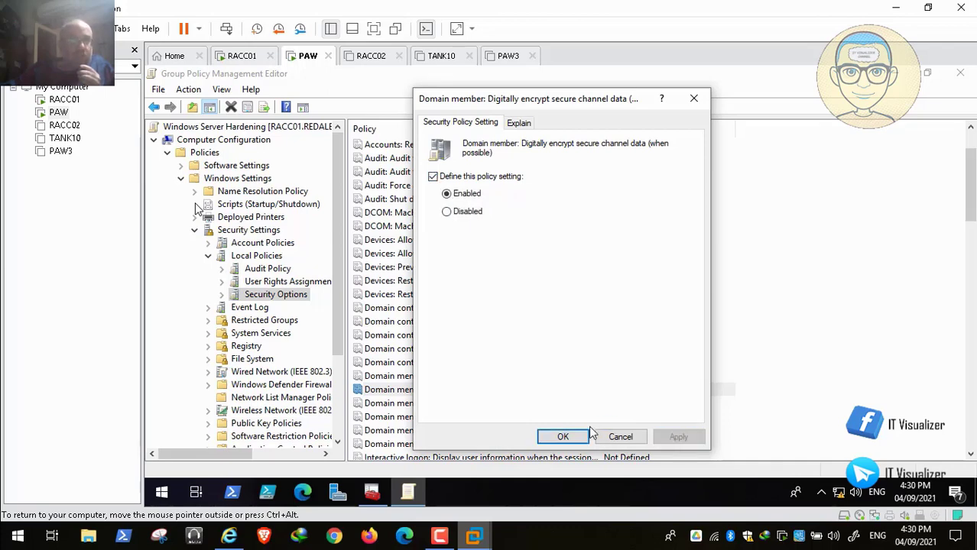
pyautogui.click(566, 437)
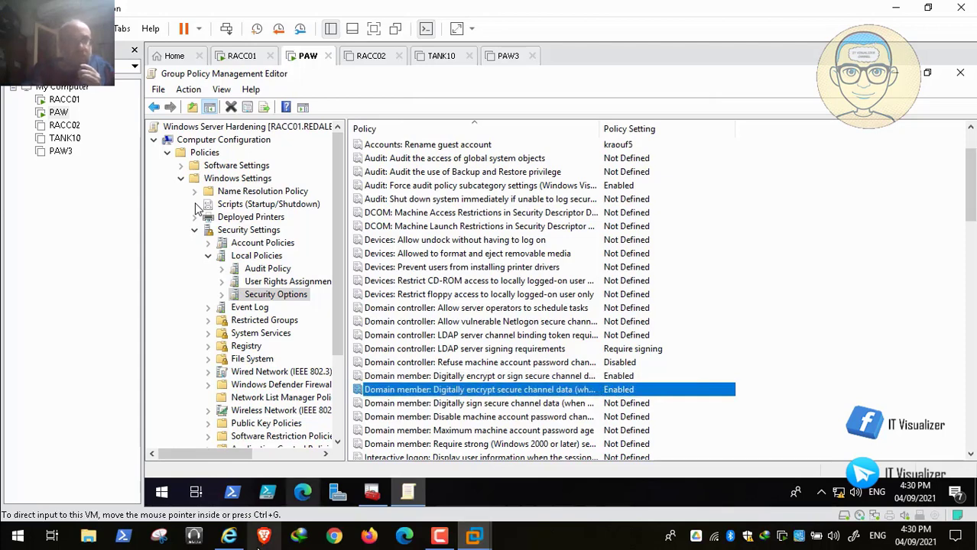
# - Return to the STIG document, pause the video at 07:14 and leave full-screen playback
pyautogui.click(231, 537)
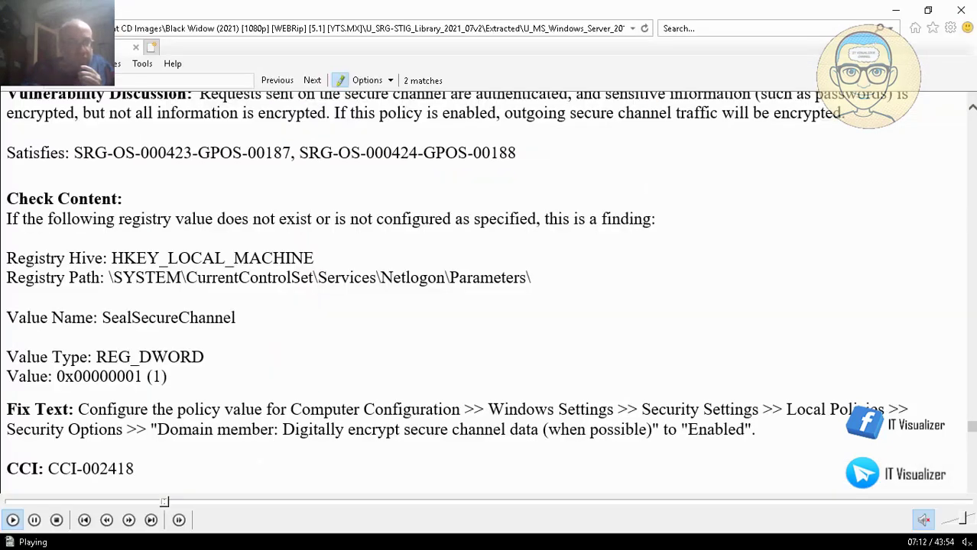
pyautogui.click(34, 521)
pyautogui.press('Escape')
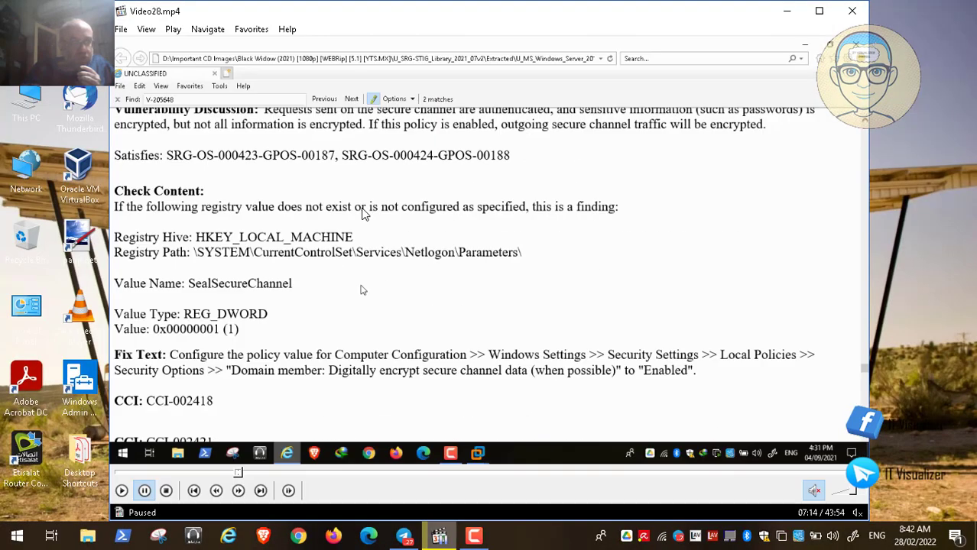
# - Launch gpedit.msc on the host computer, minimize the video player and maximize the Local Group Policy Editor
pyautogui.click(22, 541)
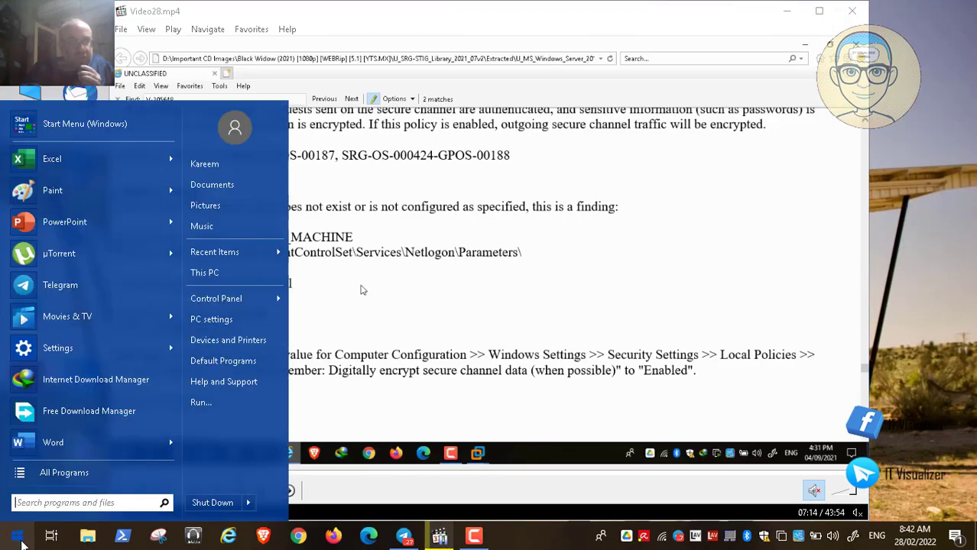
pyautogui.click(233, 404)
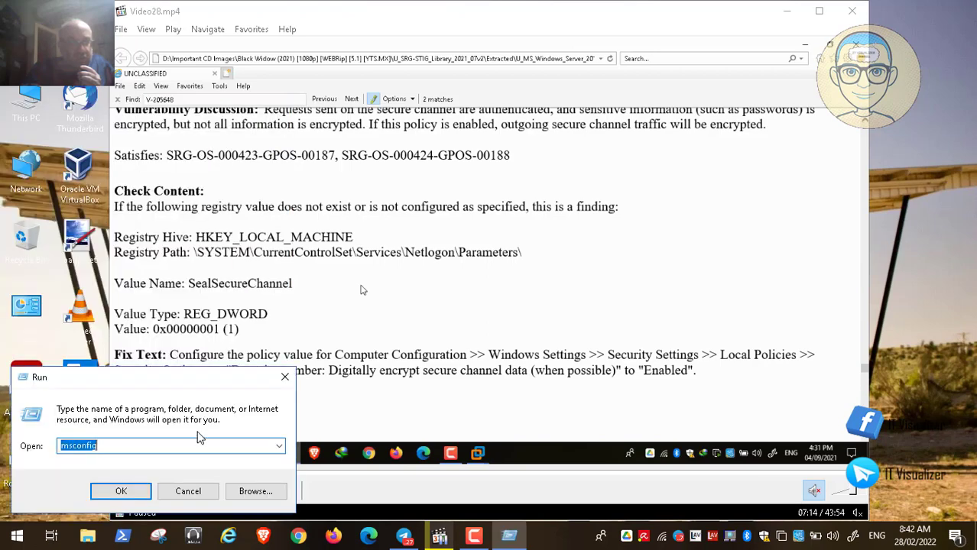
pyautogui.press('BackSpace')
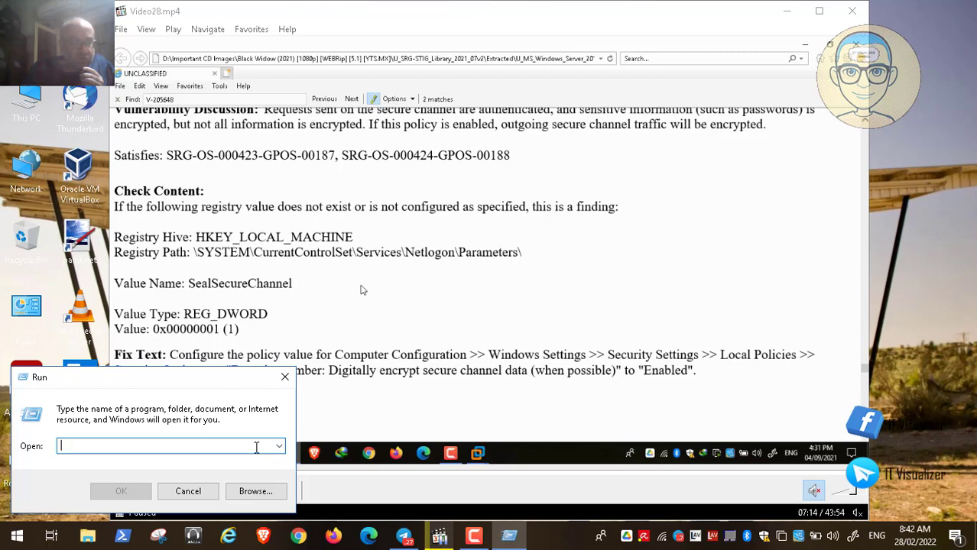
pyautogui.write('gp')
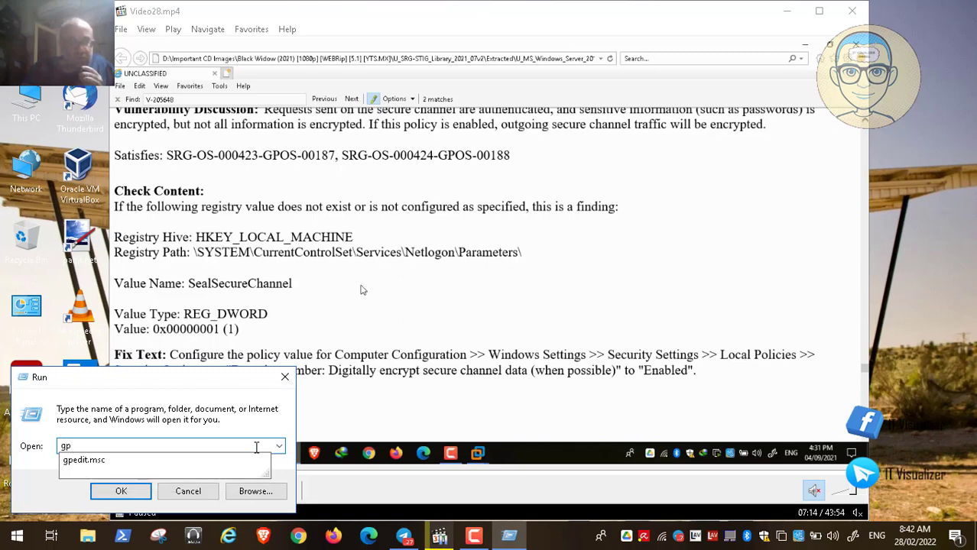
pyautogui.press('Down')
pyautogui.press('Return')
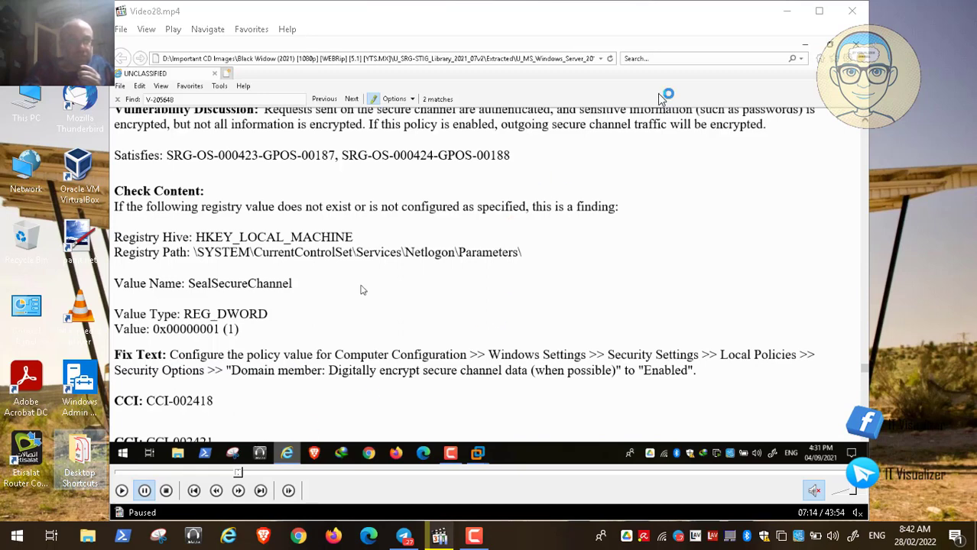
pyautogui.click(787, 11)
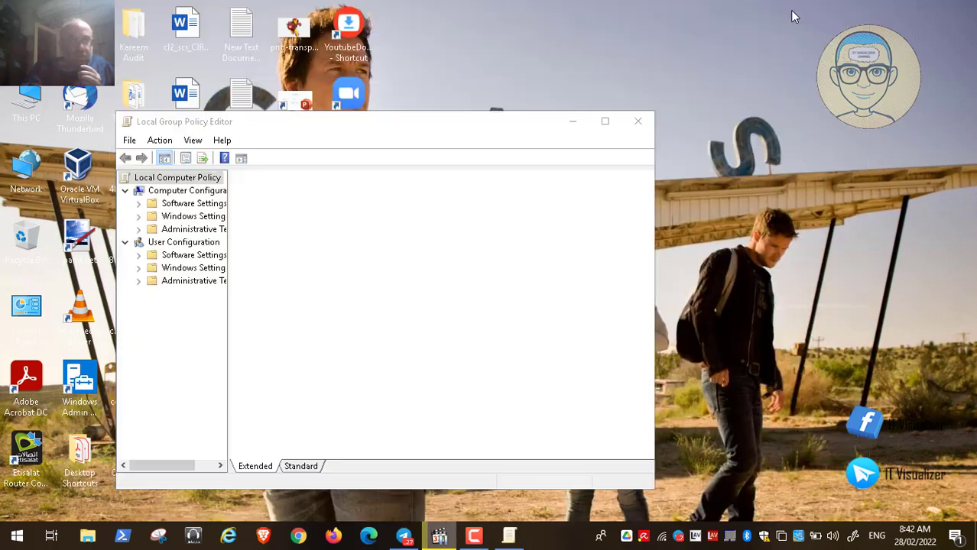
pyautogui.click(605, 126)
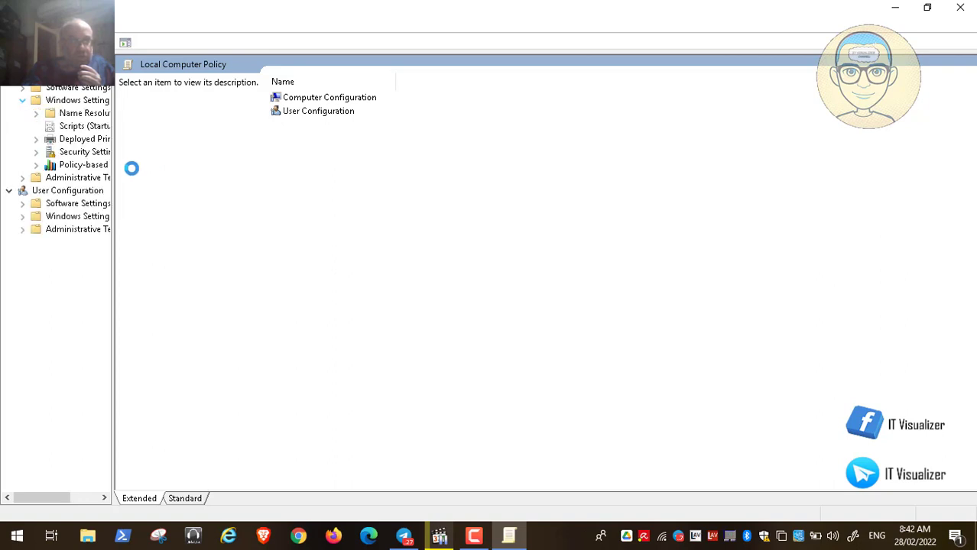
# - Display the Security Options policies under the computer's Windows Settings, Security Settings, Local Policies
pyautogui.click(35, 152)
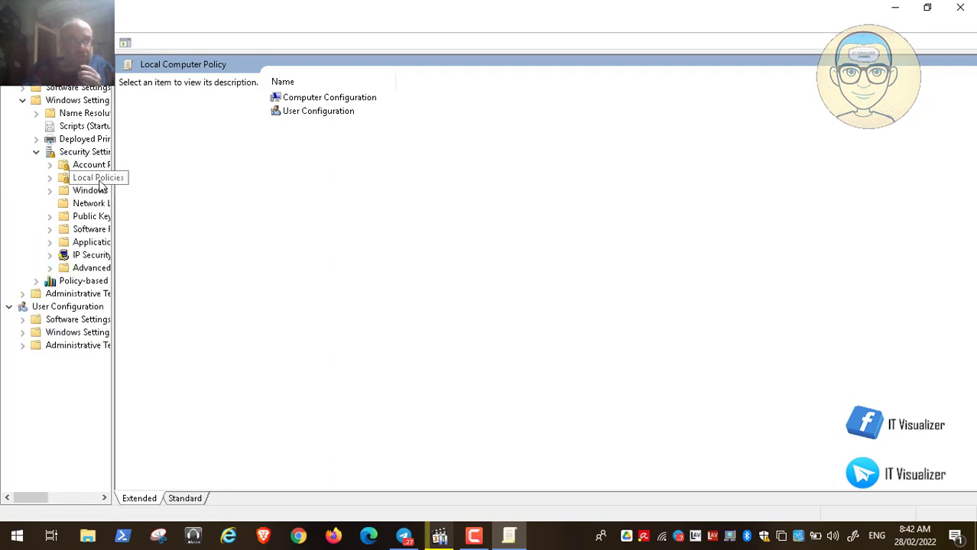
pyautogui.click(93, 178)
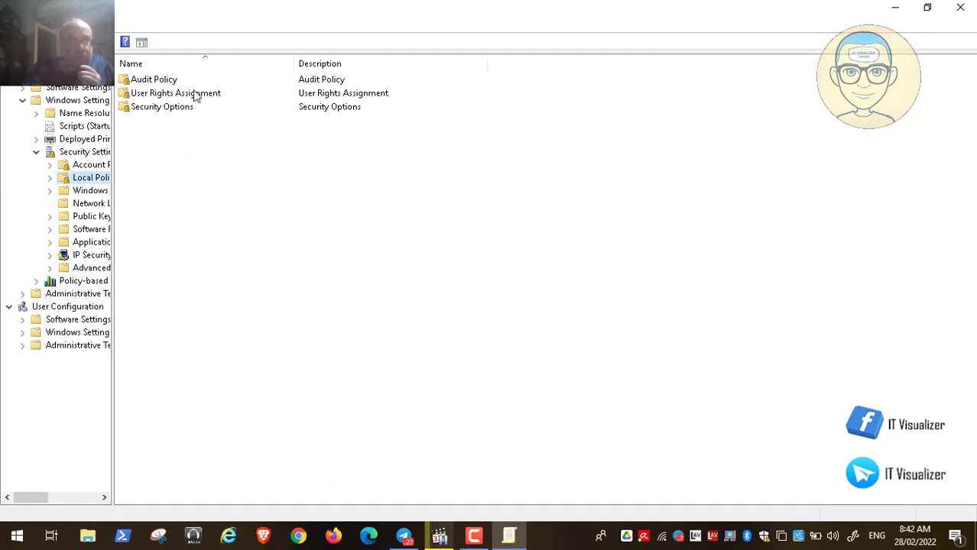
pyautogui.click(177, 113)
pyautogui.doubleClick(178, 111)
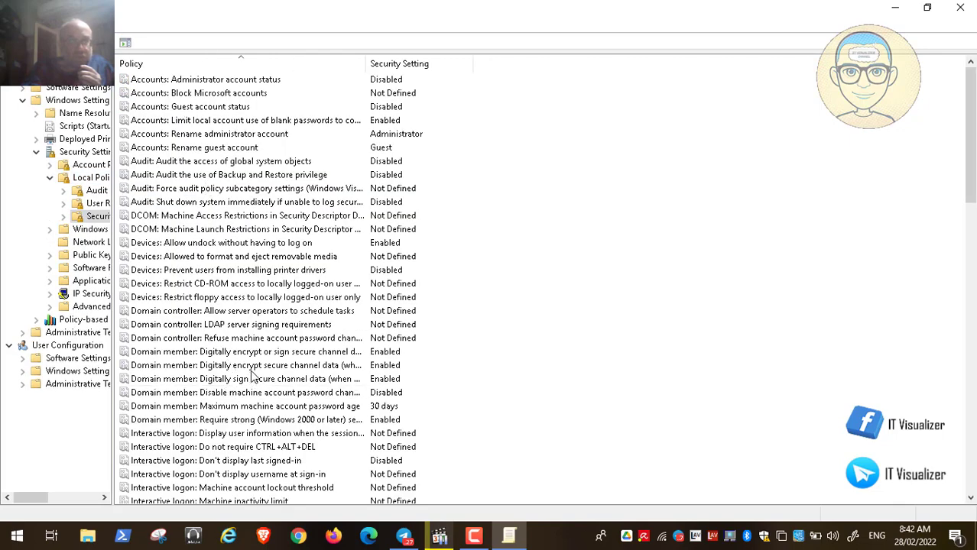
# - Read the full explanation of "Domain member: Digitally encrypt or sign secure channel data (always)" and close its properties without changes
pyautogui.click(275, 355)
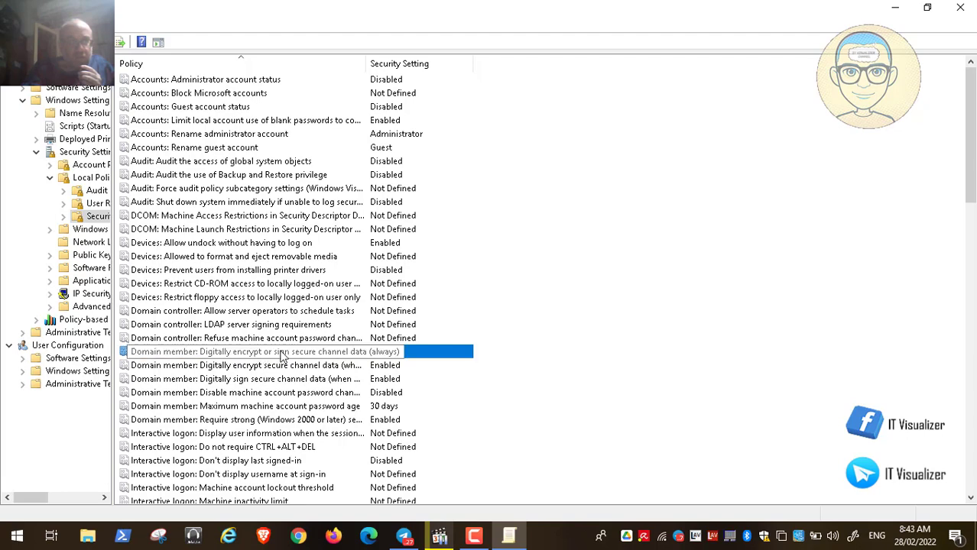
pyautogui.doubleClick(283, 350)
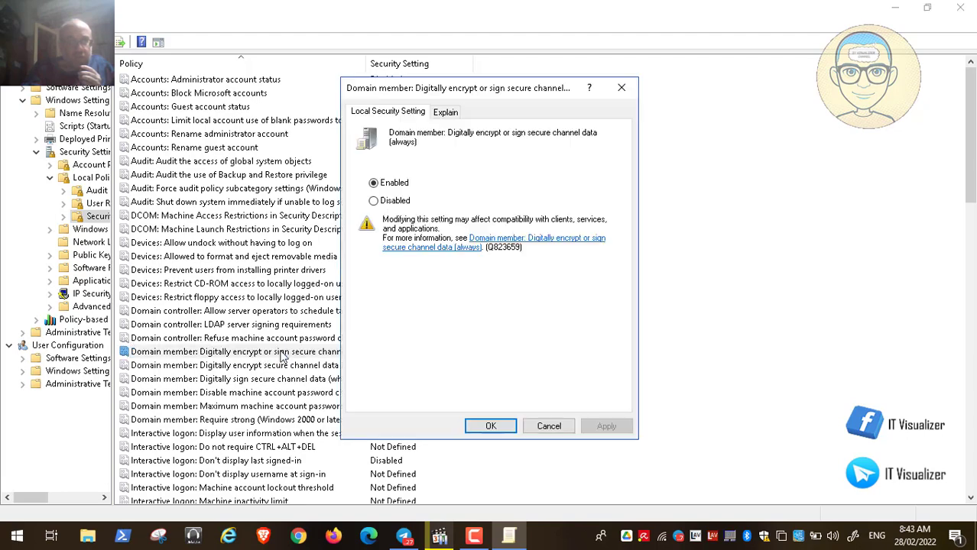
pyautogui.click(447, 113)
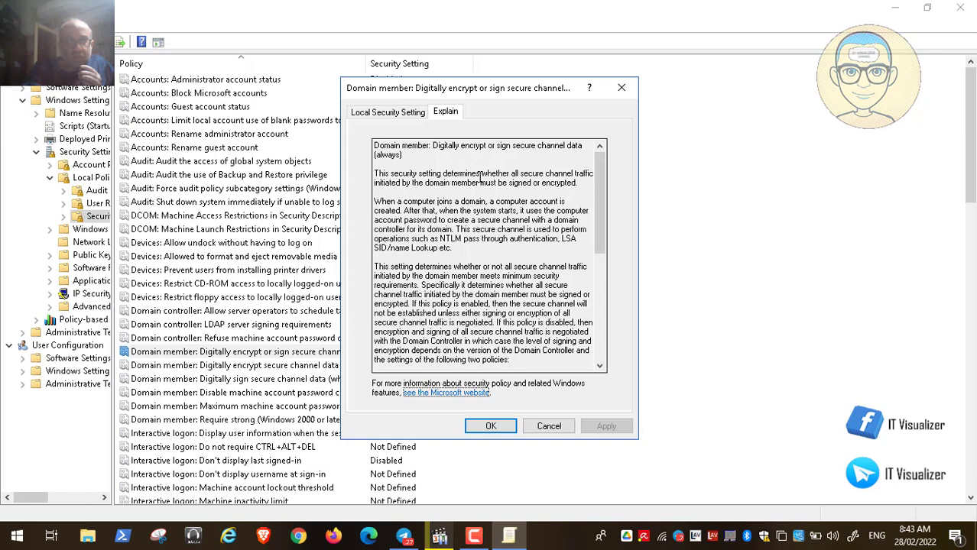
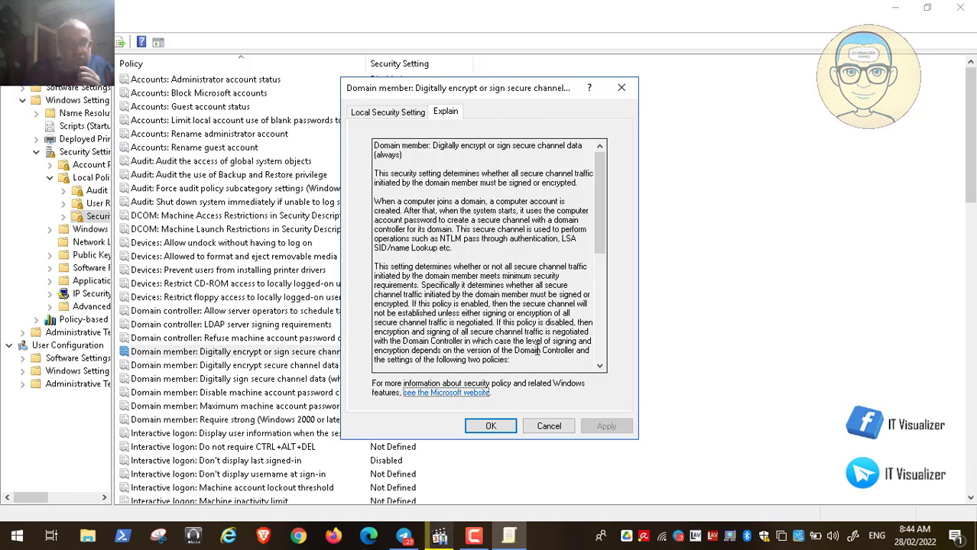
pyautogui.click(600, 367)
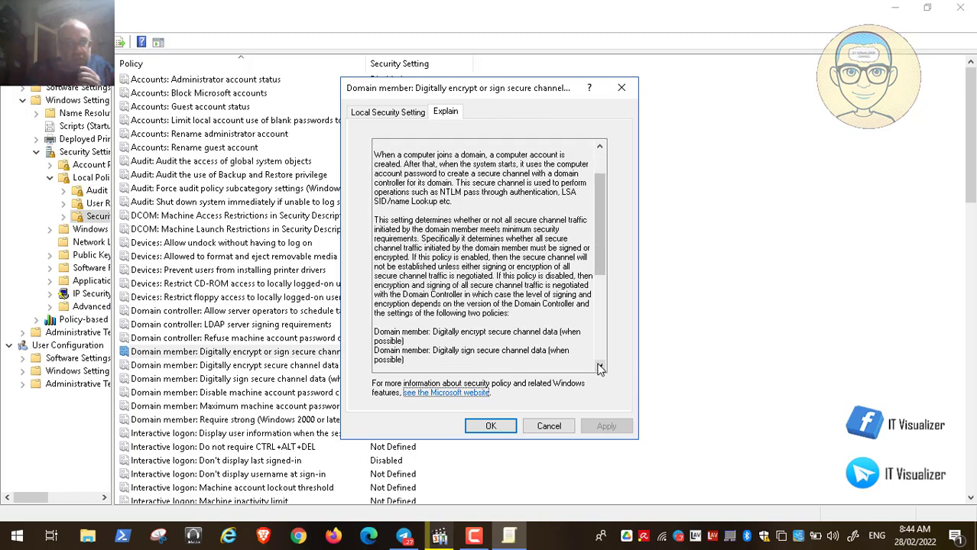
pyautogui.click(600, 368)
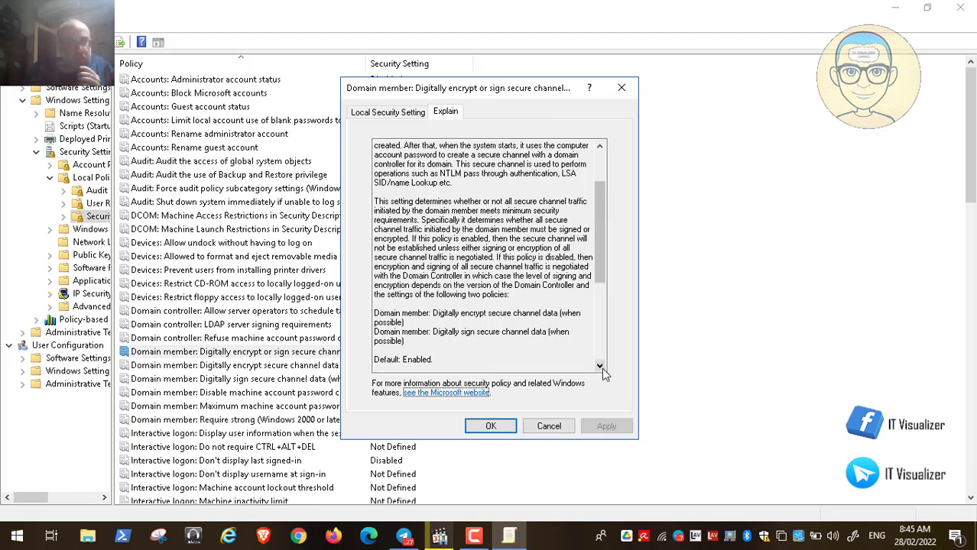
pyautogui.scroll(-4, 600, 367)
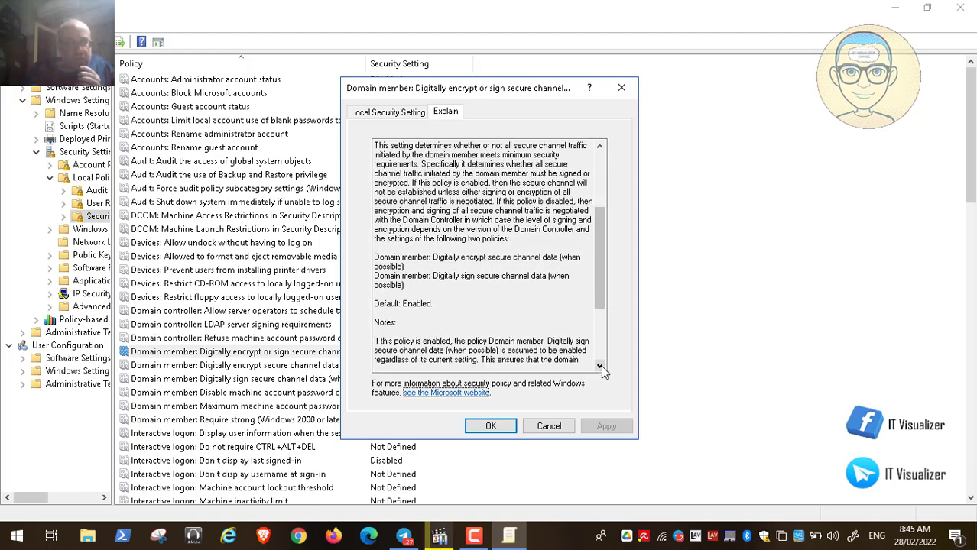
pyautogui.scroll(-2, 601, 367)
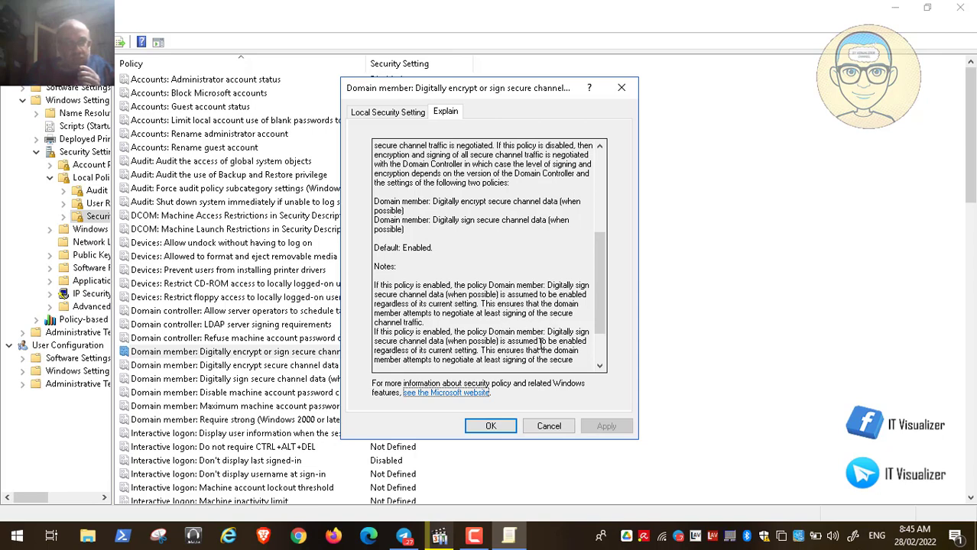
pyautogui.click(600, 366)
pyautogui.click(600, 366)
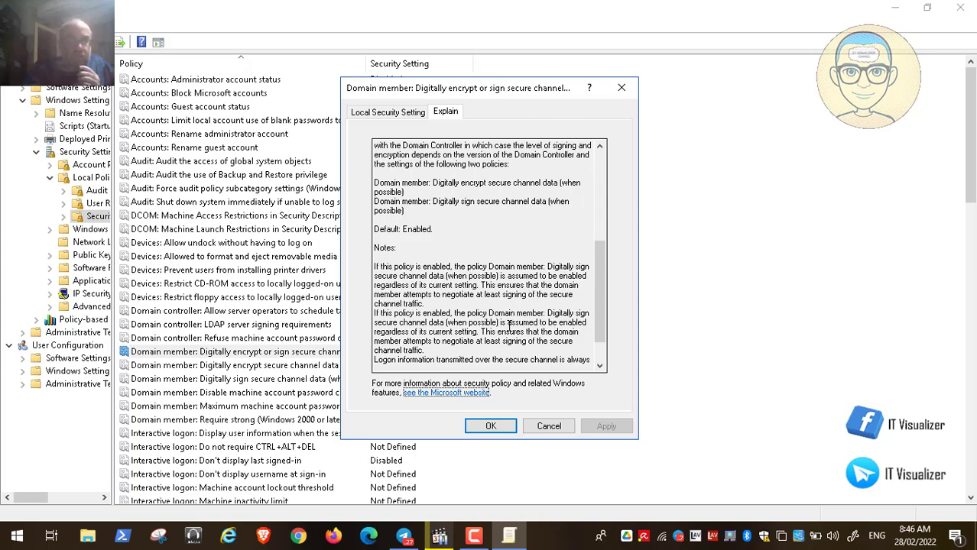
pyautogui.click(599, 367)
pyautogui.click(600, 367)
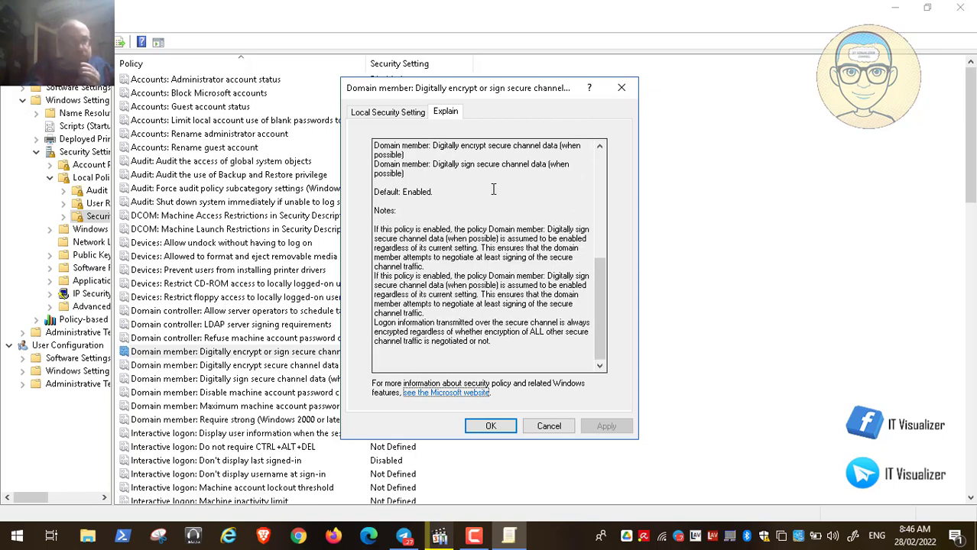
pyautogui.click(545, 427)
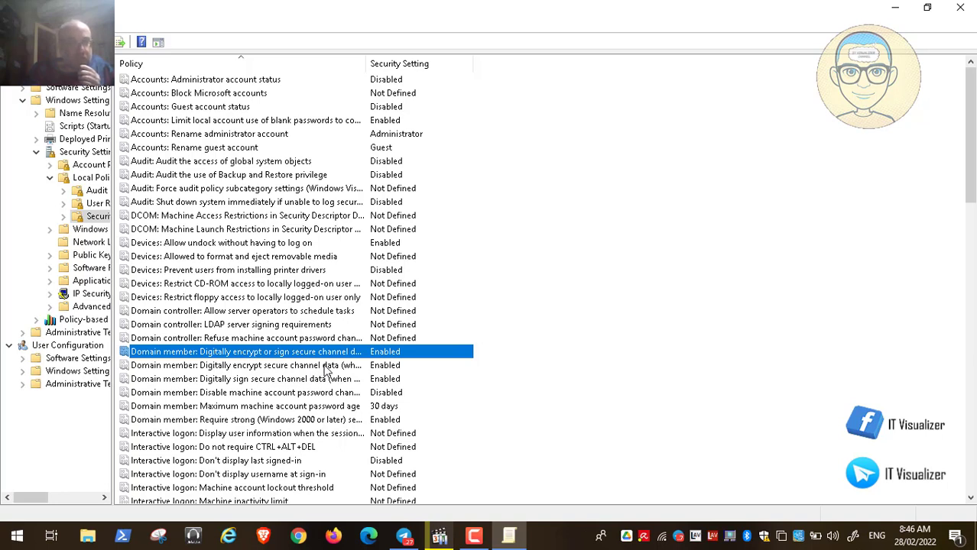
# - Review the "Domain member: Digitally encrypt secure channel data (when possible)" policy, close the local editor and restore the video to full screen
pyautogui.click(306, 366)
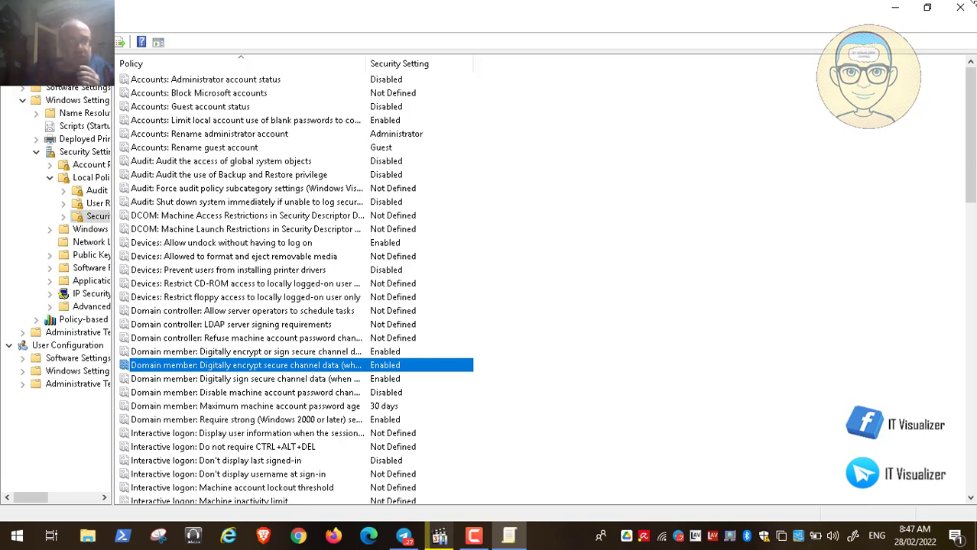
pyautogui.click(960, 7)
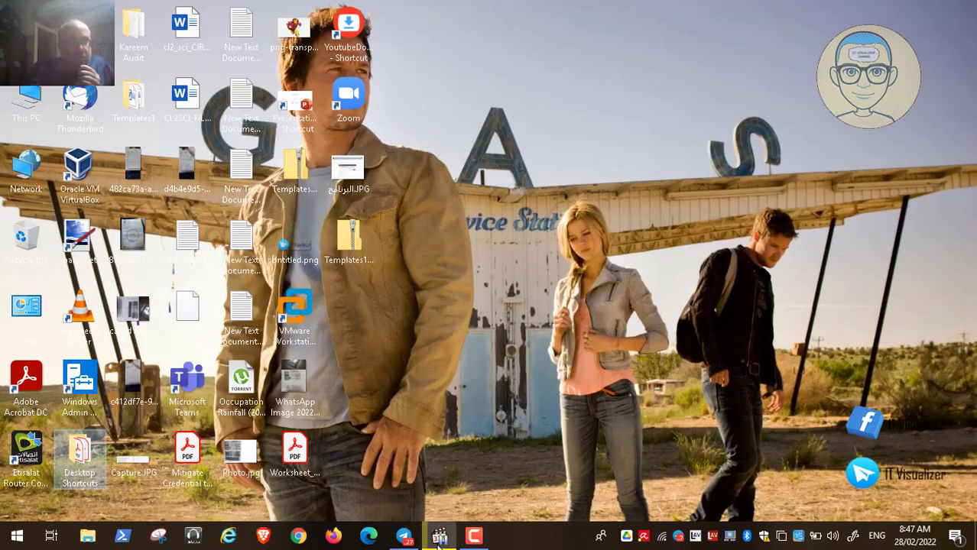
pyautogui.click(439, 538)
pyautogui.doubleClick(411, 368)
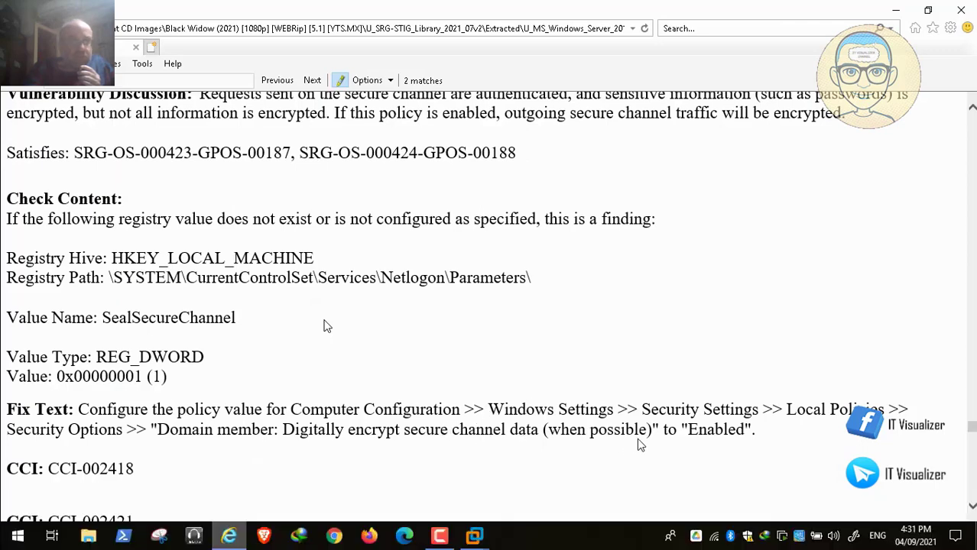
# - Resume the video from the pauses at 07:14 and 07:19 and read on to rule WN19-SO-000090 on computer account password resets
pyautogui.moveTo(151, 522)
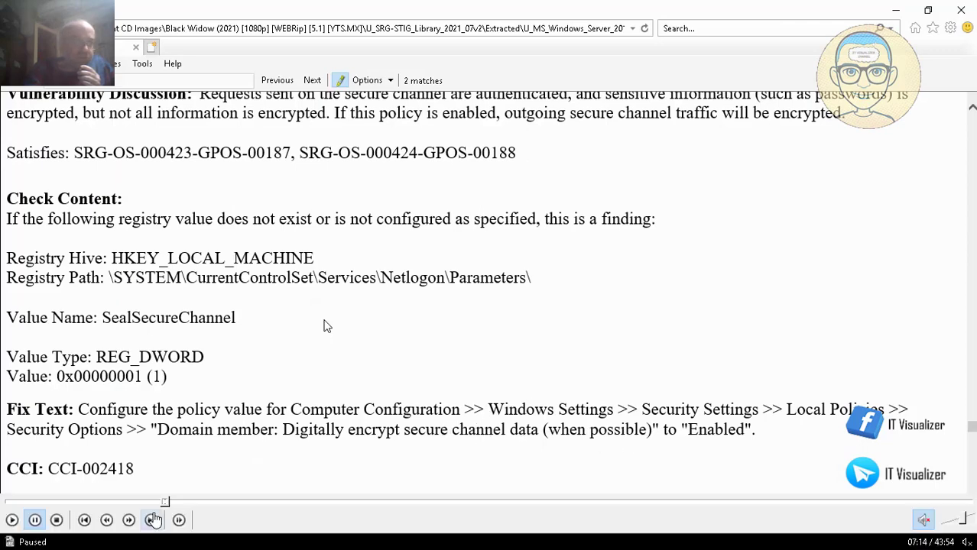
pyautogui.click(14, 523)
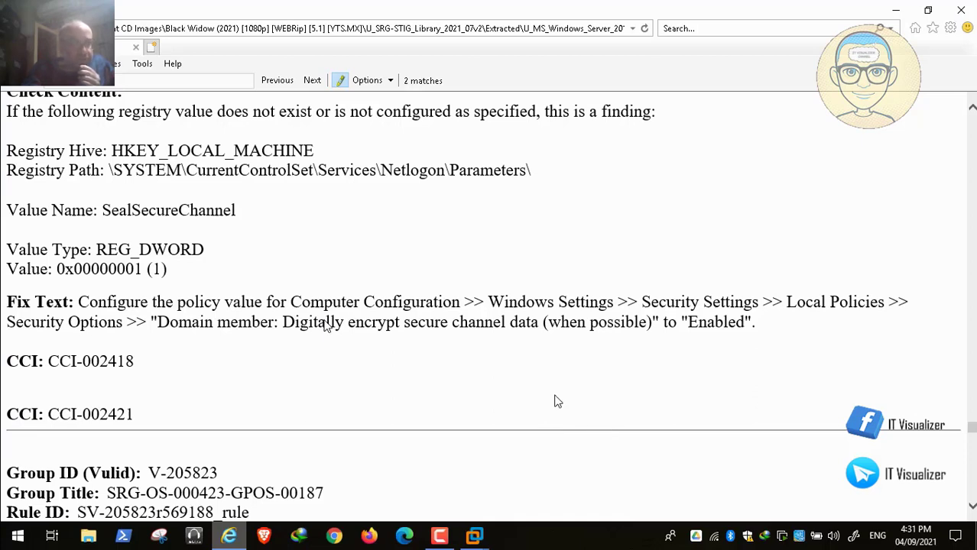
pyautogui.moveTo(2, 547)
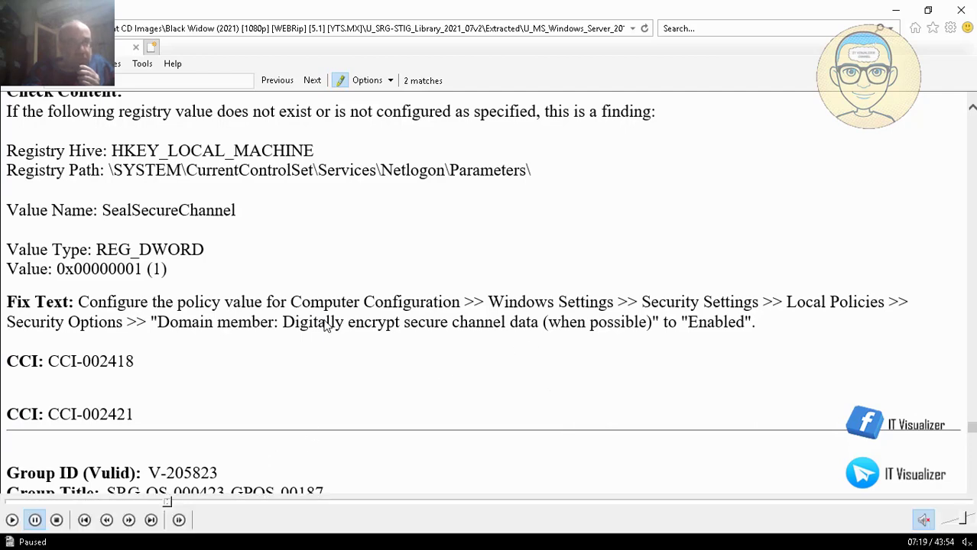
pyautogui.click(13, 521)
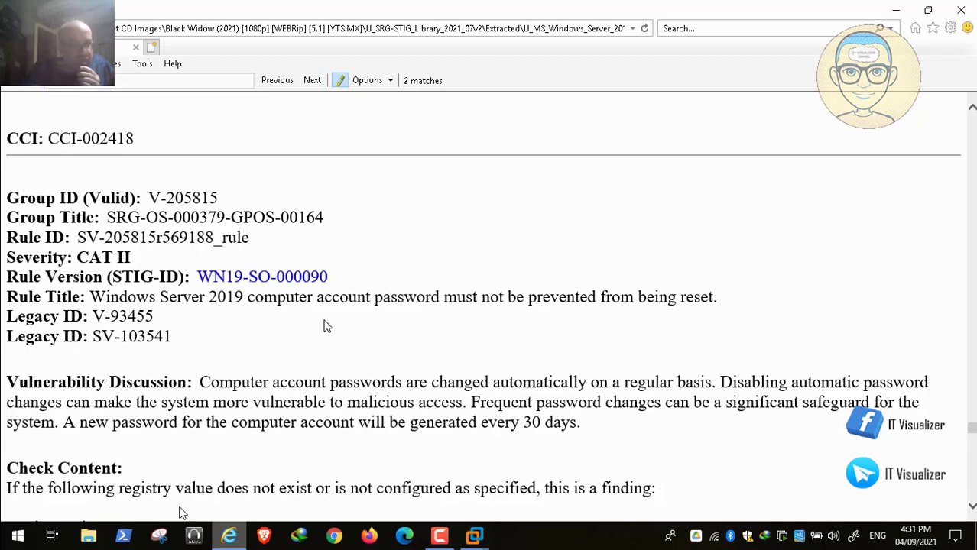
# - Set the "Domain member: Disable machine account password changes" policy to Disabled and apply it, following rule WN19-SO-000090
pyautogui.click(14, 522)
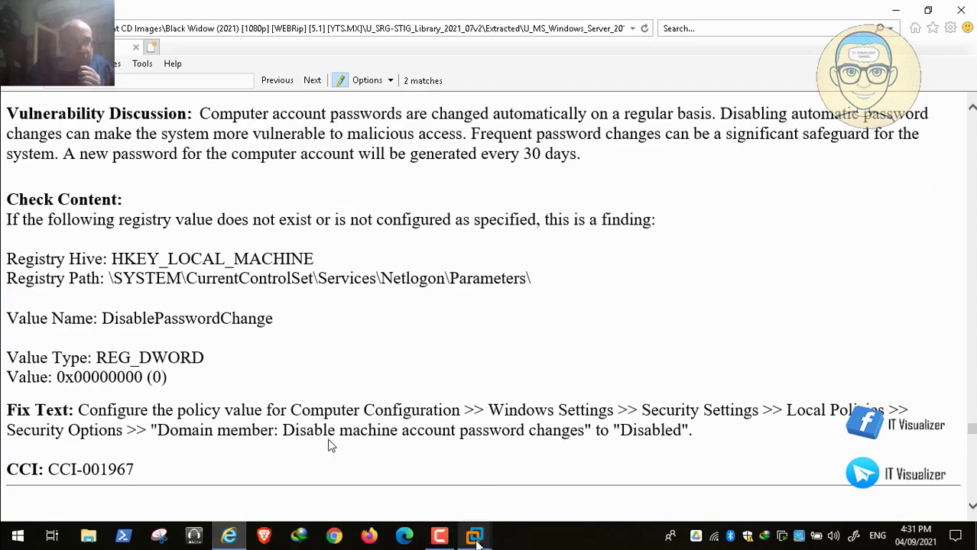
pyautogui.moveTo(474, 537)
pyautogui.click(415, 437)
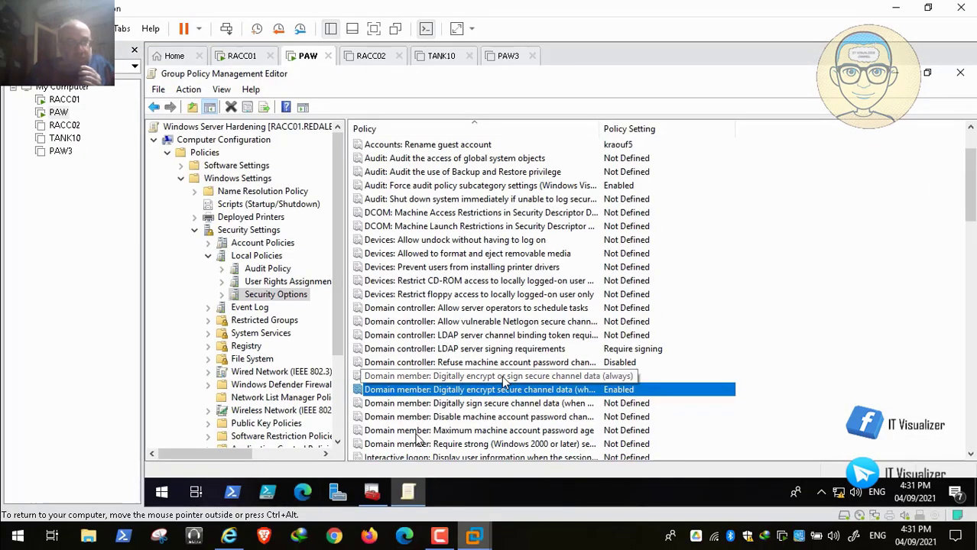
pyautogui.doubleClick(574, 418)
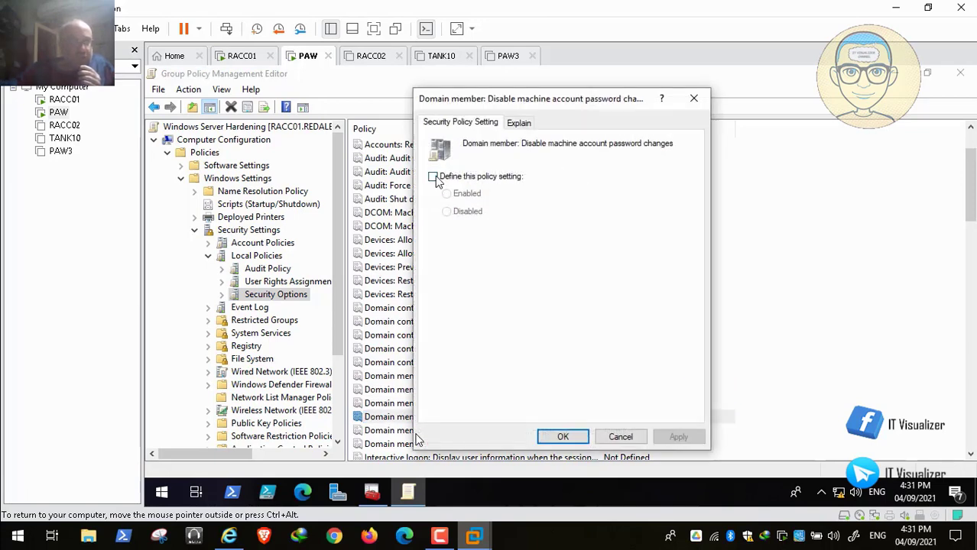
pyautogui.click(433, 176)
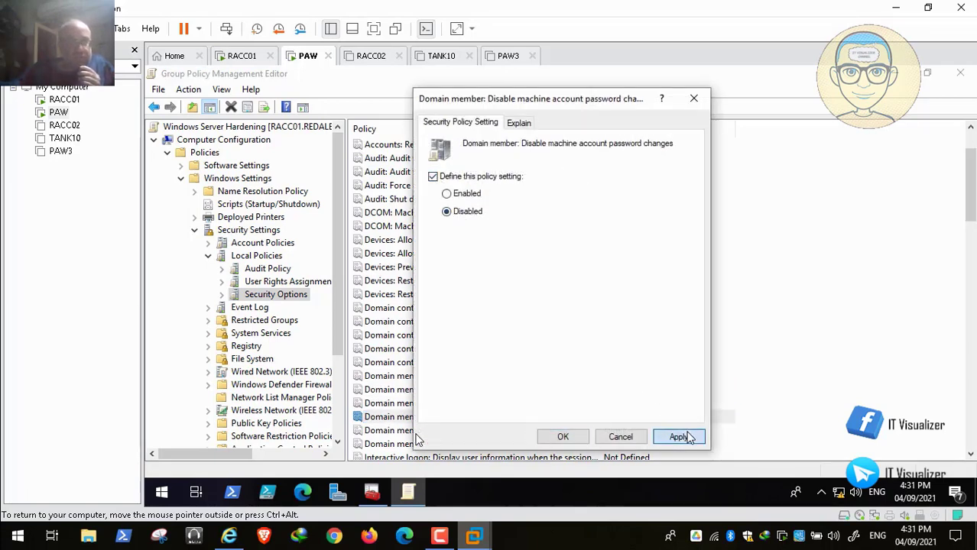
pyautogui.click(678, 437)
pyautogui.click(563, 436)
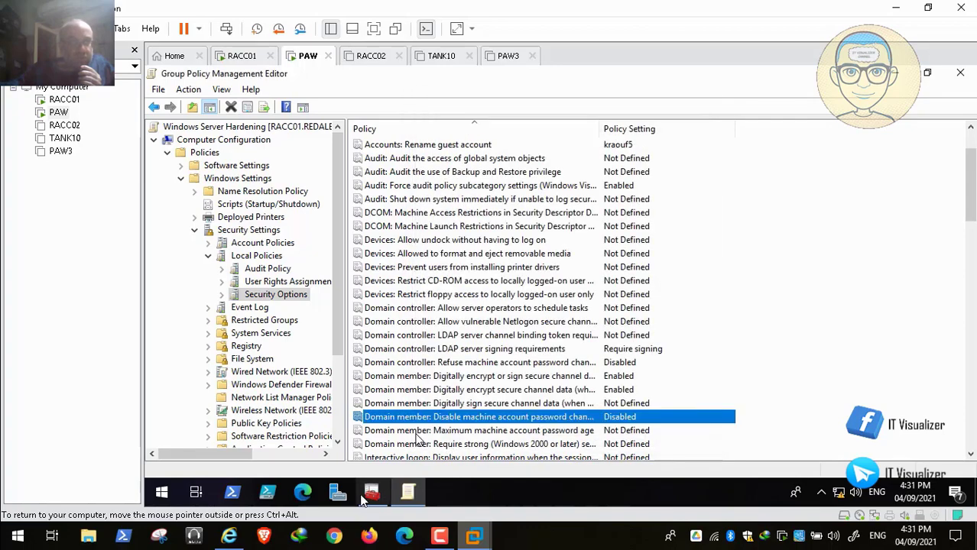
# - Define "Domain member: Maximum machine account password age" as 30 days, following rule WN19-SO-000100 in the STIG document
pyautogui.click(230, 537)
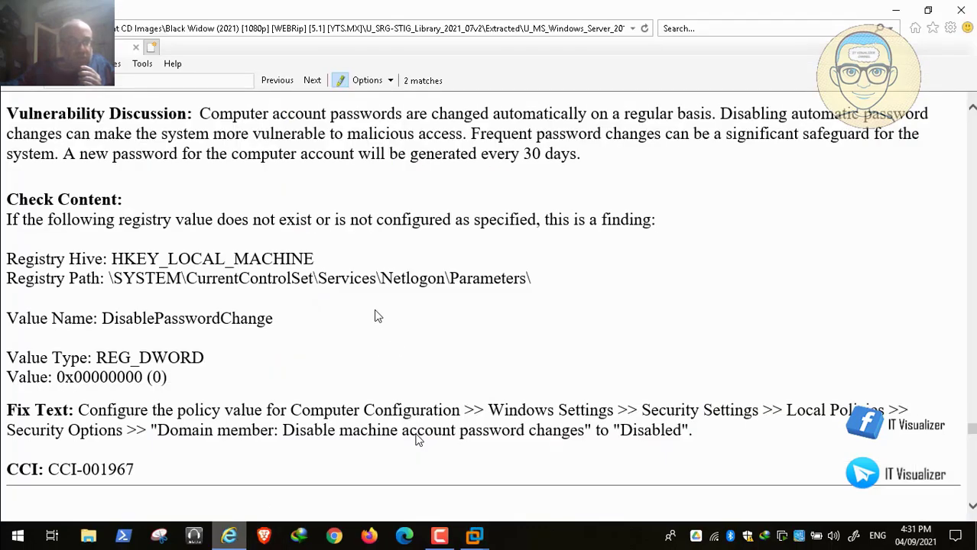
pyautogui.scroll(-5, 375, 316)
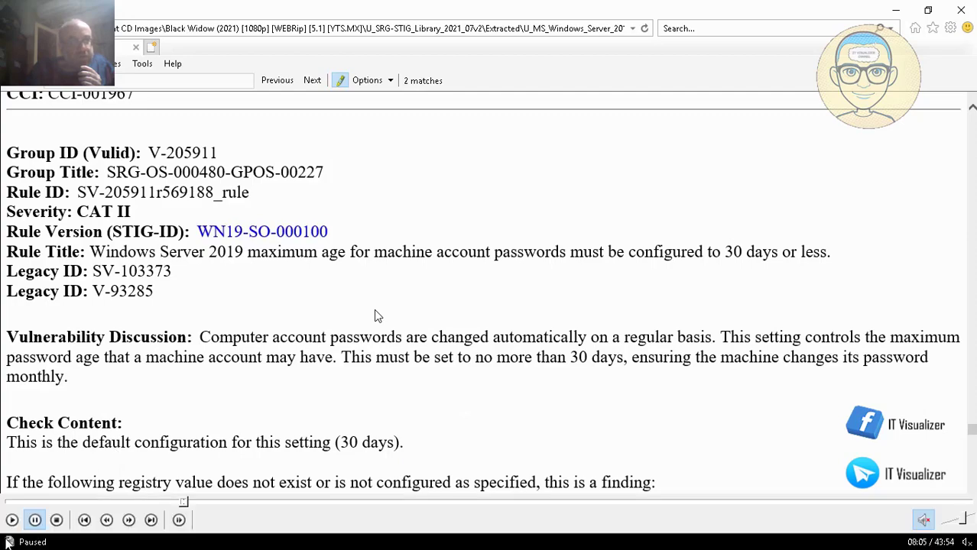
pyautogui.click(11, 520)
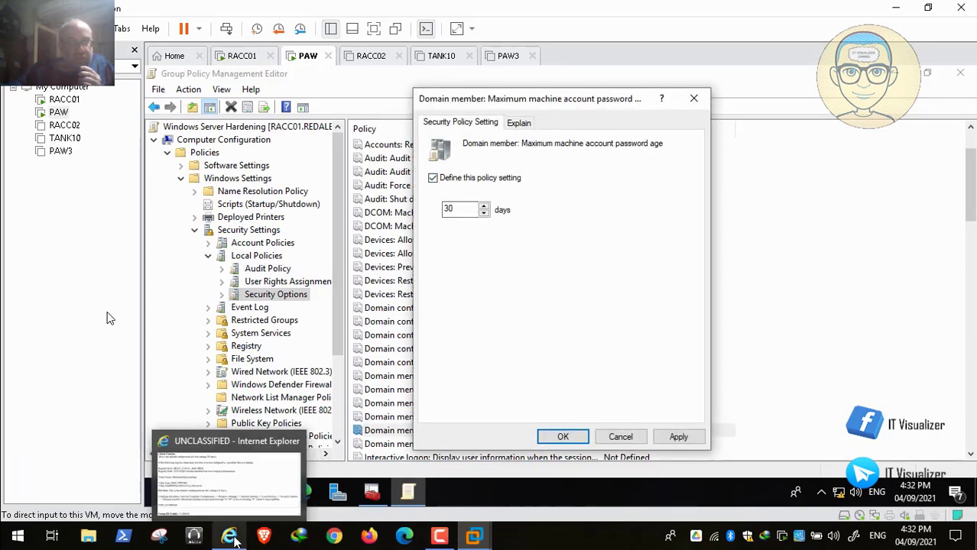
pyautogui.click(230, 538)
pyautogui.click(230, 538)
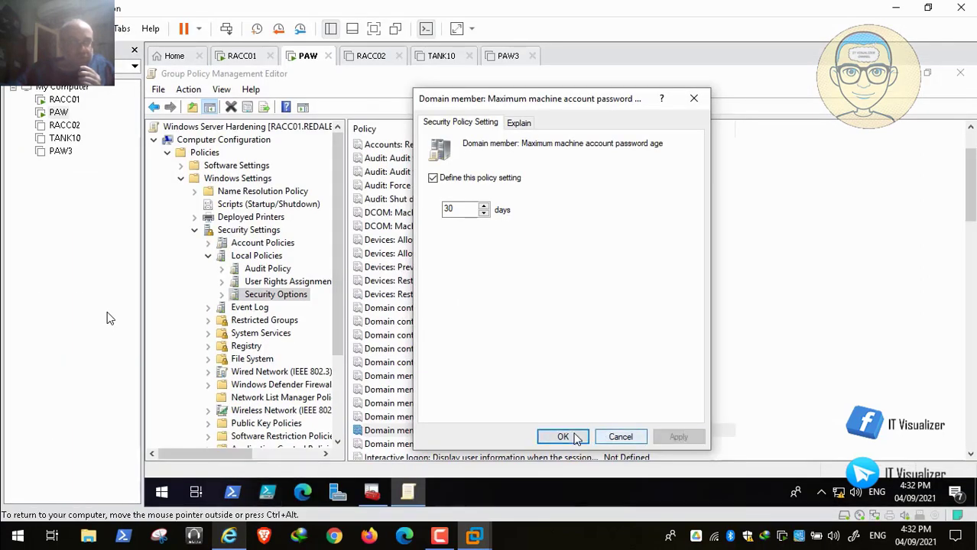
pyautogui.click(562, 436)
# - Read rule WN19-SO-000110 on strong session keys and highlight the sentence about the setting preventing a system from being joined to a domain
pyautogui.click(233, 537)
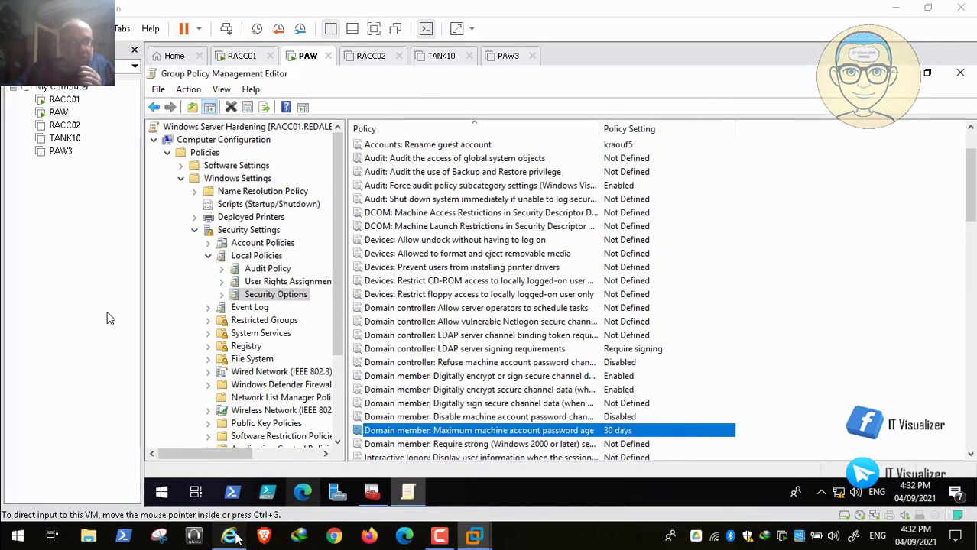
pyautogui.scroll(-5, 343, 380)
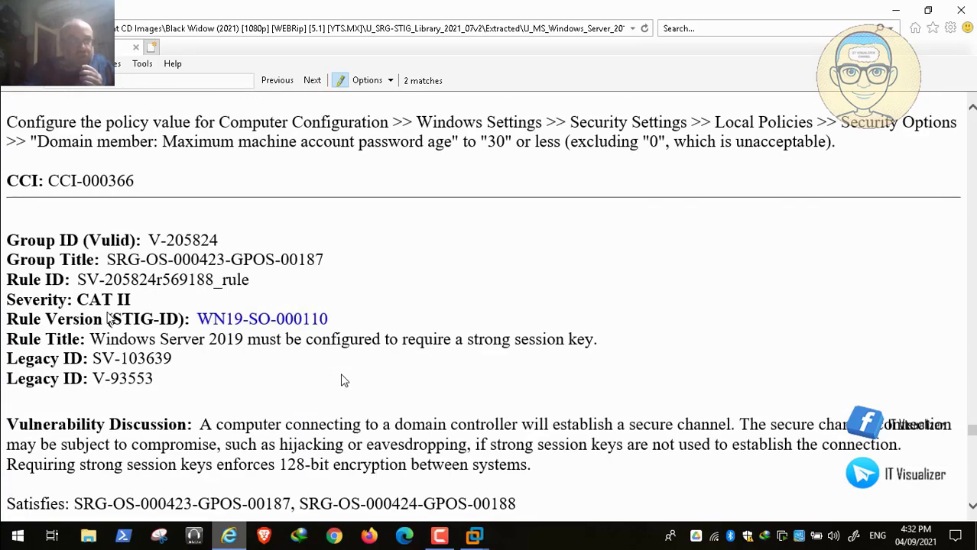
pyautogui.moveTo(32, 538)
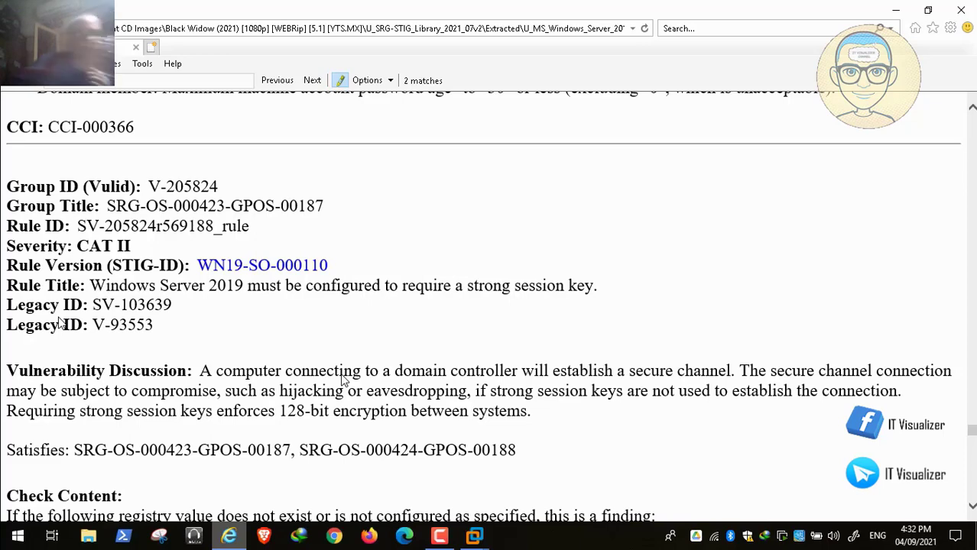
pyautogui.scroll(-1, 343, 380)
pyautogui.scroll(-3, 343, 380)
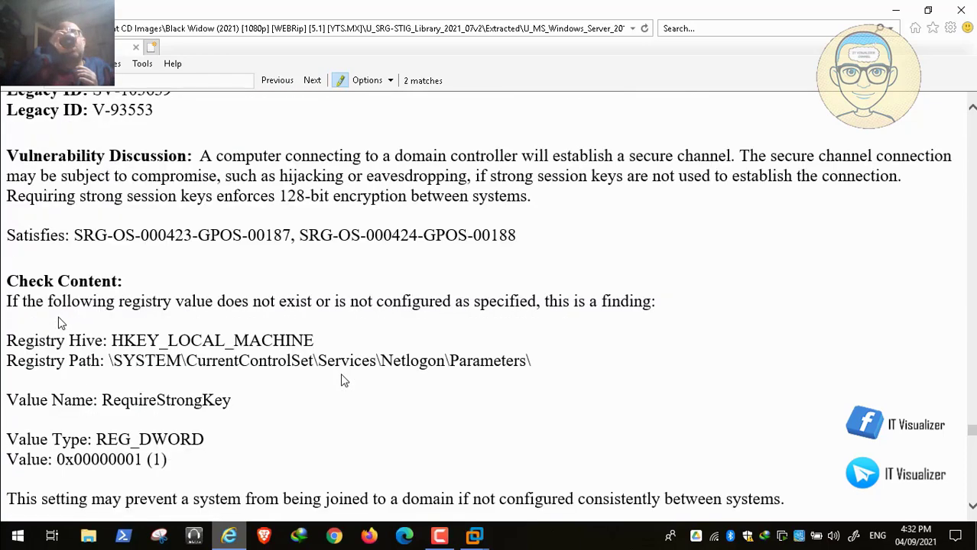
pyautogui.scroll(-1, 343, 380)
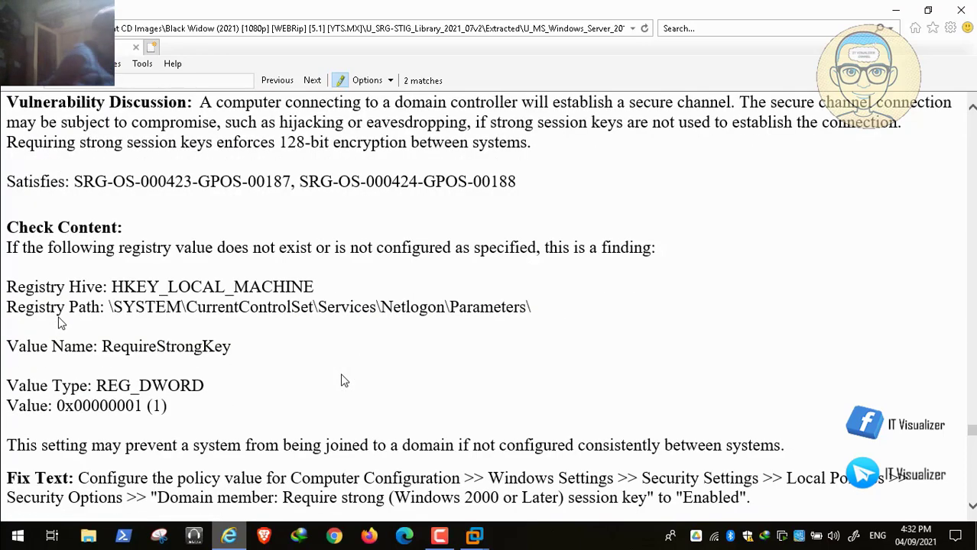
pyautogui.scroll(-1, 343, 380)
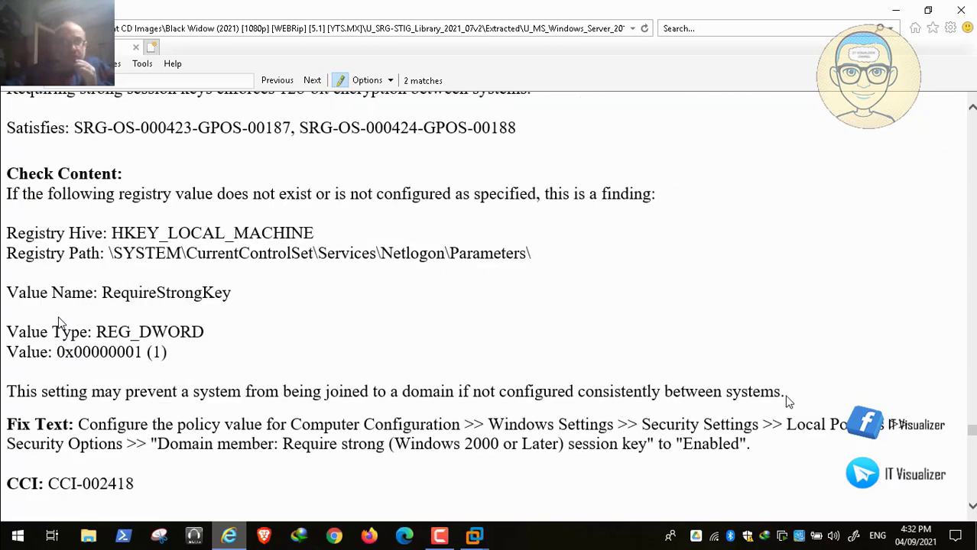
pyautogui.moveTo(785, 396); pyautogui.dragTo(472, 393)
pyautogui.moveTo(320, 386); pyautogui.dragTo(2, 382)
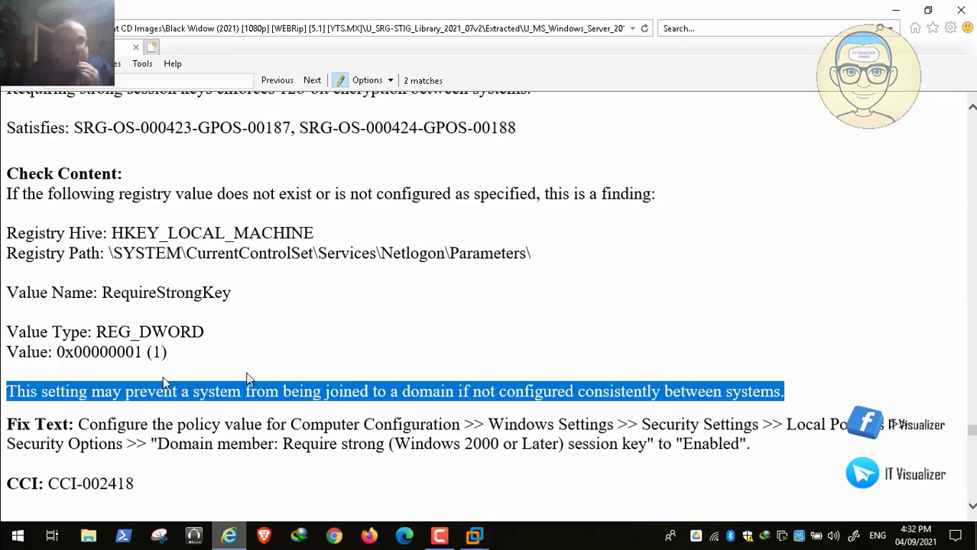
pyautogui.scroll(-2, 416, 352)
pyautogui.moveTo(54, 539)
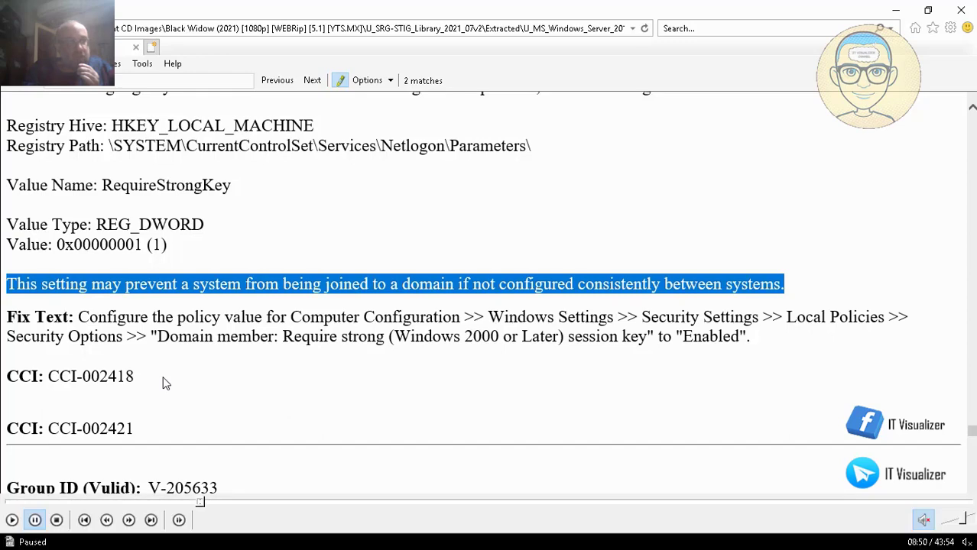
# - Resume the paused video and read on in the STIG document to rule WN19-SO-000120 on the machine inactivity limit
pyautogui.click(11, 521)
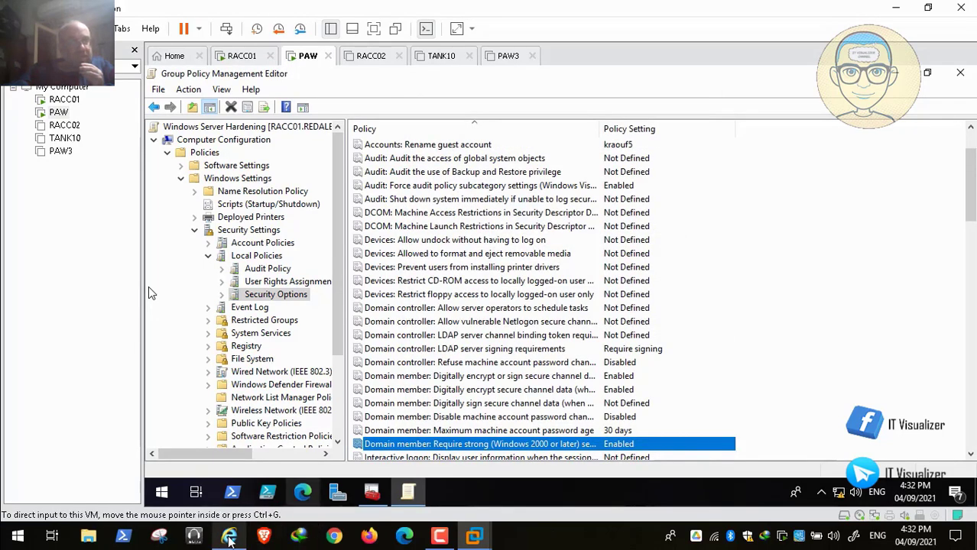
pyautogui.click(229, 536)
pyautogui.scroll(-4, 240, 390)
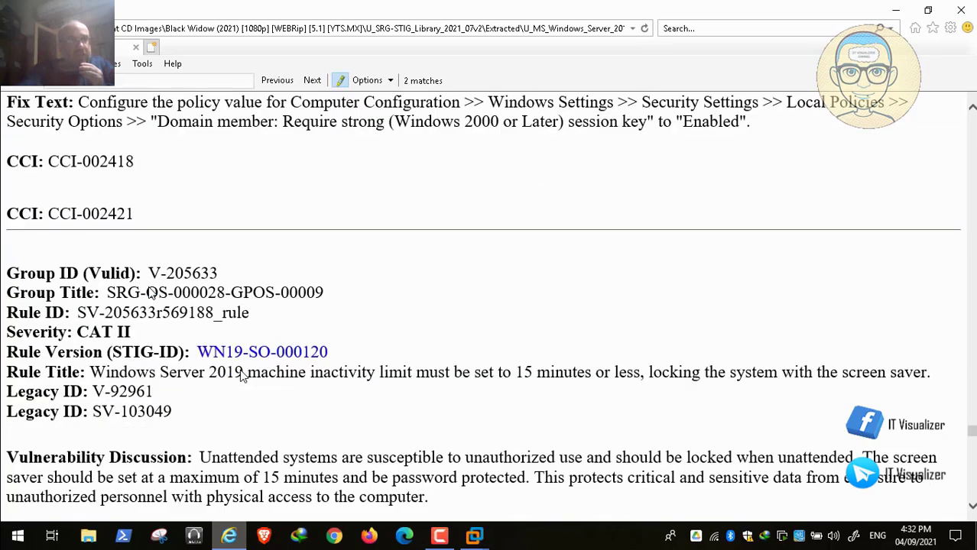
pyautogui.moveTo(23, 541)
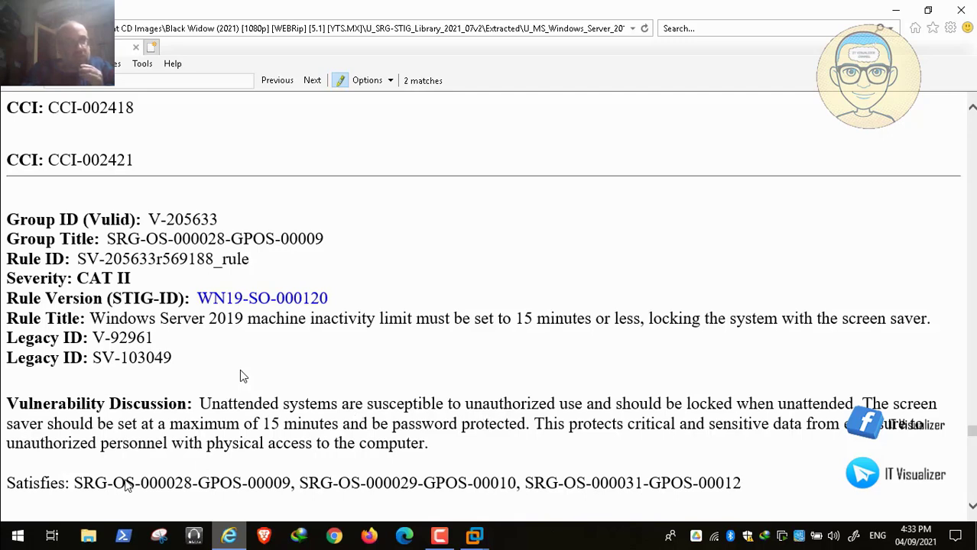
pyautogui.click(11, 521)
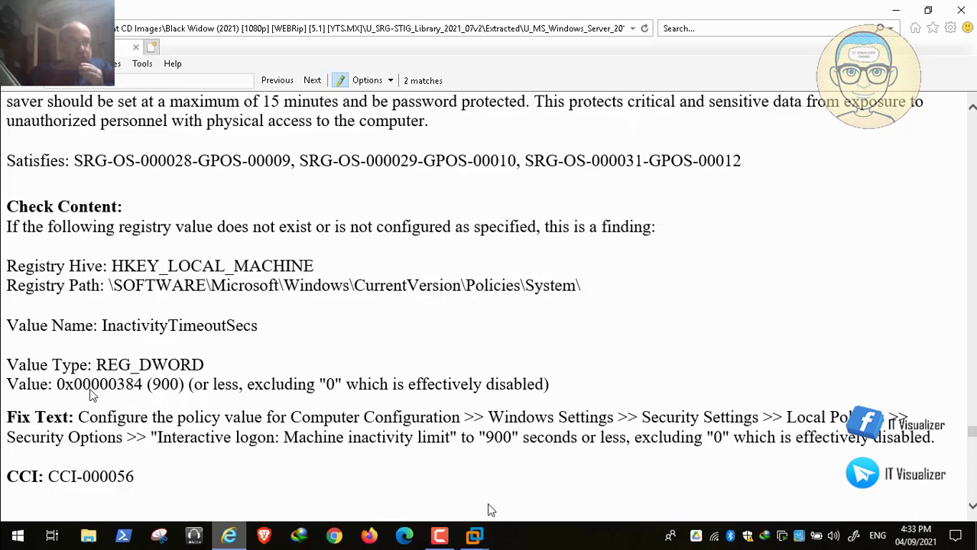
# - Define the "Interactive logon: Machine inactivity limit" policy as 900 seconds in the Security Options and apply it
pyautogui.click(479, 538)
pyautogui.click(412, 458)
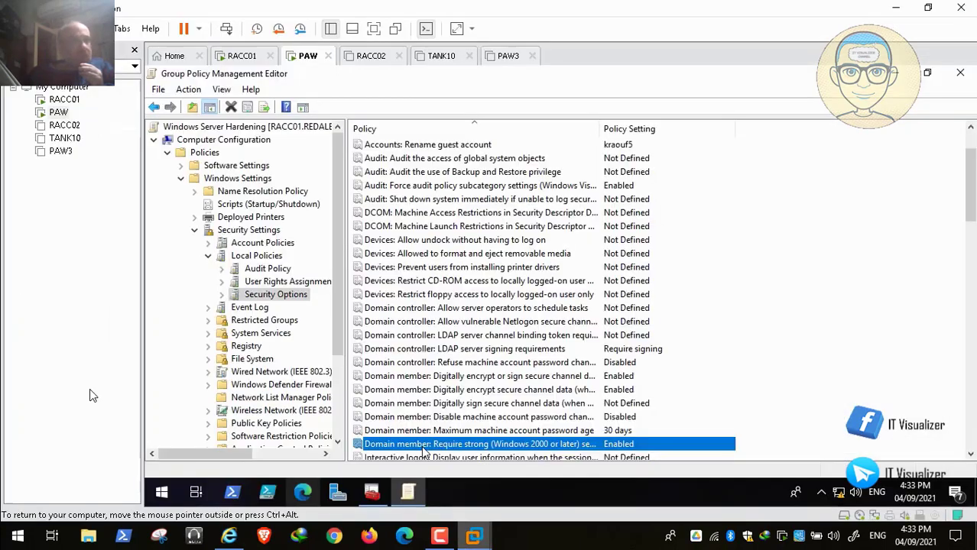
pyautogui.click(489, 299)
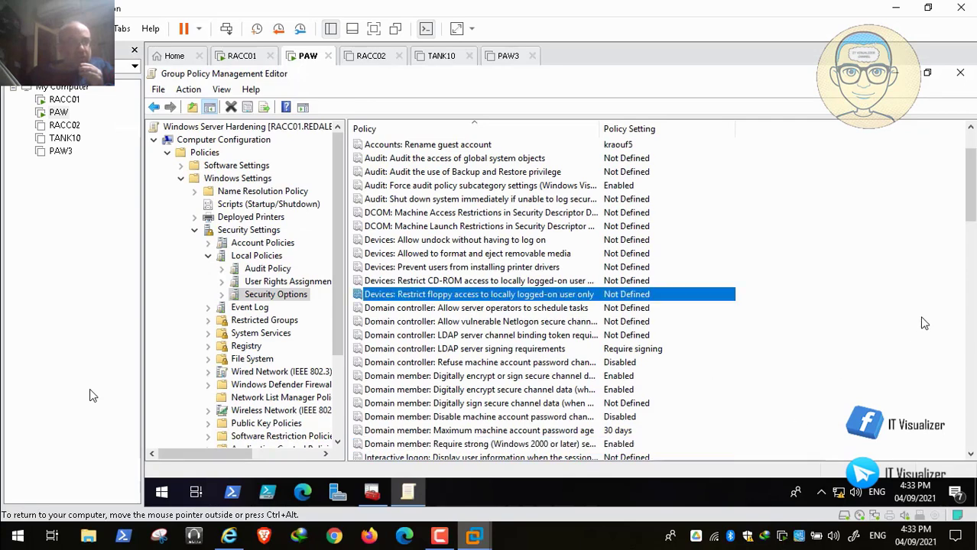
pyautogui.scroll(-2, 971, 452)
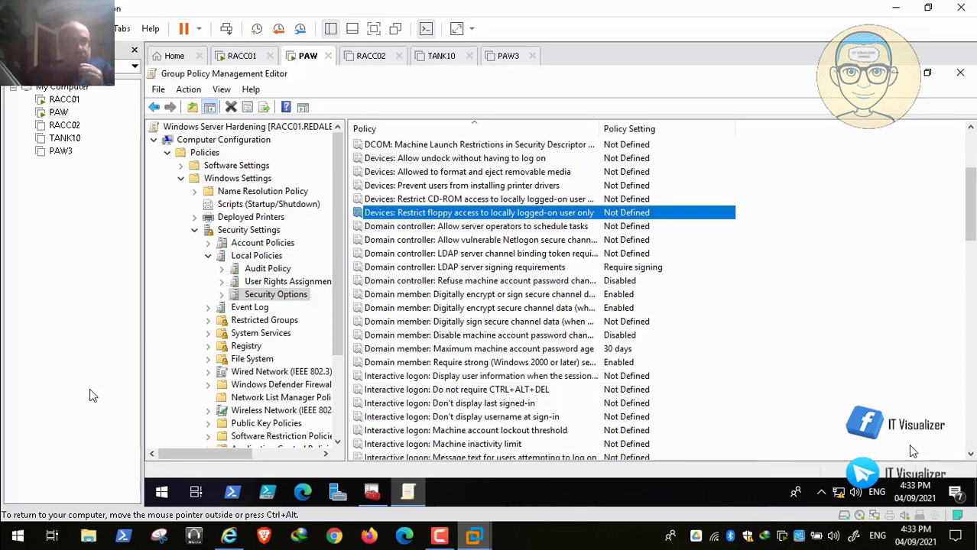
pyautogui.scroll(-3, 972, 456)
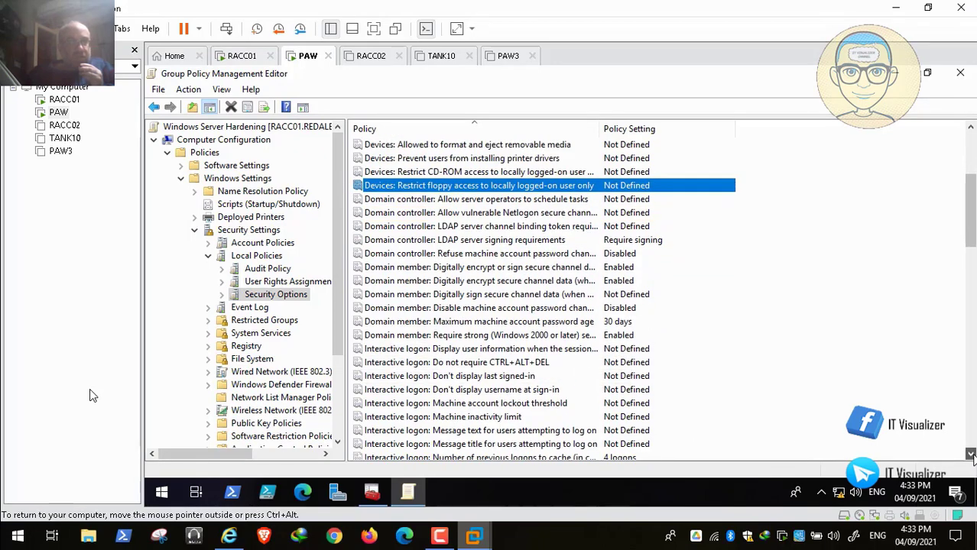
pyautogui.click(971, 454)
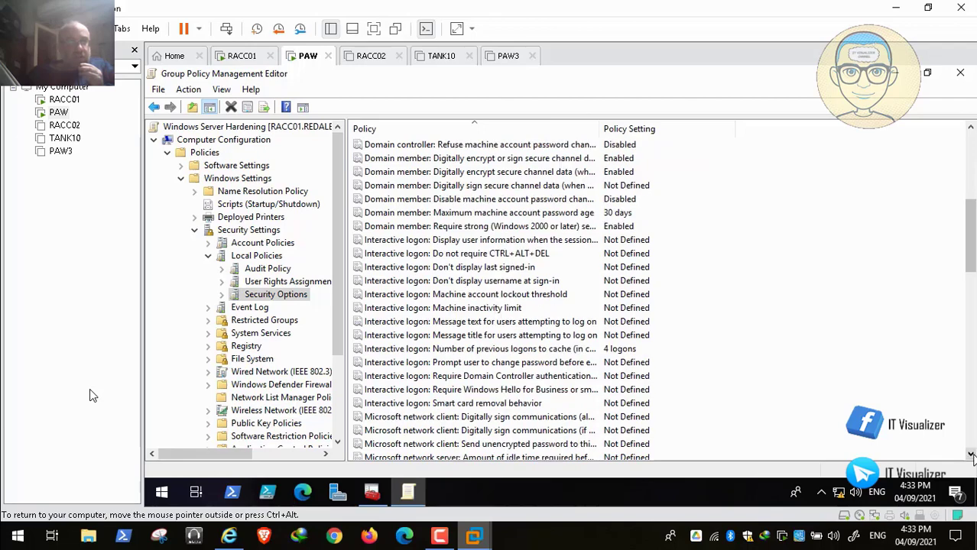
pyautogui.moveTo(229, 538)
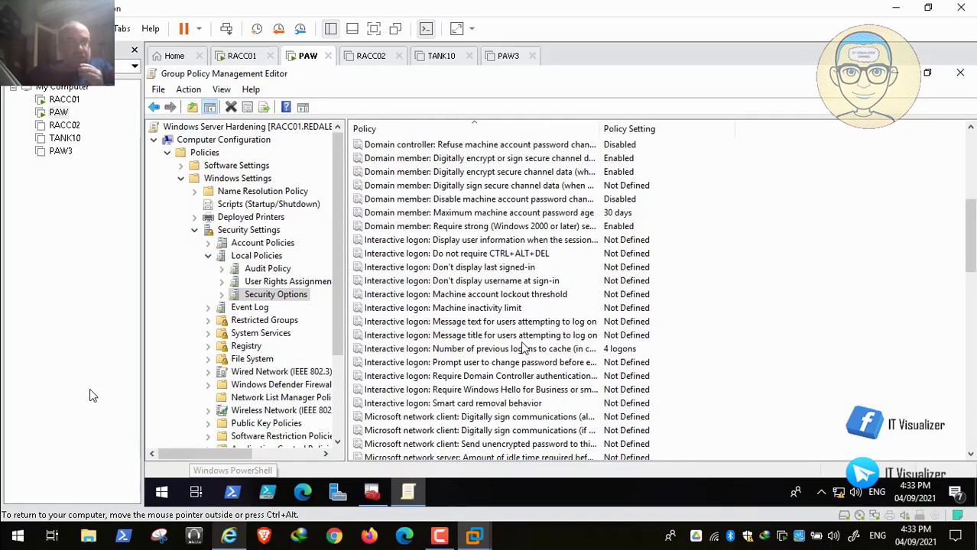
pyautogui.doubleClick(512, 309)
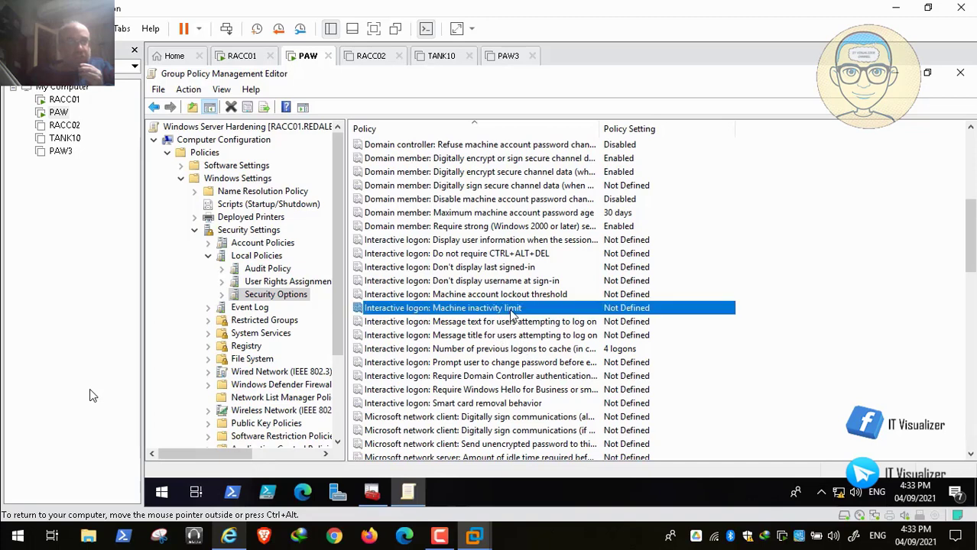
pyautogui.click(444, 177)
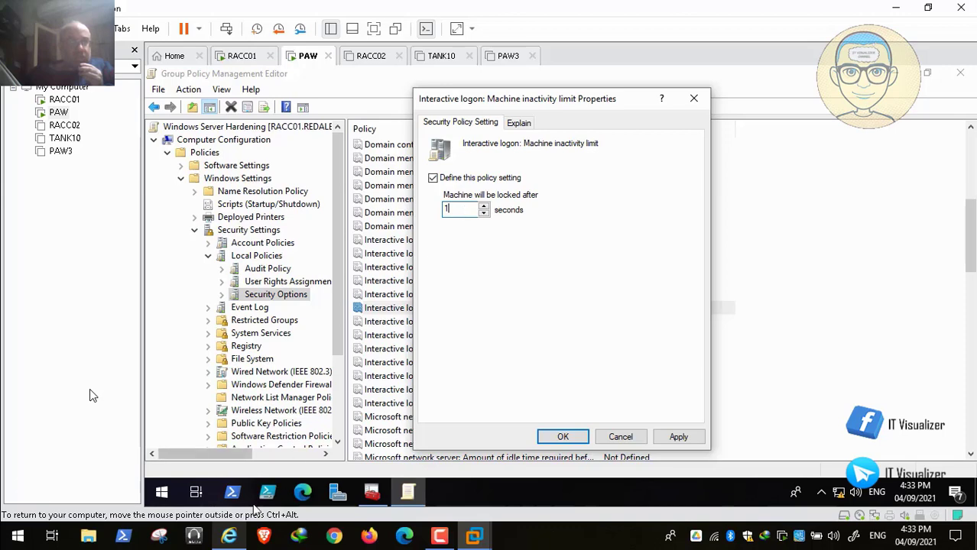
pyautogui.click(230, 538)
pyautogui.click(230, 538)
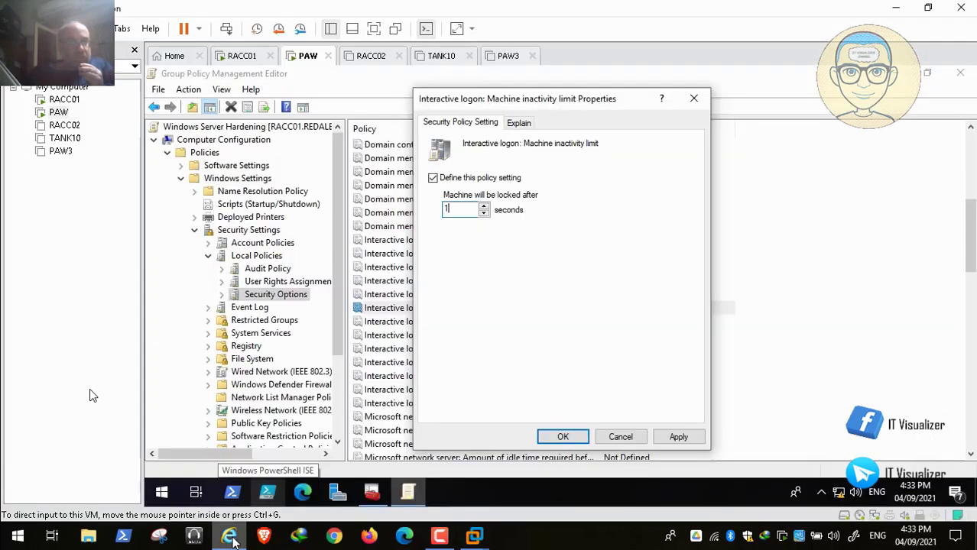
pyautogui.write('900')
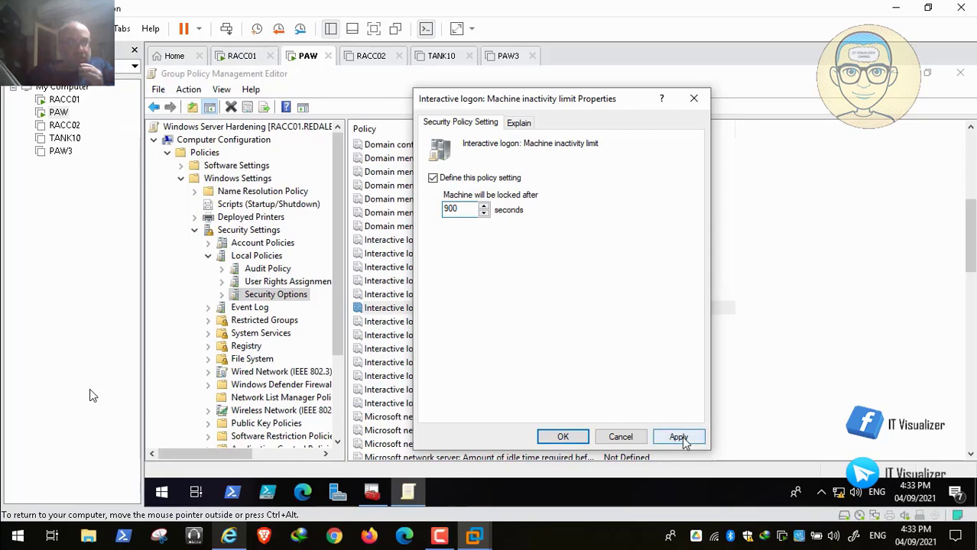
pyautogui.click(678, 437)
pyautogui.click(565, 438)
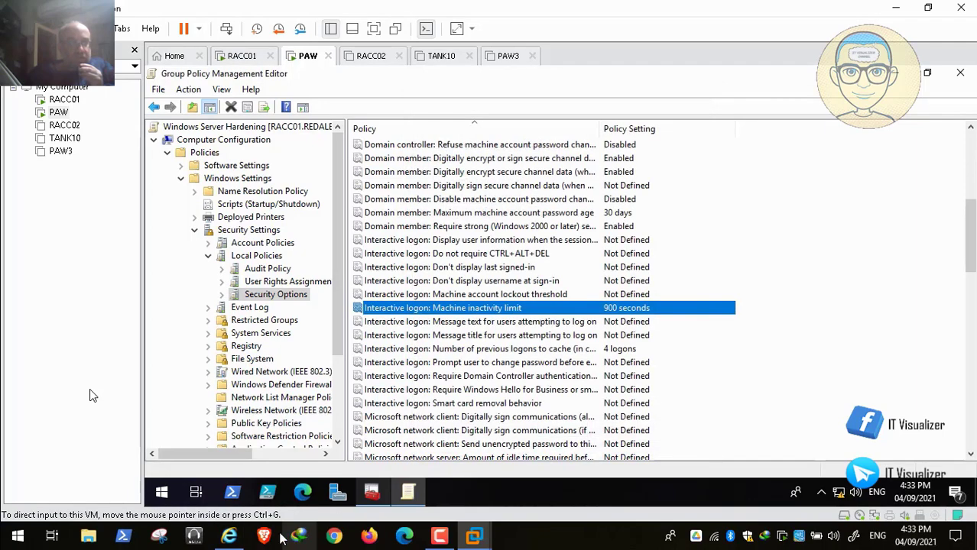
# - Recheck rule WN19-SO-000120 in the STIG document and read on to rule WN19-SO-000130 on the legal notice before console logon
pyautogui.click(231, 537)
pyautogui.scroll(4, 428, 300)
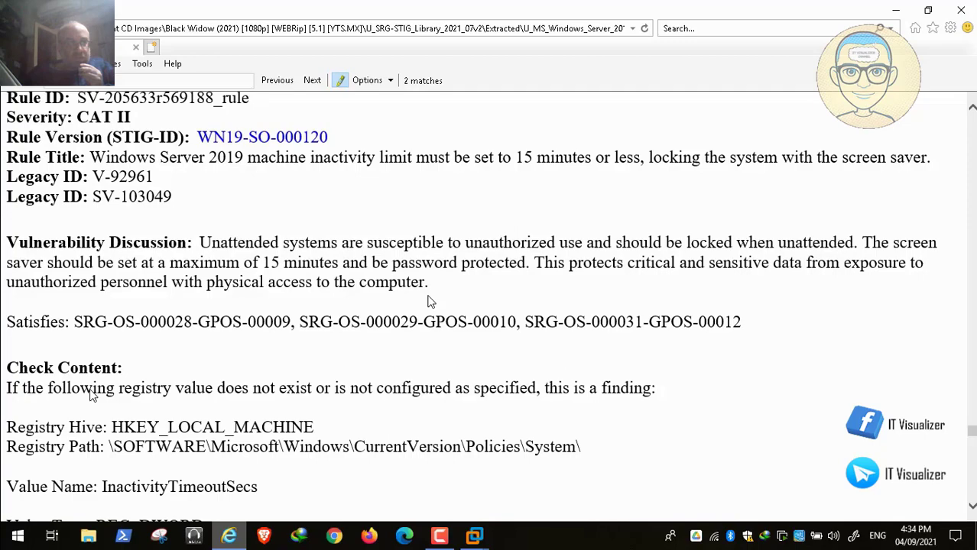
pyautogui.scroll(-12, 428, 300)
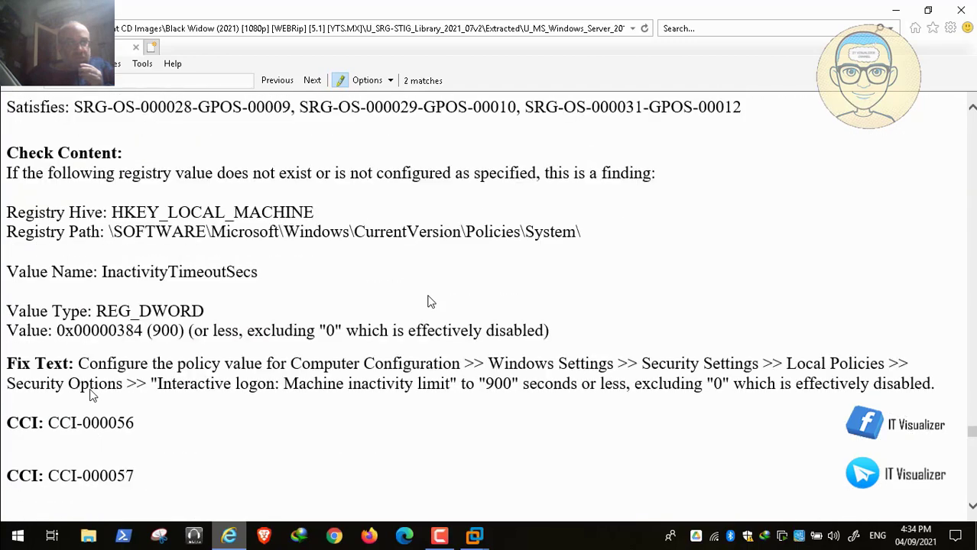
pyautogui.scroll(-1, 428, 301)
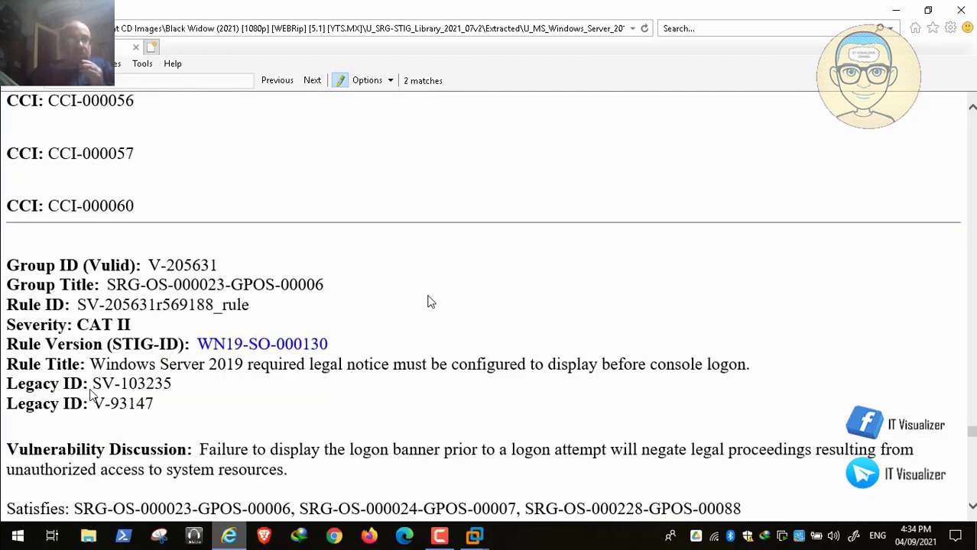
# - Read the LegalNoticeText banner wording required by rule WN19-SO-000130 and resume the paused video
pyautogui.scroll(-3, 428, 301)
pyautogui.scroll(-8, 428, 301)
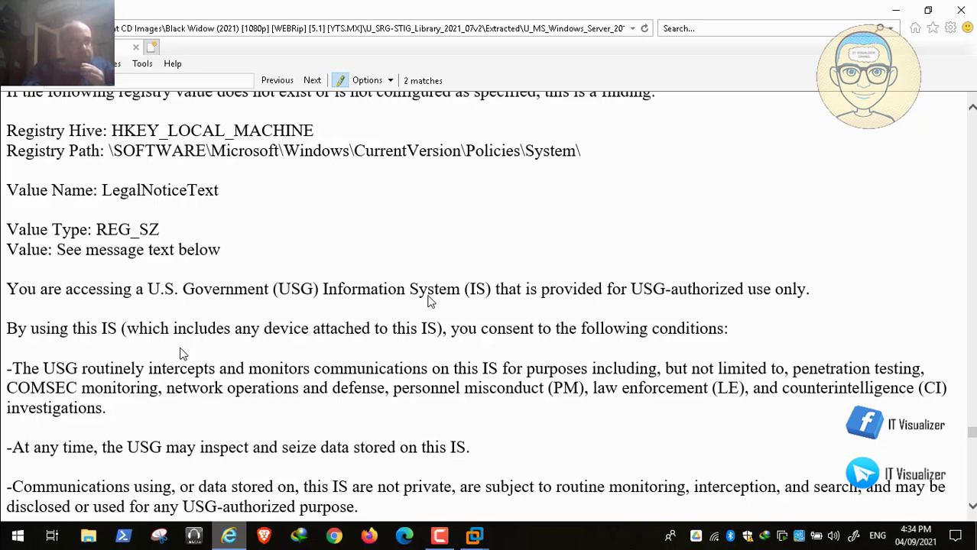
pyautogui.press('space')
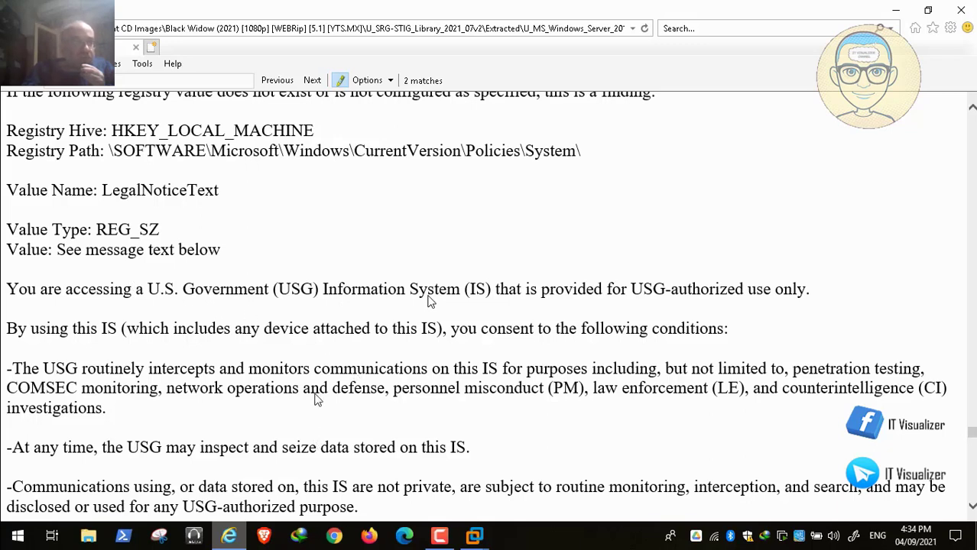
pyautogui.click(11, 526)
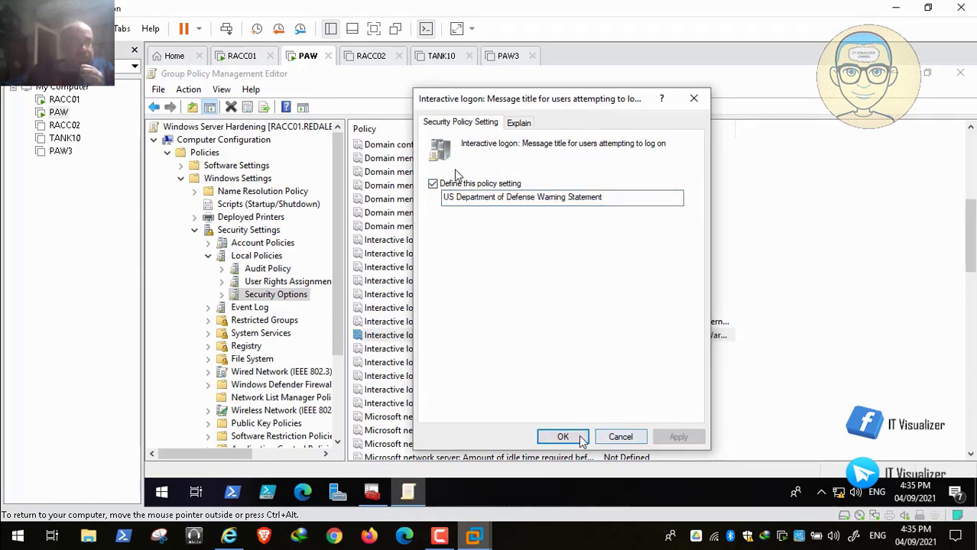
# - Pause the video to check the screen recorder, and resume it to read rule WN19-SO-000150 on smart card removal
pyautogui.doubleClick(350, 217)
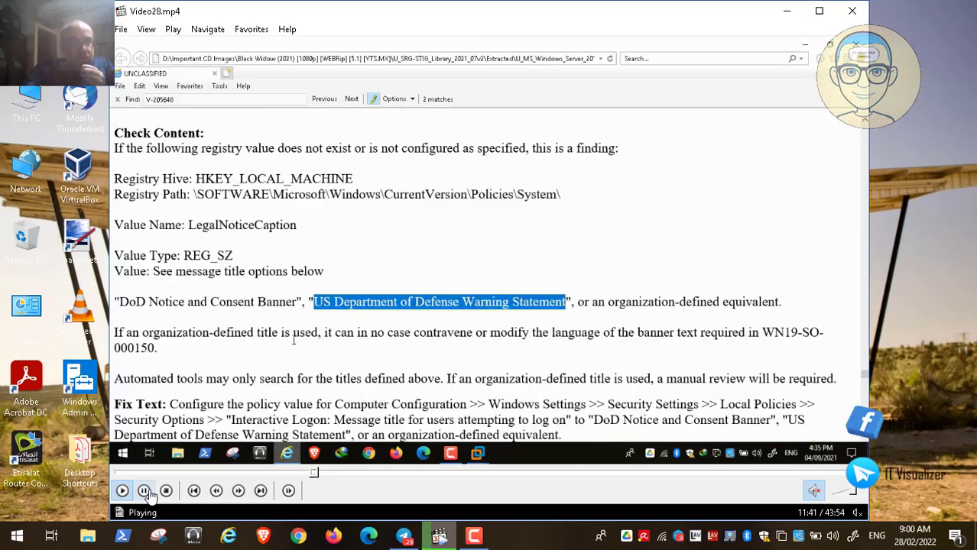
pyautogui.click(145, 491)
pyautogui.click(474, 538)
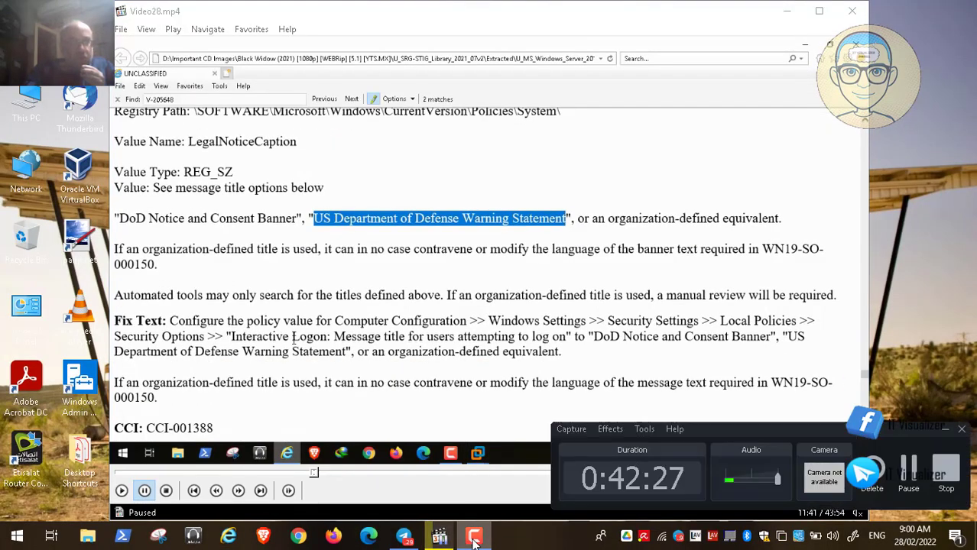
pyautogui.click(944, 430)
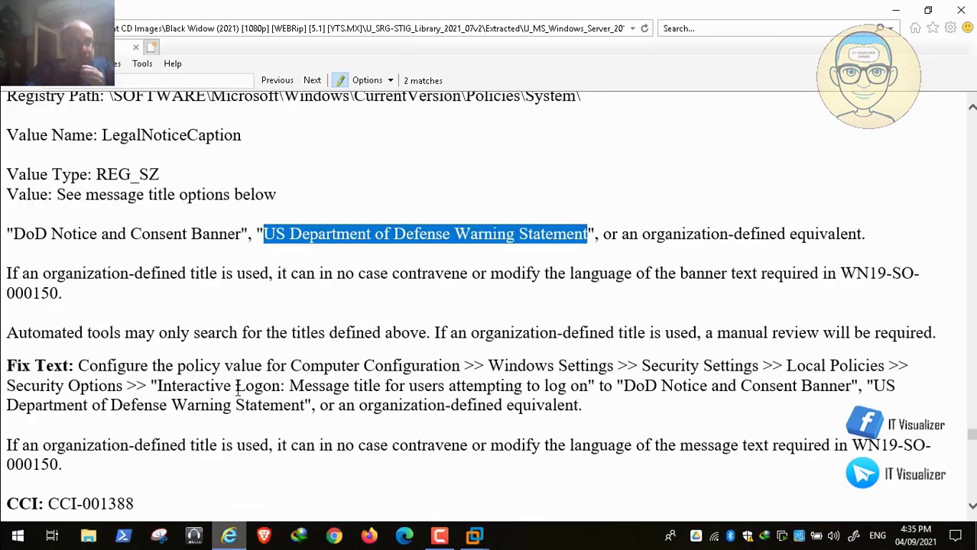
pyautogui.click(13, 521)
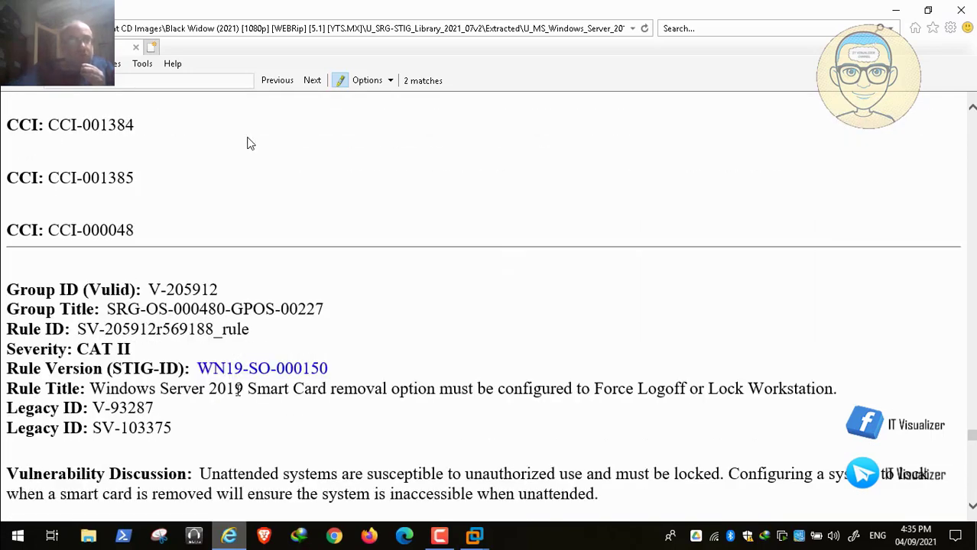
pyautogui.moveTo(84, 522)
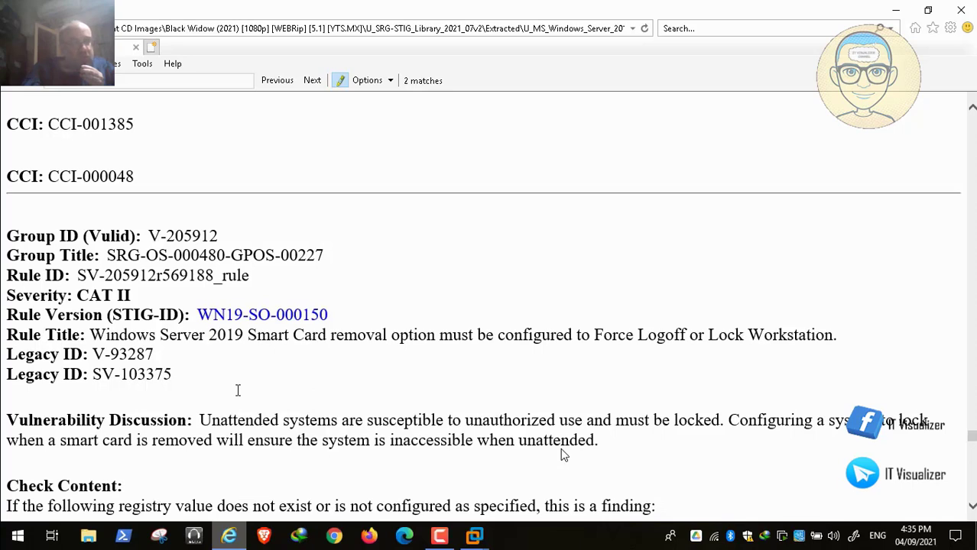
# - Switch to the Brave browser and search Google for "smart cards windows"
pyautogui.doubleClick(403, 295)
pyautogui.click(263, 535)
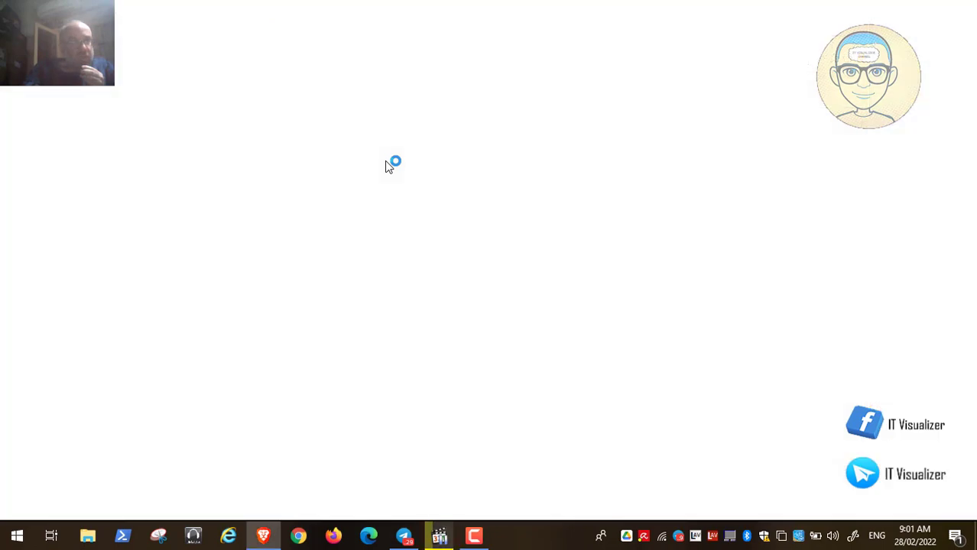
pyautogui.click(276, 34)
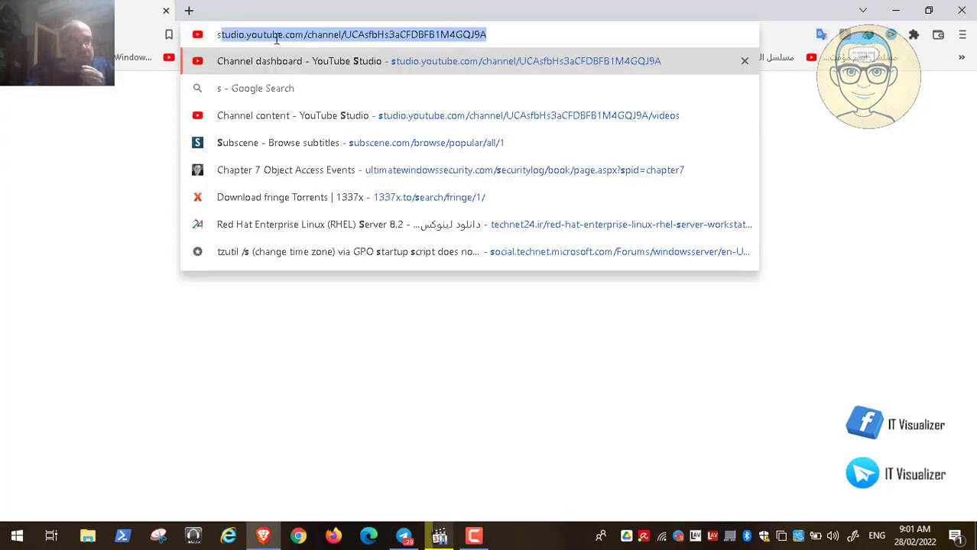
pyautogui.write('smart')
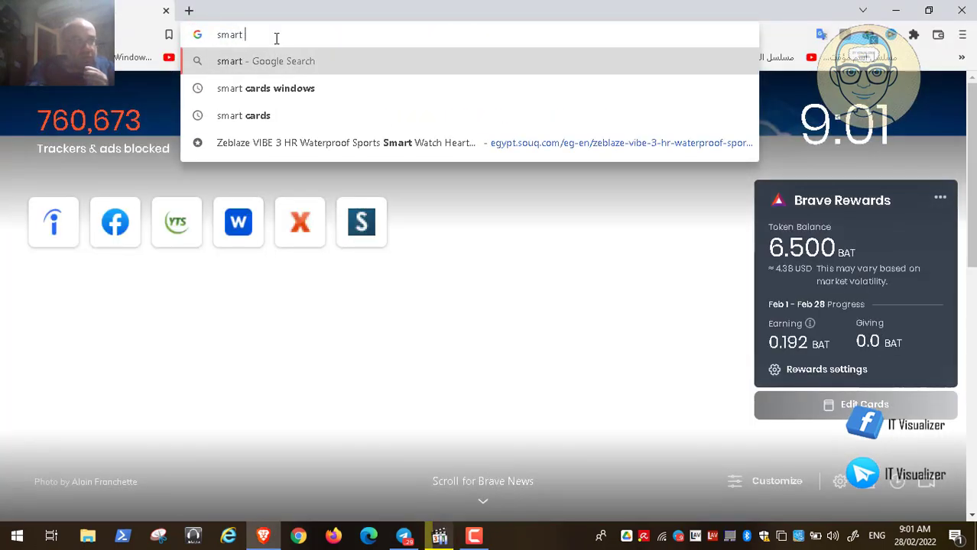
pyautogui.write(' card')
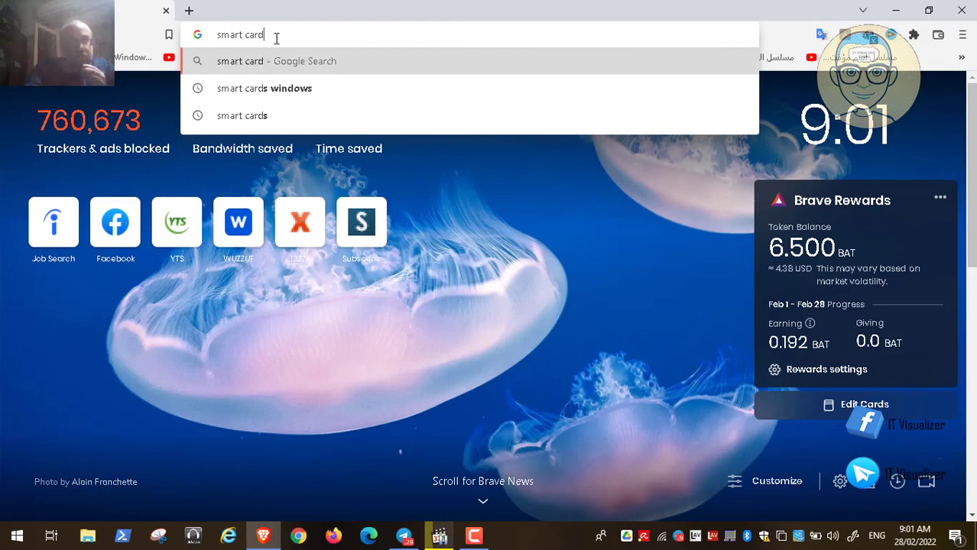
pyautogui.press('Down')
pyautogui.press('Down')
pyautogui.press('Up')
pyautogui.press('Return')
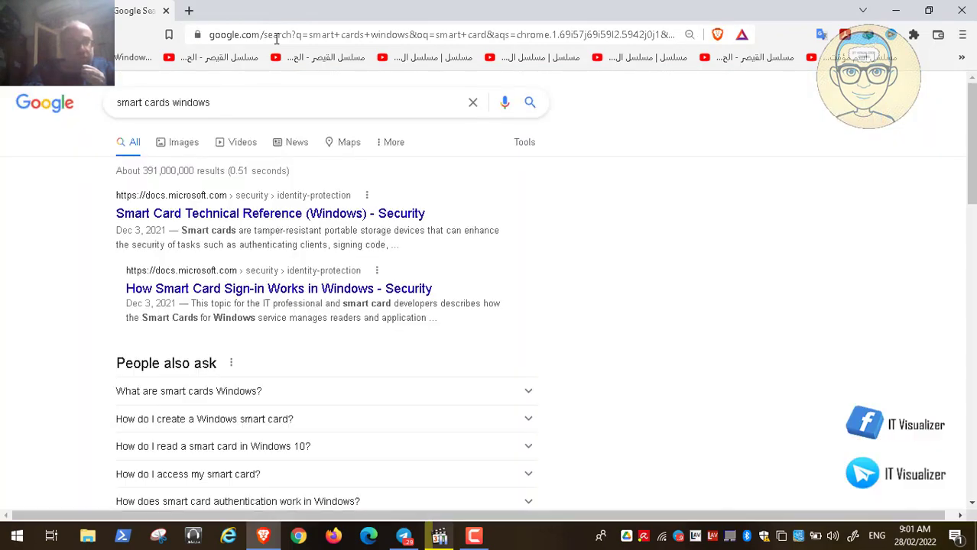
# - Refine the Google search to "what is smart cards windows" and read the definition of smart cards
pyautogui.click(119, 105)
pyautogui.write('Tha')
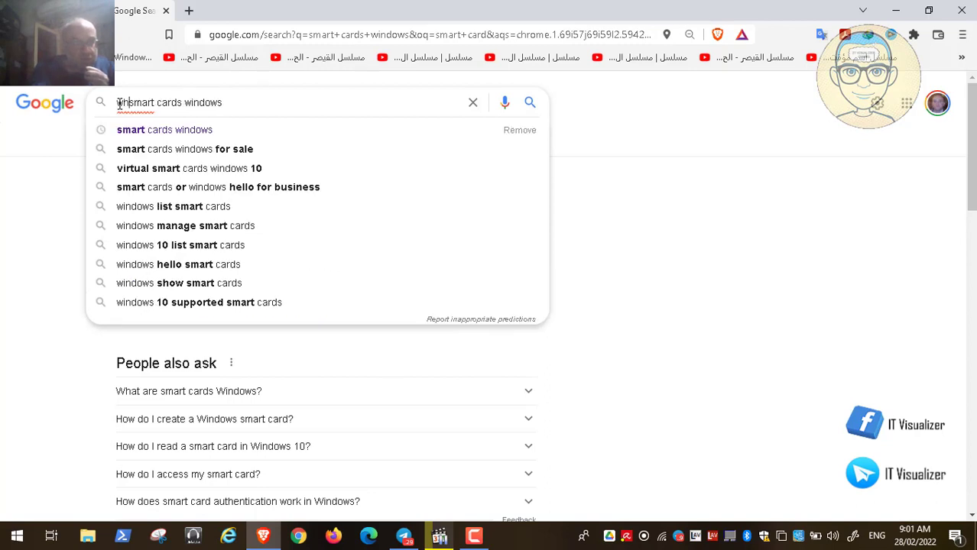
pyautogui.write('t ')
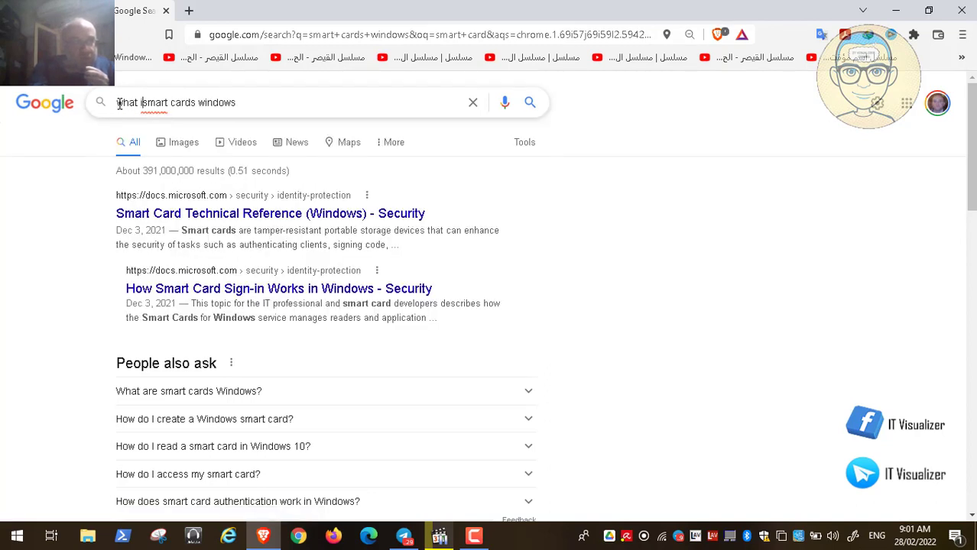
pyautogui.write('is')
pyautogui.press('Return')
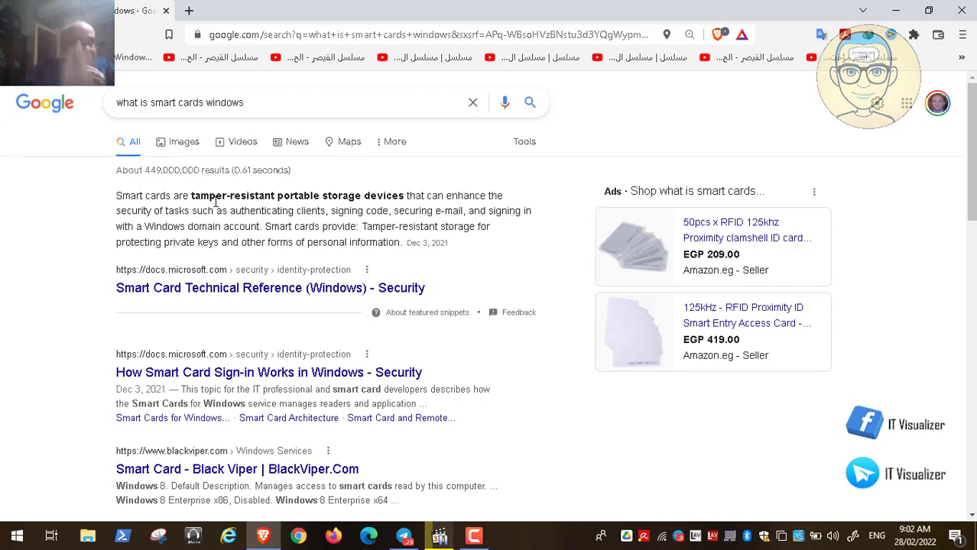
# - Examine image results of Windows smart card logon and the smart card device prompt, and close the search tab
pyautogui.click(180, 142)
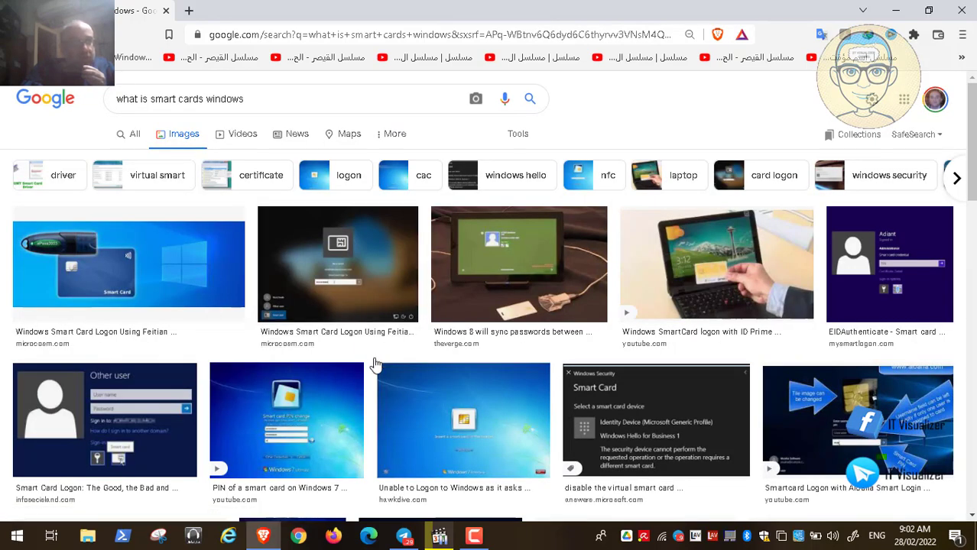
pyautogui.click(155, 269)
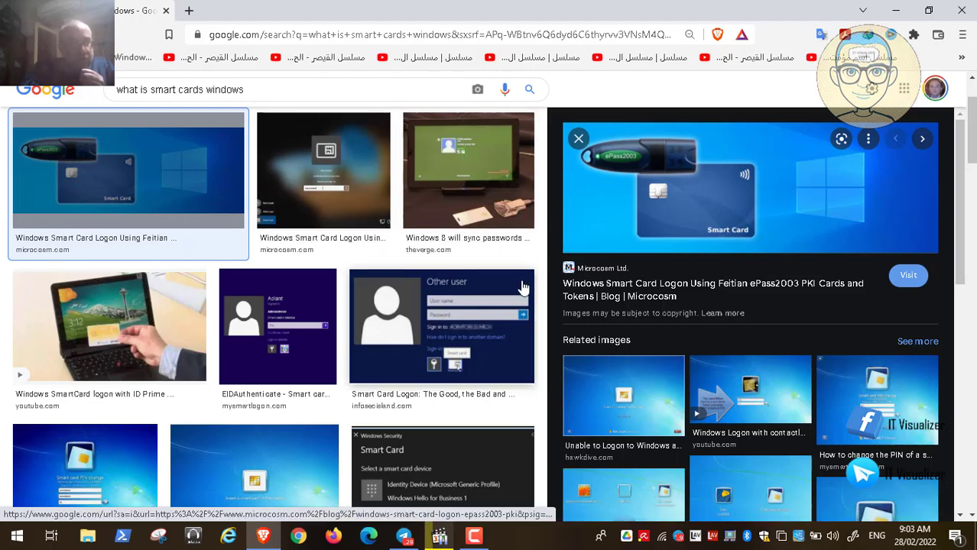
pyautogui.click(465, 467)
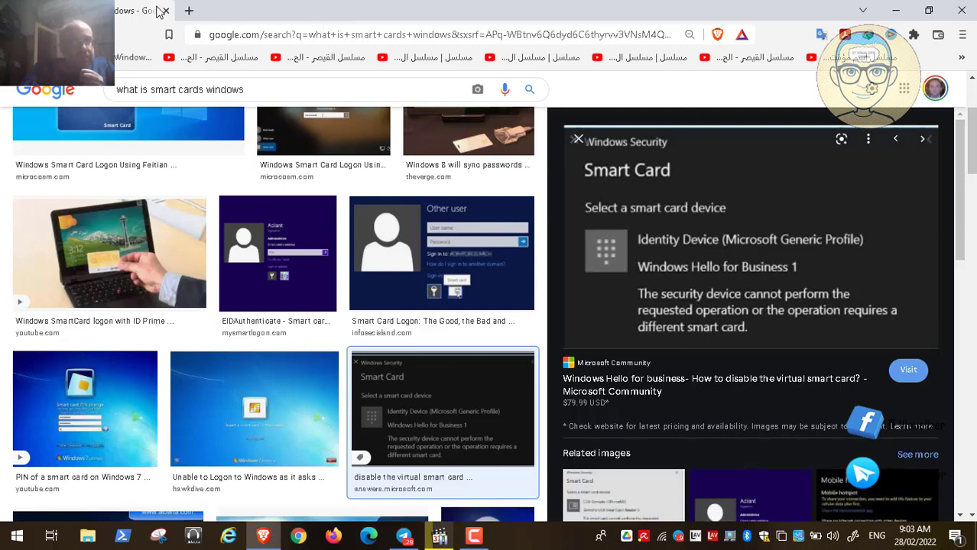
pyautogui.click(166, 11)
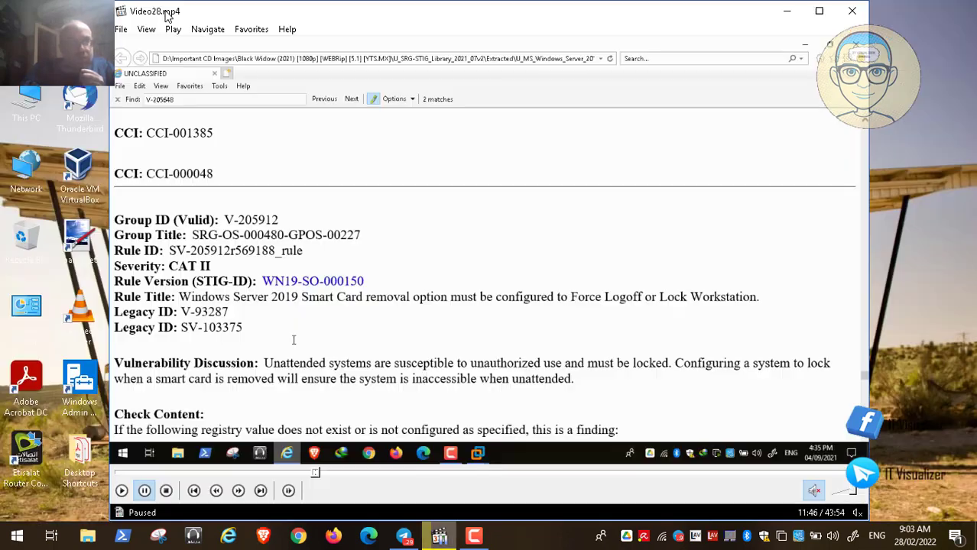
# - Return to the full-screen video and read the check content and fix text of rule WN19-SO-000150
pyautogui.doubleClick(365, 335)
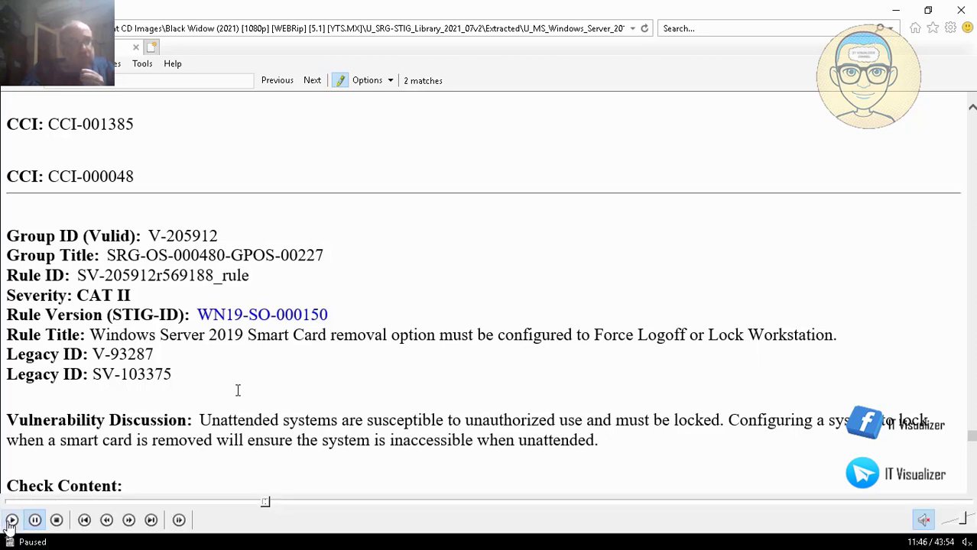
pyautogui.click(10, 528)
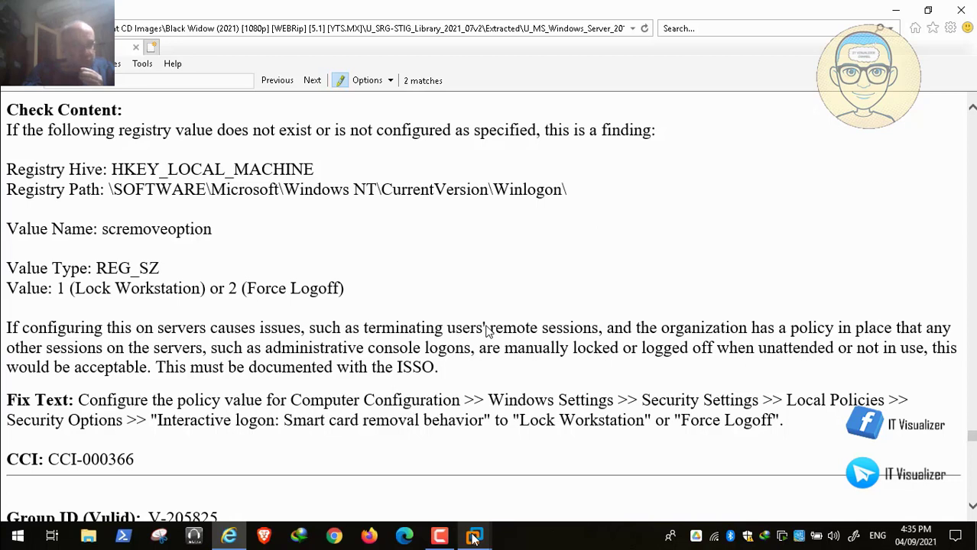
pyautogui.moveTo(239, 502)
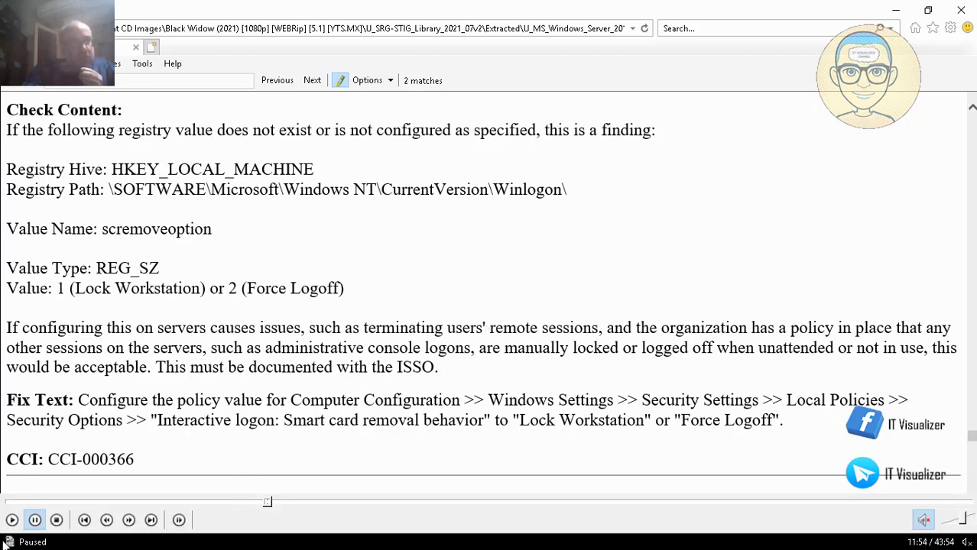
# - Define the "Interactive logon: Smart card removal behavior" policy as Lock Workstation, checking it against the STIG document, and apply it
pyautogui.click(14, 520)
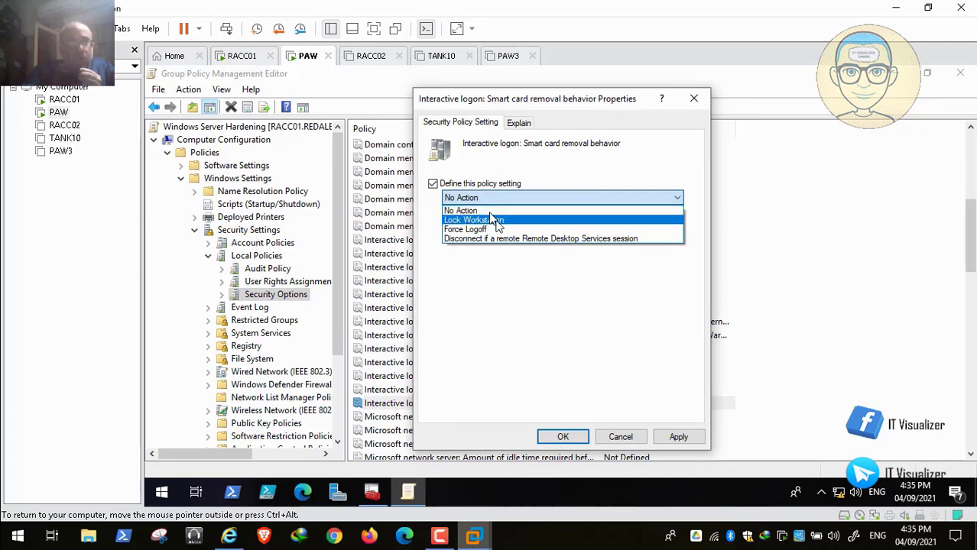
pyautogui.click(493, 220)
pyautogui.click(228, 539)
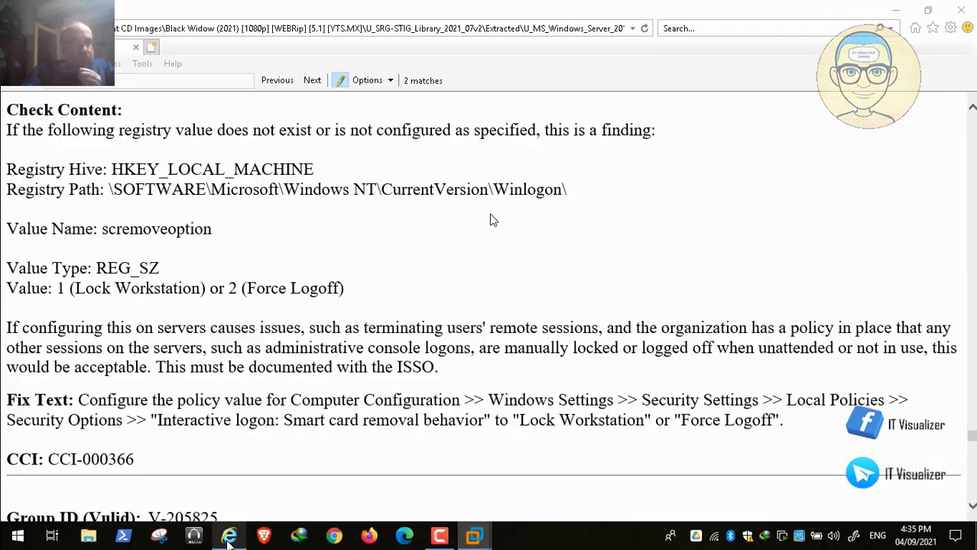
pyautogui.click(228, 539)
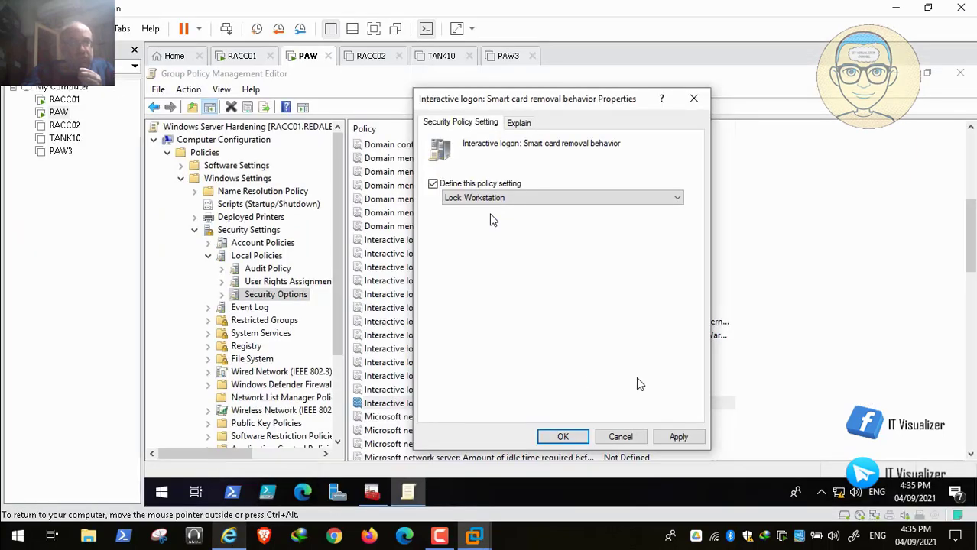
pyautogui.click(674, 437)
pyautogui.click(562, 437)
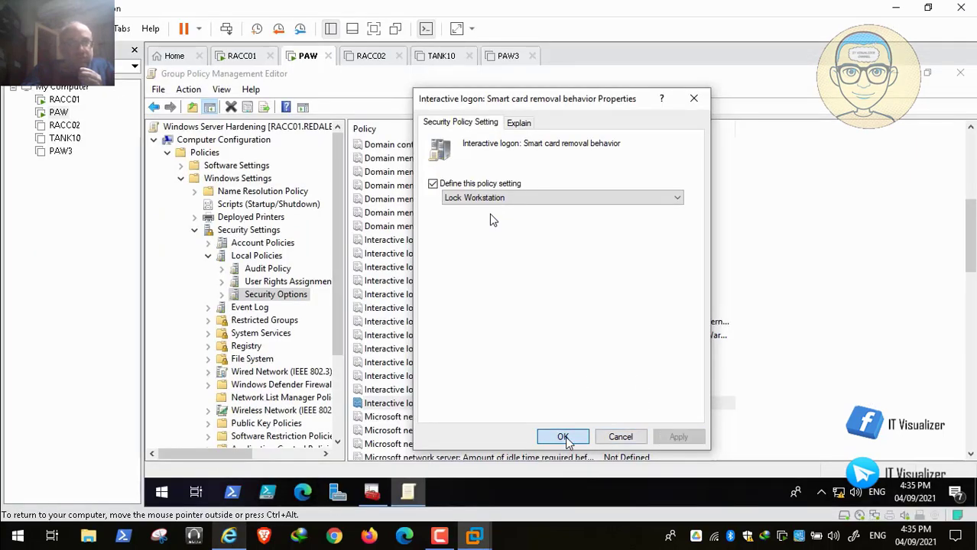
# - Return to the STIG document and read rule WN19-SO-000160 on digitally signing Microsoft network client communications
pyautogui.click(227, 539)
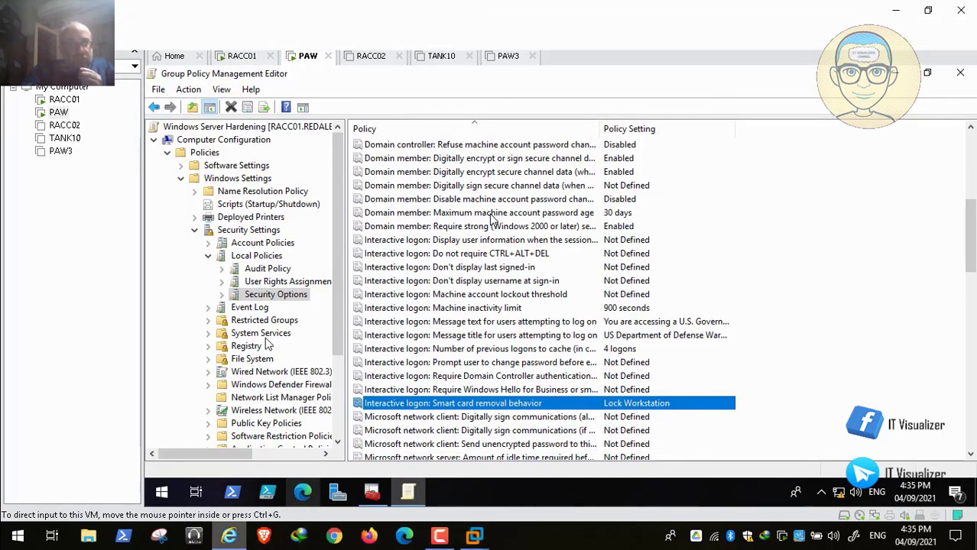
pyautogui.scroll(-5, 493, 220)
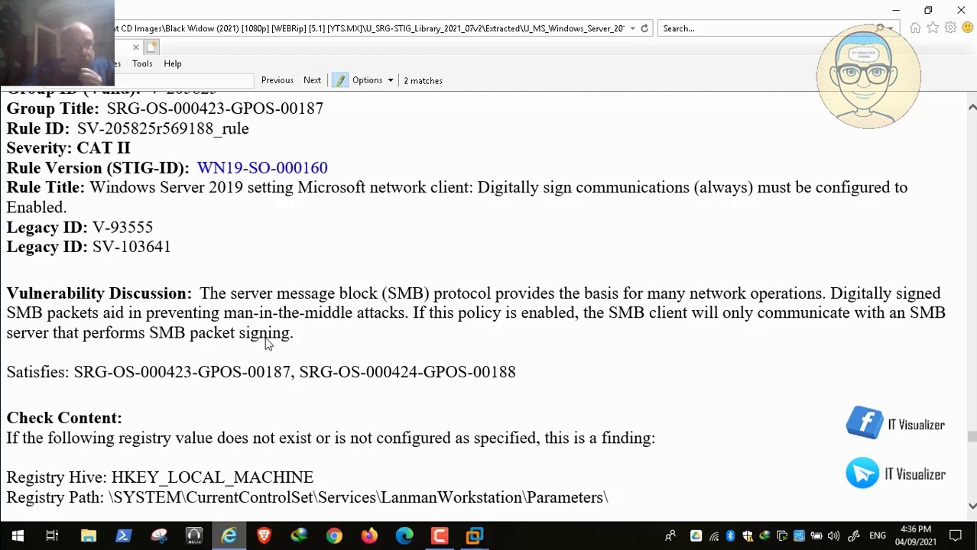
pyautogui.moveTo(10, 533)
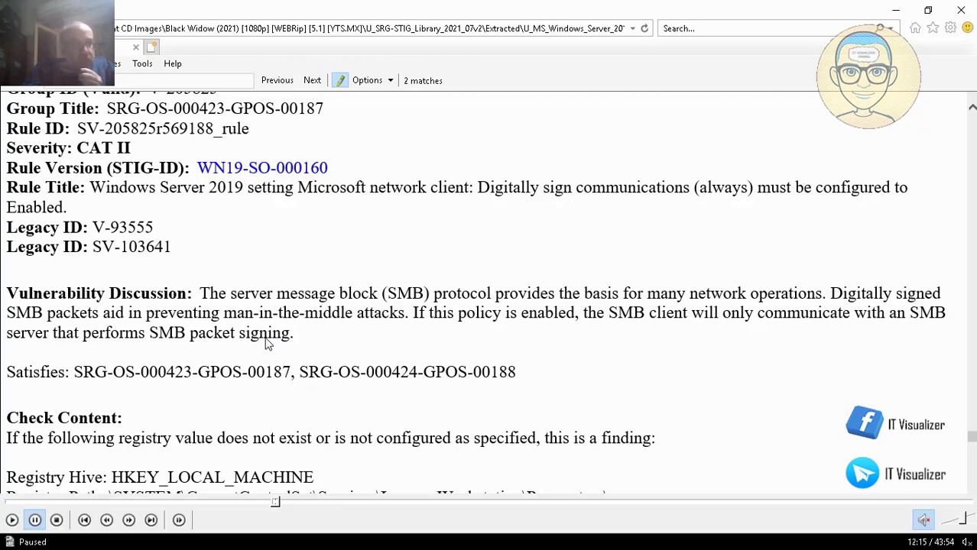
pyautogui.click(12, 520)
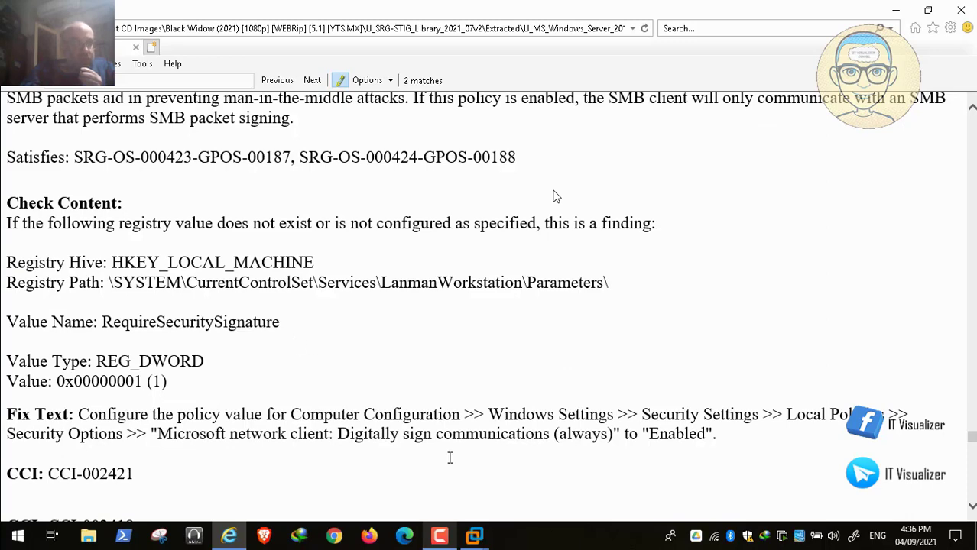
# - Define the "Microsoft network client: Digitally sign communications (always)" policy as Enabled in the PAW virtual machine, checking it against the STIG document, and apply it
pyautogui.moveTo(475, 537)
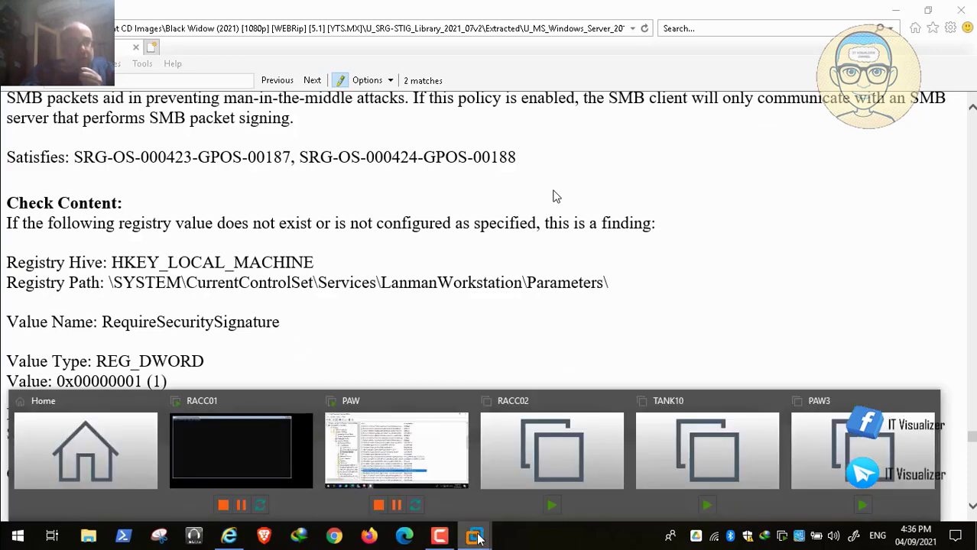
pyautogui.click(426, 459)
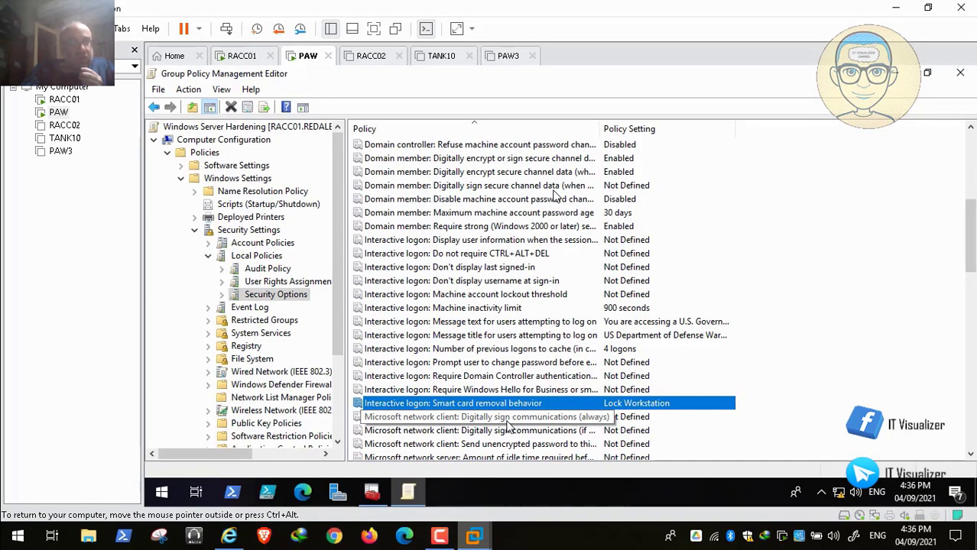
pyautogui.doubleClick(507, 420)
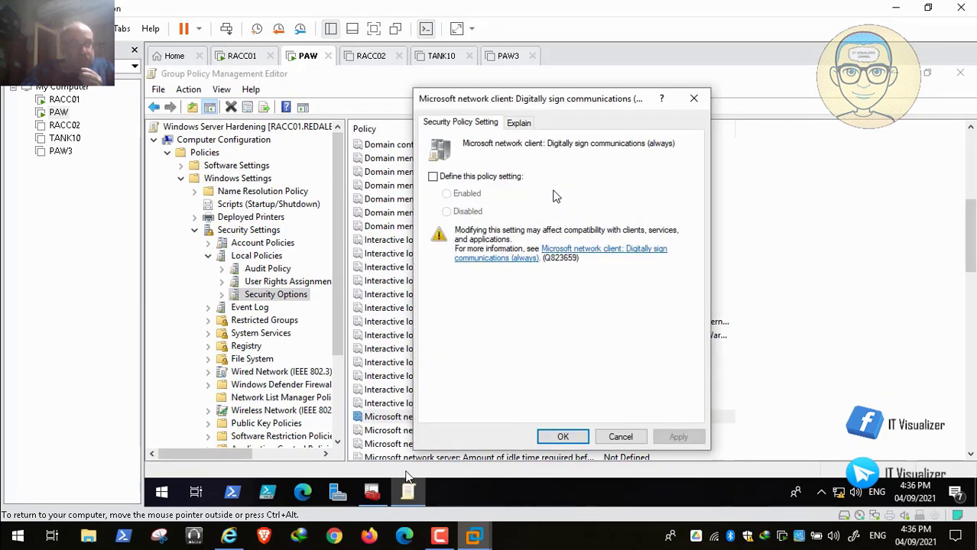
pyautogui.click(238, 538)
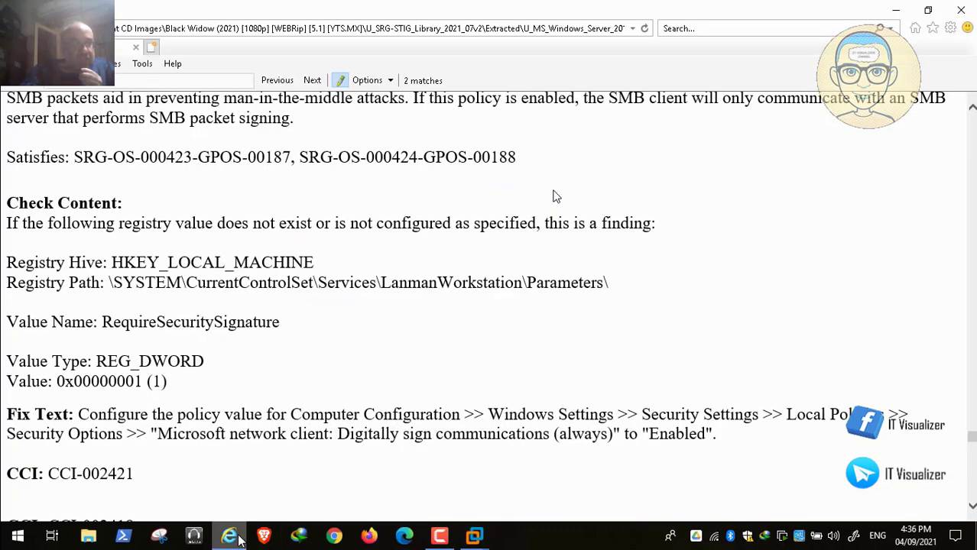
pyautogui.click(238, 538)
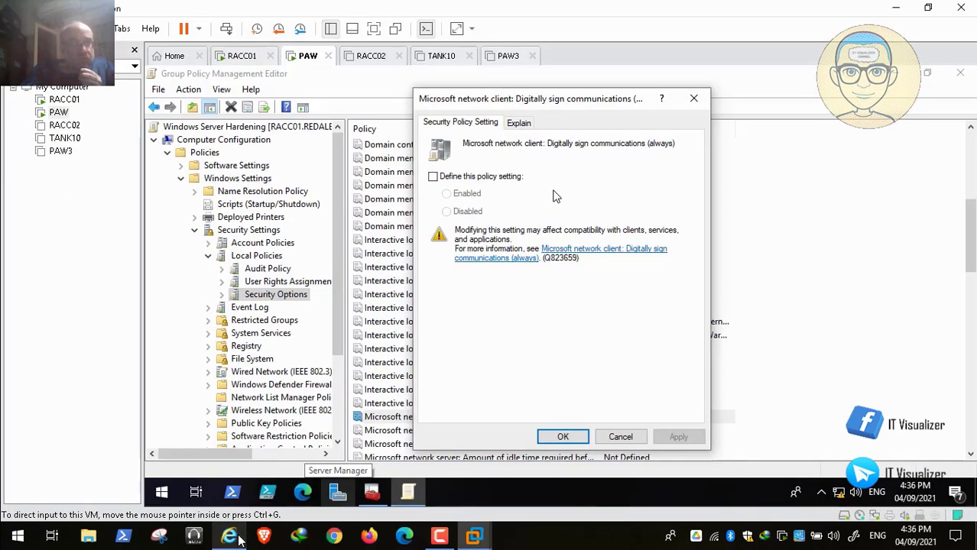
pyautogui.click(433, 177)
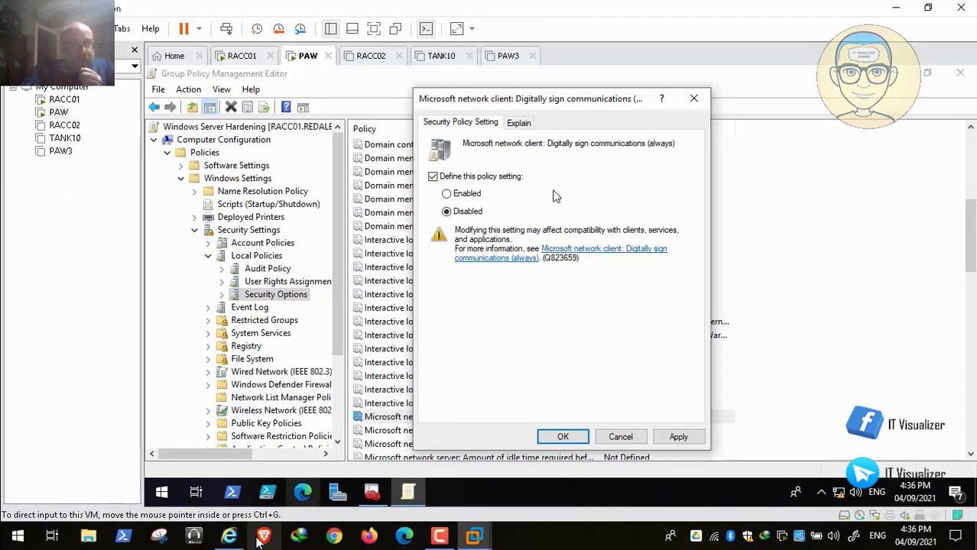
pyautogui.click(229, 537)
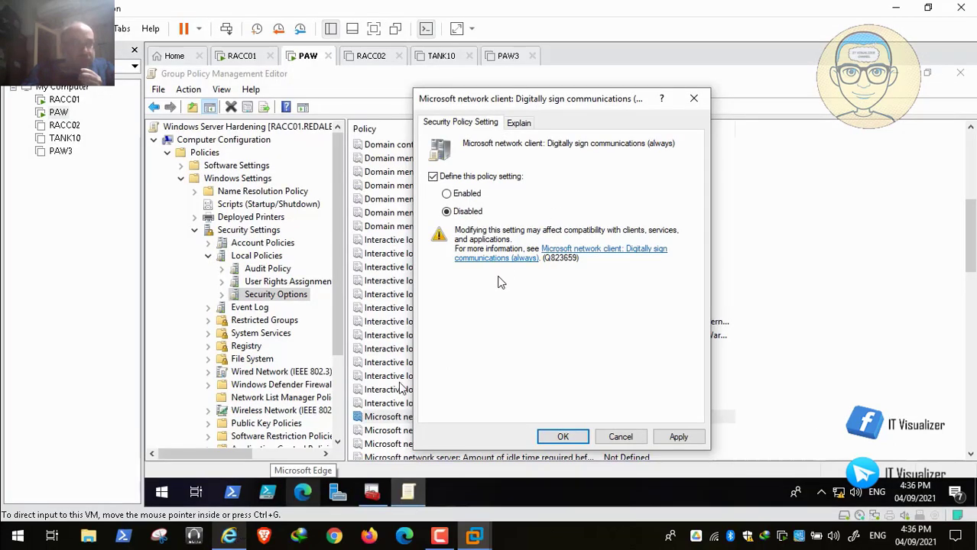
pyautogui.moveTo(39, 544)
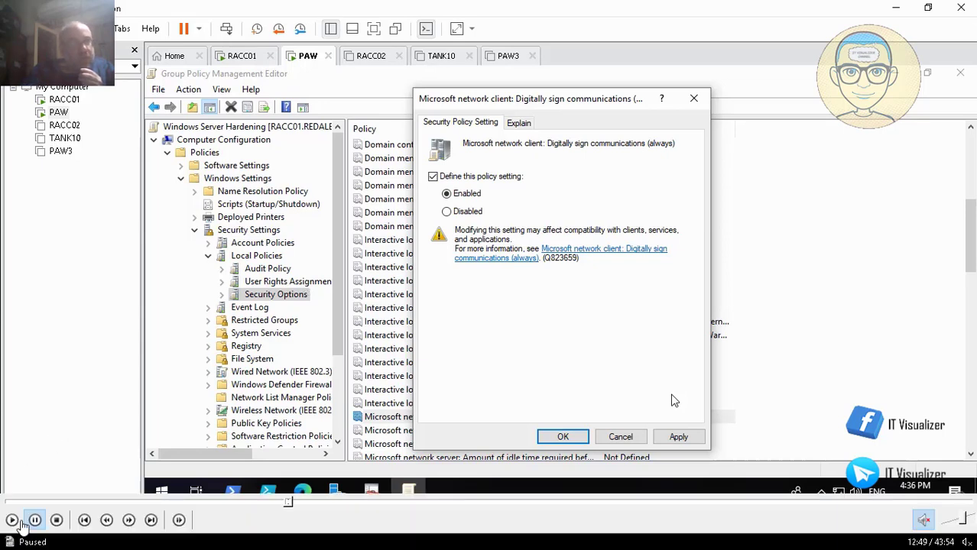
pyautogui.click(678, 437)
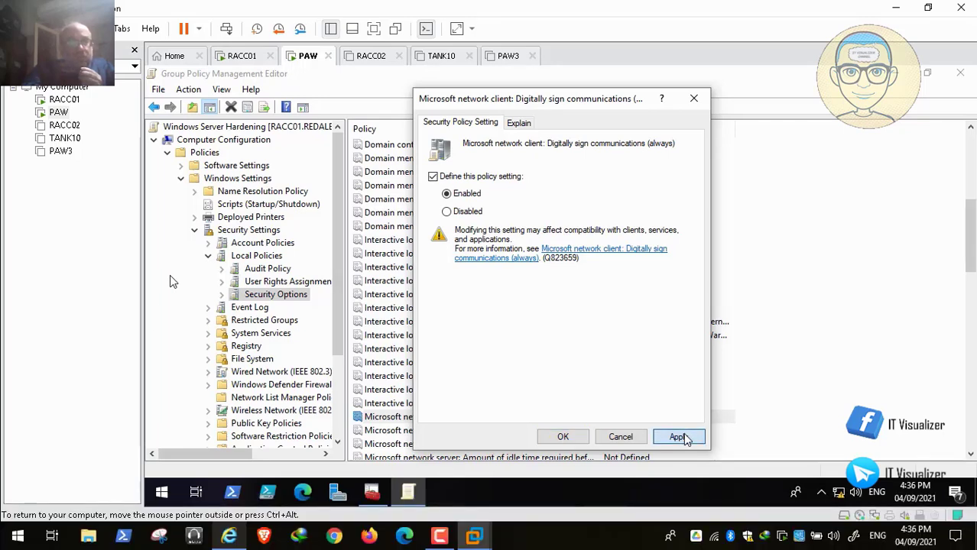
pyautogui.click(565, 436)
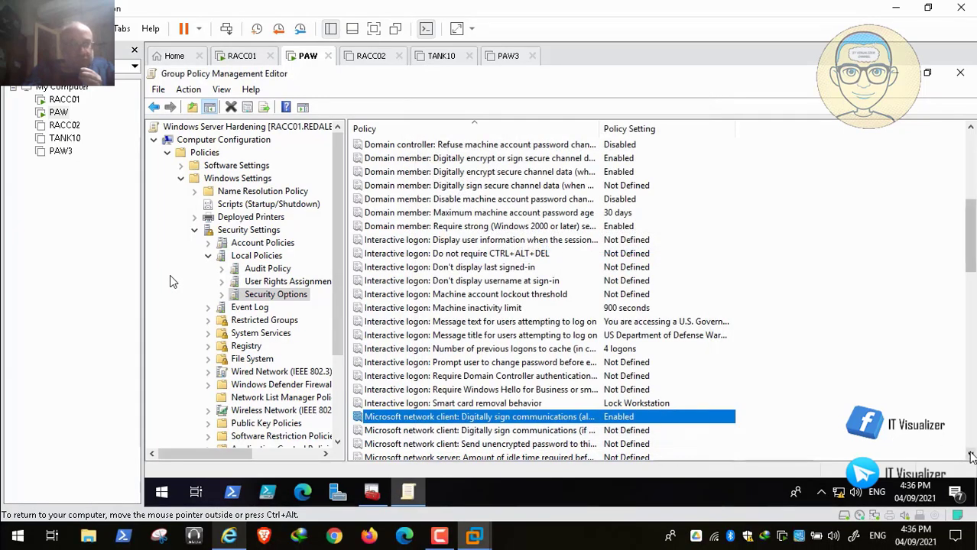
# - Return to the STIG document and read rule WN19-SO-000170 on digitally signing Microsoft network client communications if the server agrees
pyautogui.scroll(-3, 492, 439)
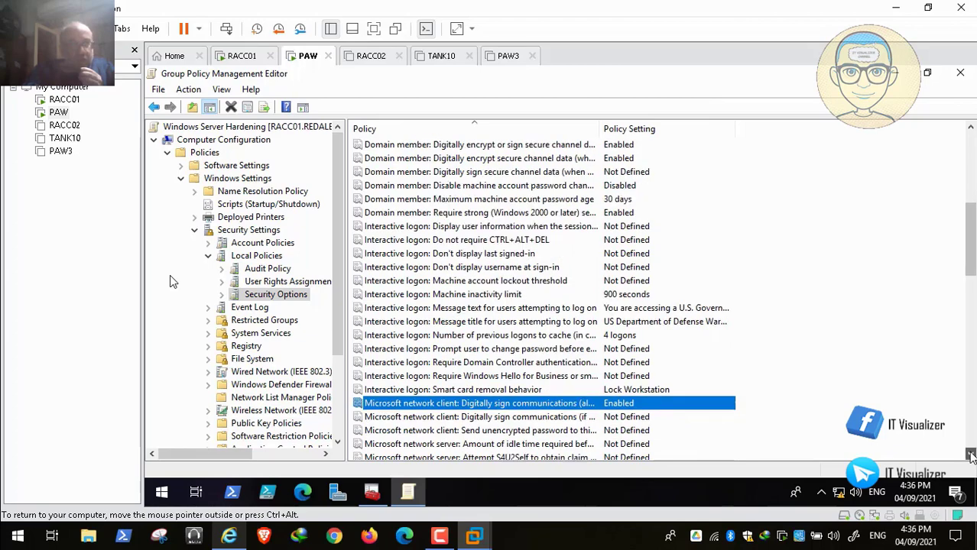
pyautogui.click(229, 536)
pyautogui.scroll(-5, 342, 350)
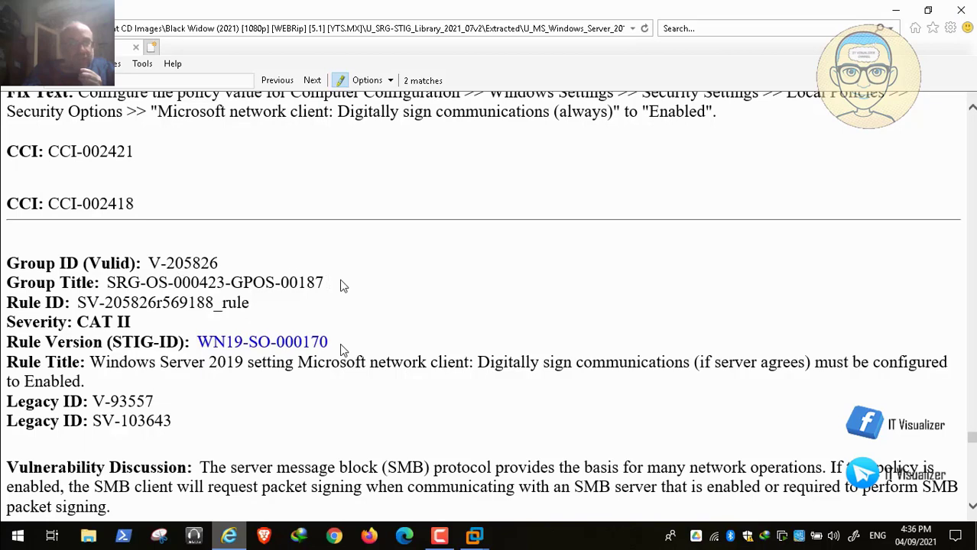
pyautogui.moveTo(35, 520)
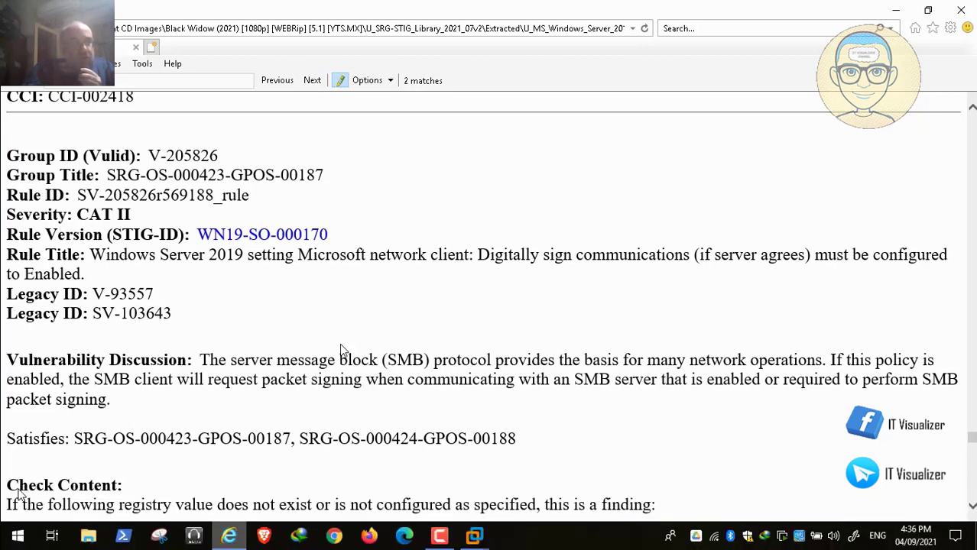
pyautogui.click(12, 520)
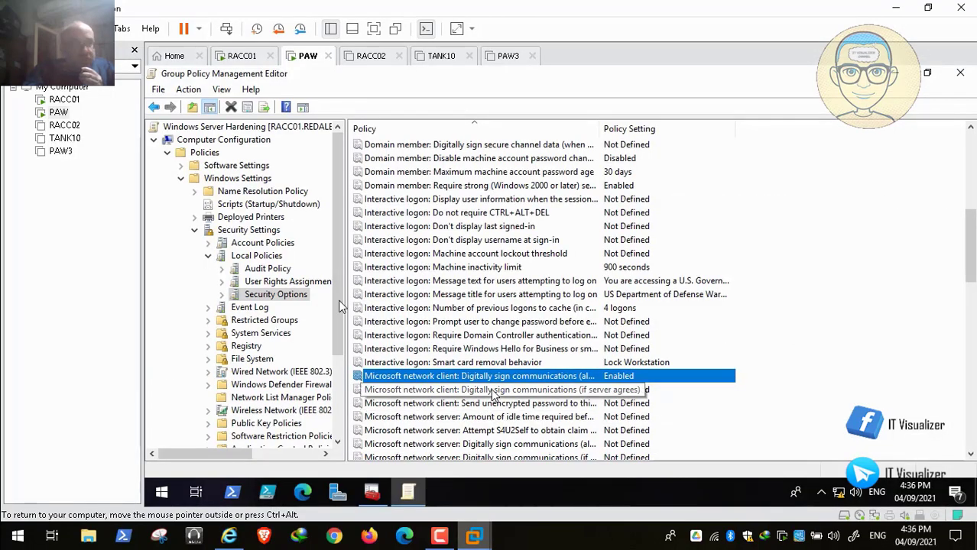
# - Leave the full-screen video, pause it, and open the Local Group Policy Editor (gpedit.msc) in a maximized window
pyautogui.press('Escape')
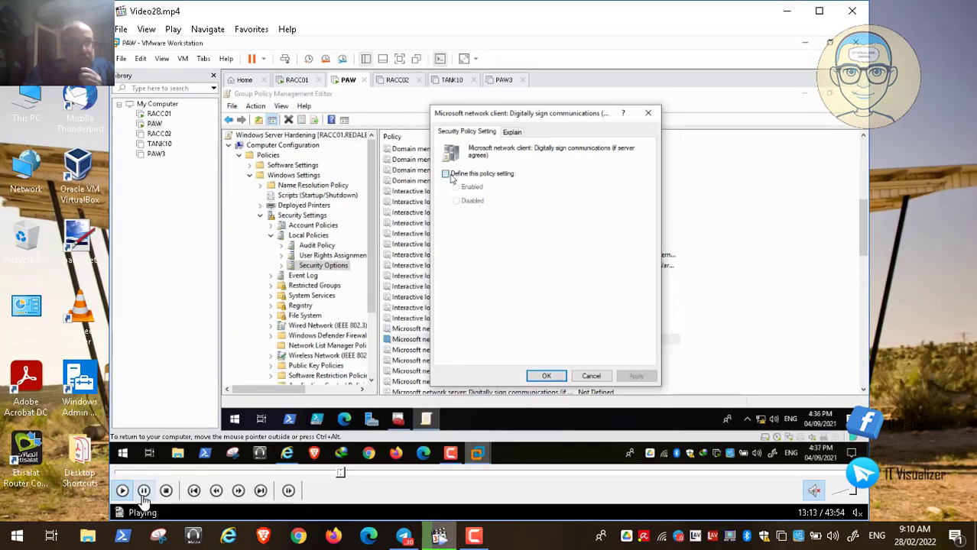
pyautogui.click(143, 490)
pyautogui.click(20, 538)
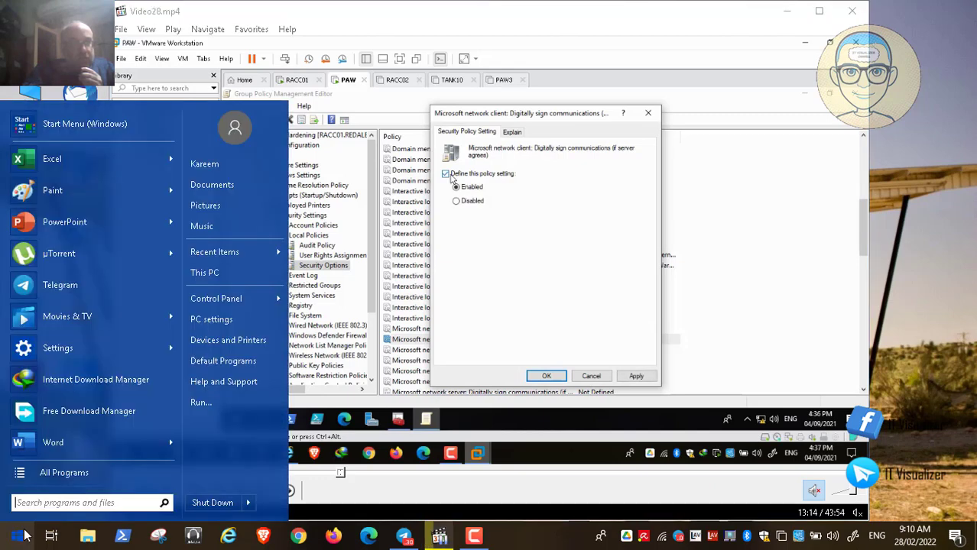
pyautogui.click(197, 399)
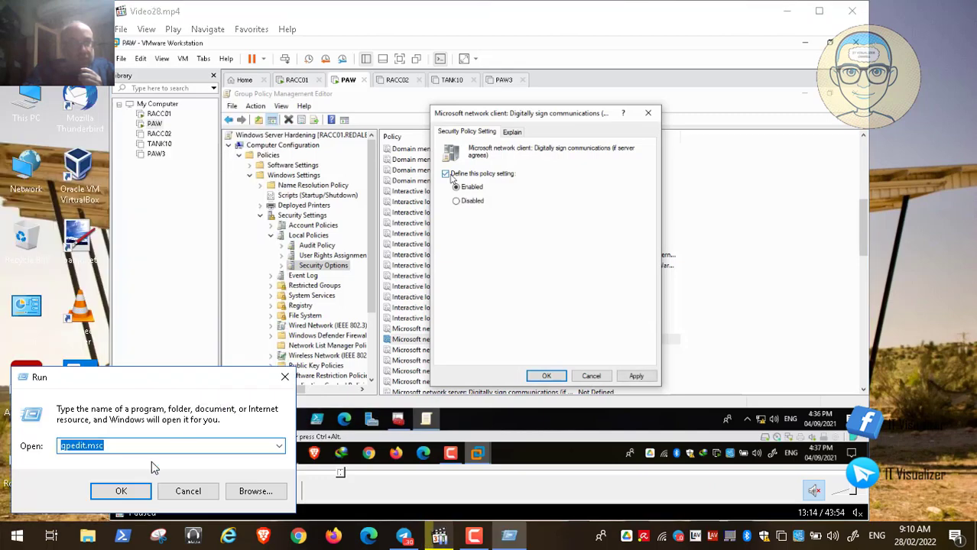
pyautogui.click(138, 490)
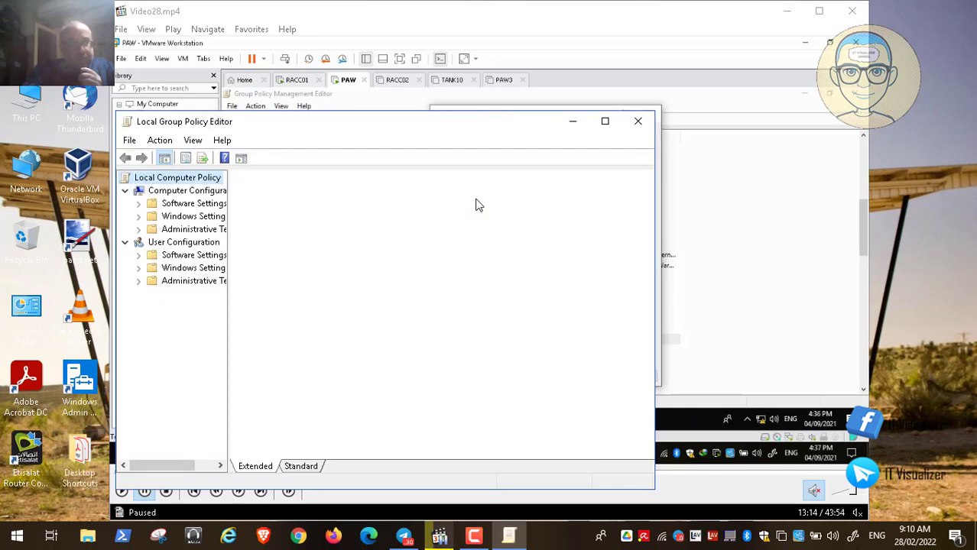
pyautogui.click(606, 123)
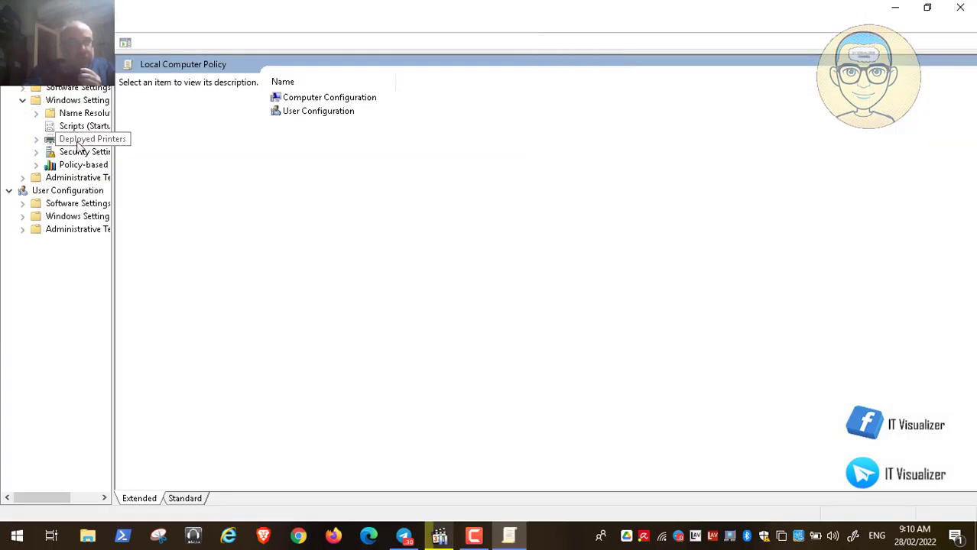
# - Open the Security Options under Local Policies in the computer's Windows security settings
pyautogui.click(55, 152)
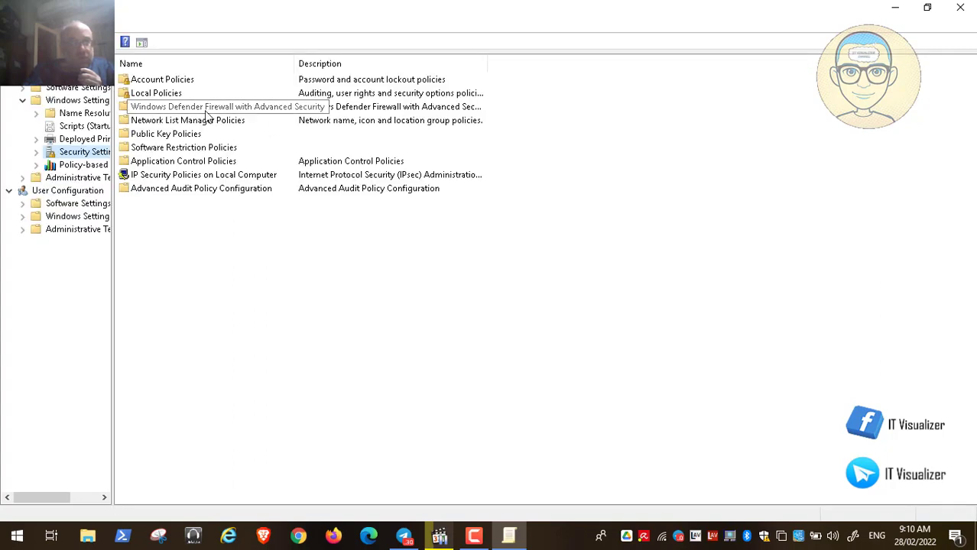
pyautogui.doubleClick(174, 93)
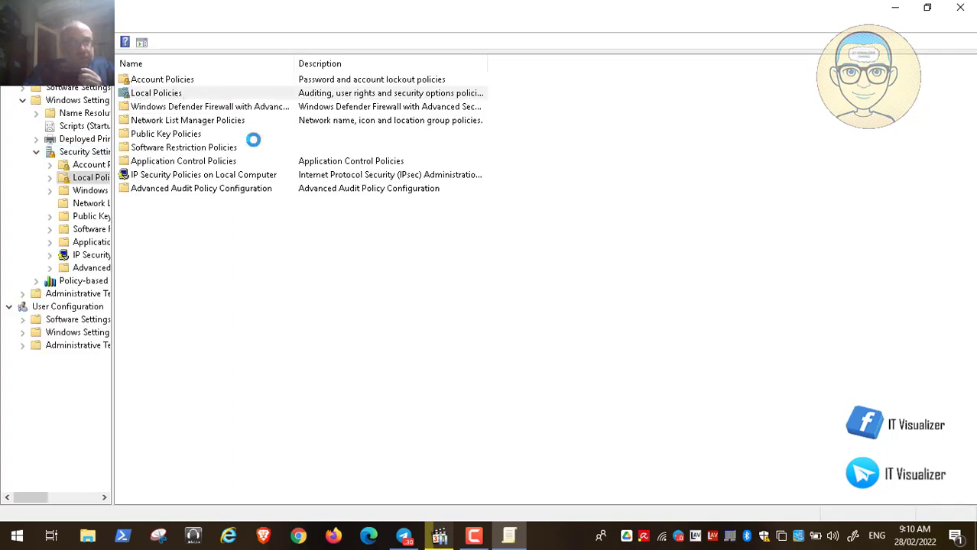
pyautogui.doubleClick(178, 108)
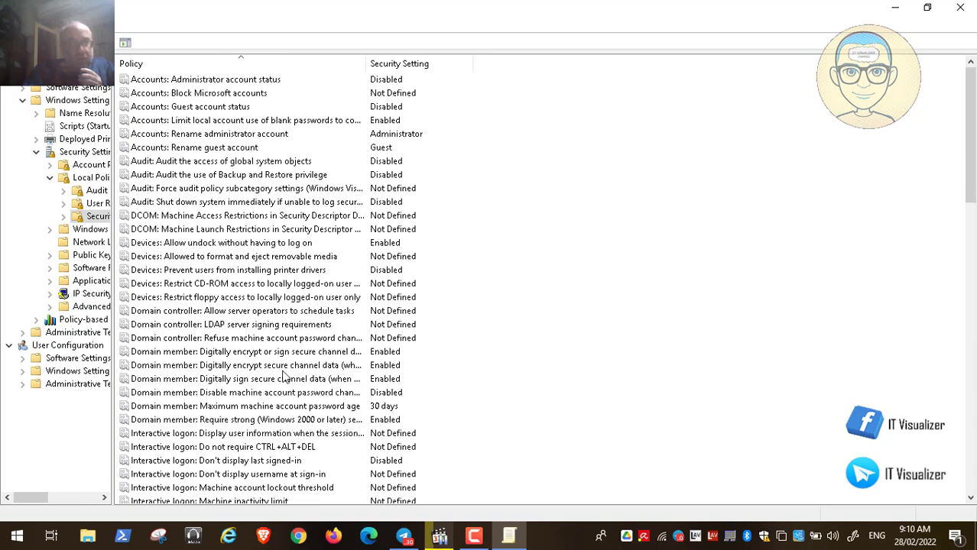
# - Read the explanation of the local policy "Microsoft network client: Digitally sign communications (always)" and close it without changes
pyautogui.click(970, 499)
pyautogui.moveTo(971, 499); pyautogui.dragTo(971, 499)
pyautogui.click(329, 434)
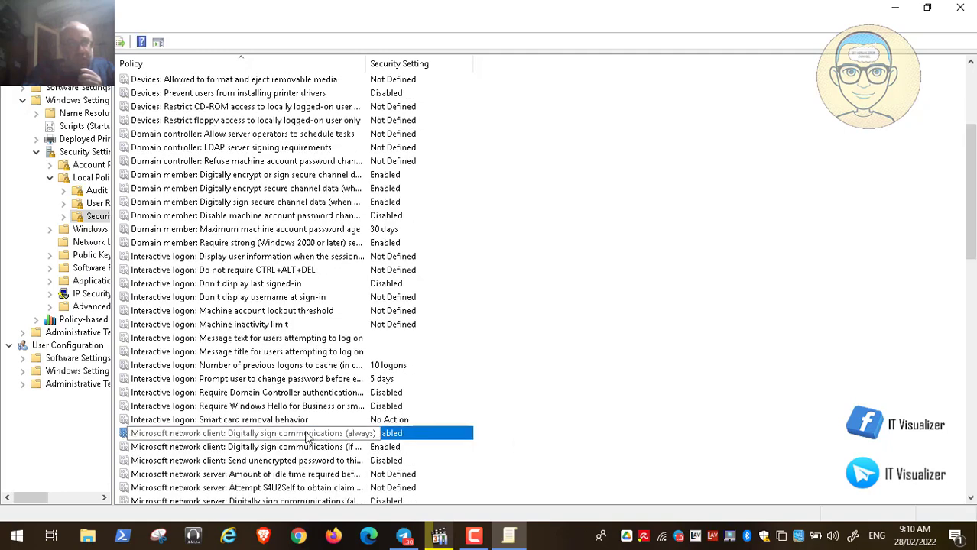
pyautogui.doubleClick(307, 436)
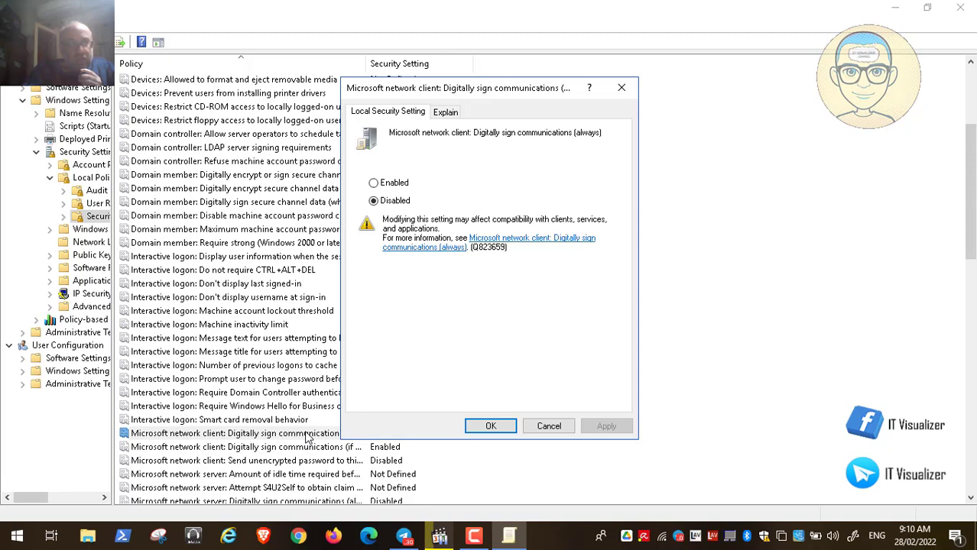
pyautogui.click(447, 113)
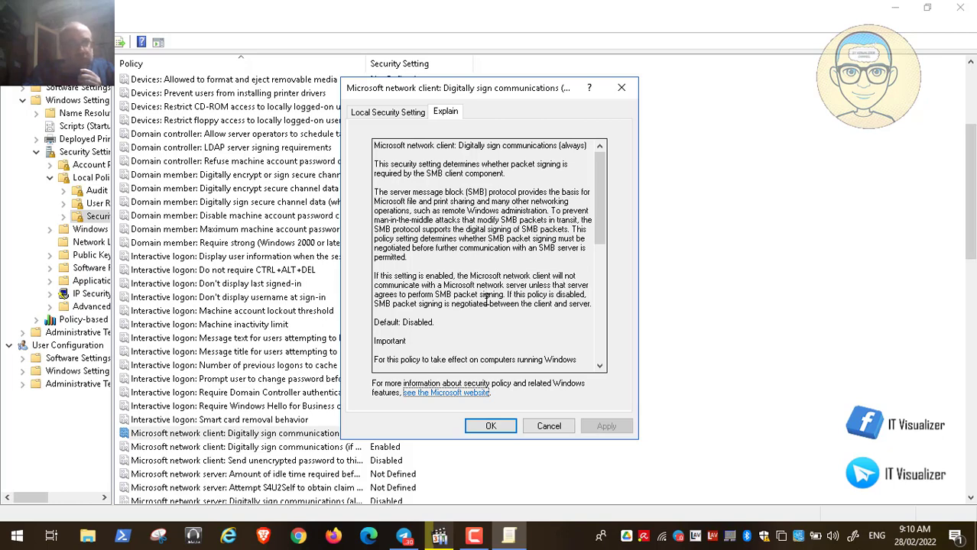
pyautogui.click(549, 427)
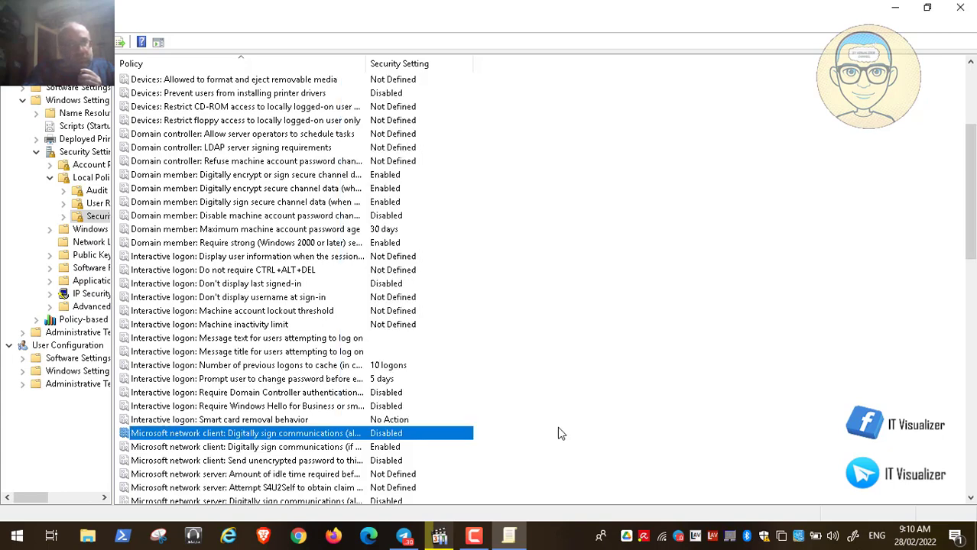
# - Read the explanation of "Microsoft network client: Digitally sign communications (if server agrees)", then close the policy and the Local Group Policy Editor
pyautogui.doubleClick(322, 450)
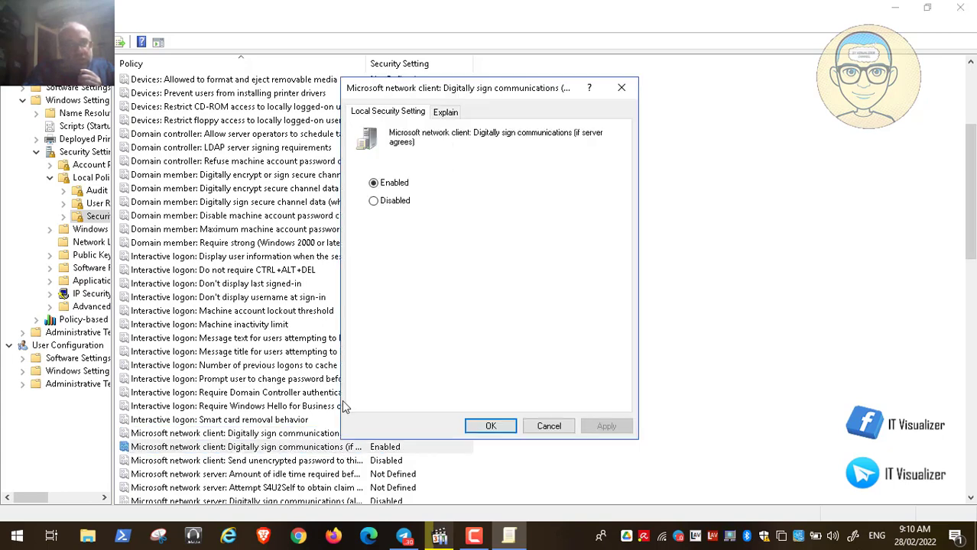
pyautogui.click(446, 115)
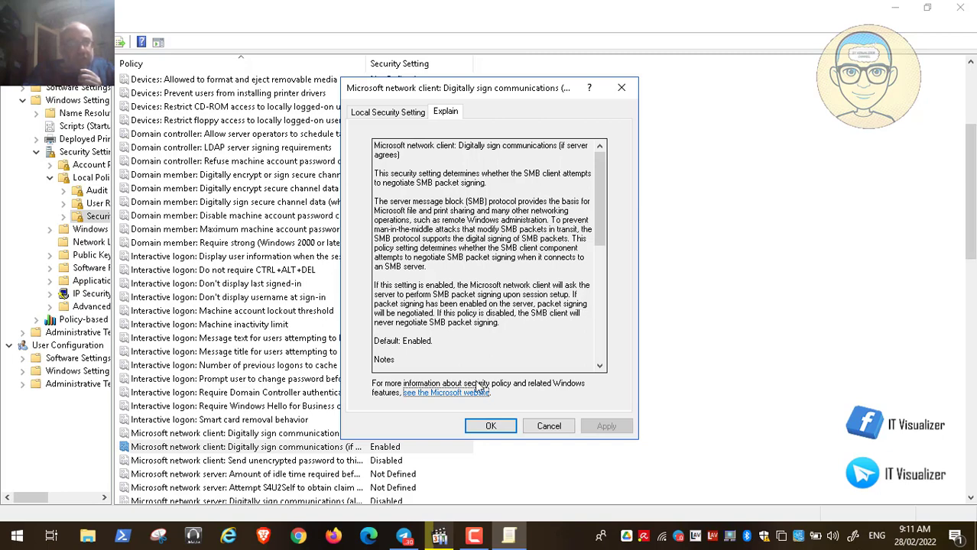
pyautogui.click(493, 426)
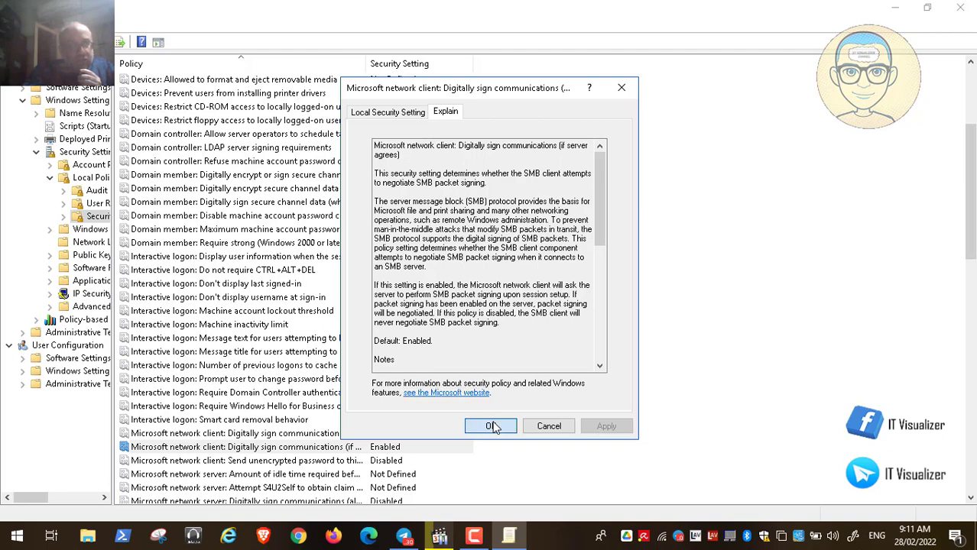
pyautogui.click(947, 11)
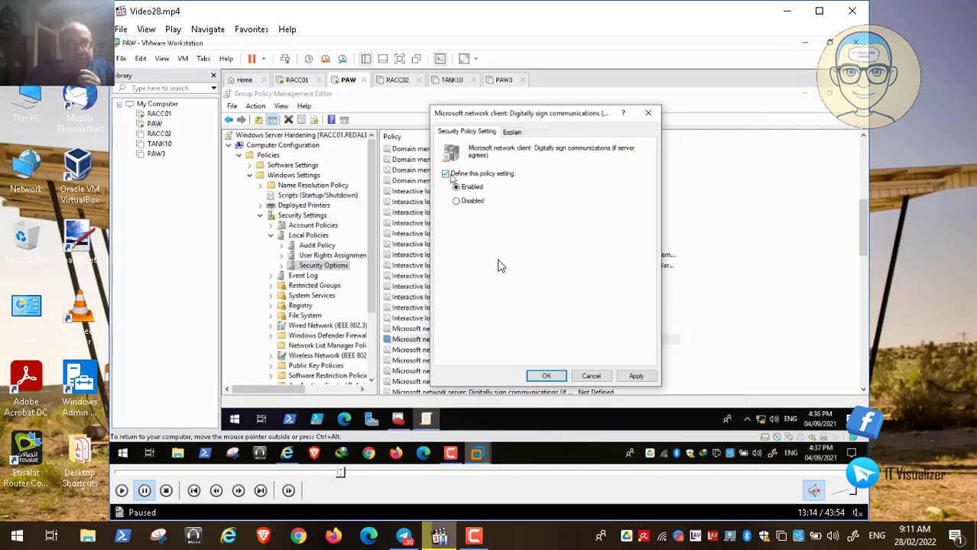
# - Return to the full-screen video and resume playback from the "Digitally sign communications (if server agrees)" policy
pyautogui.click(470, 539)
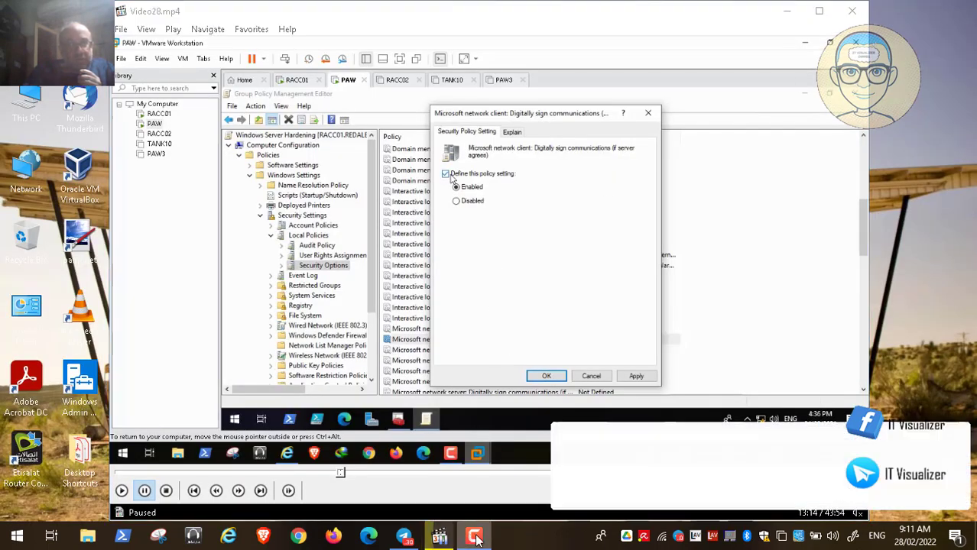
pyautogui.click(903, 462)
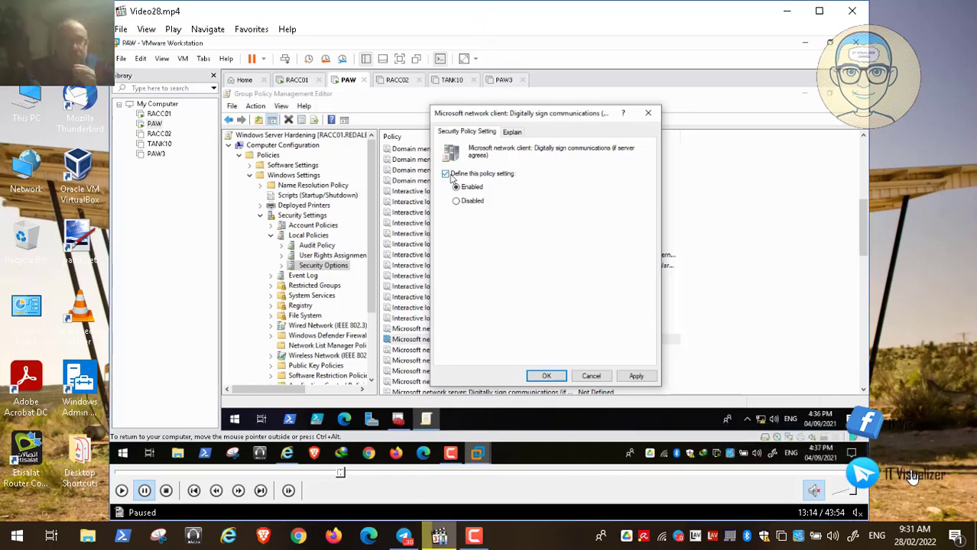
pyautogui.doubleClick(443, 250)
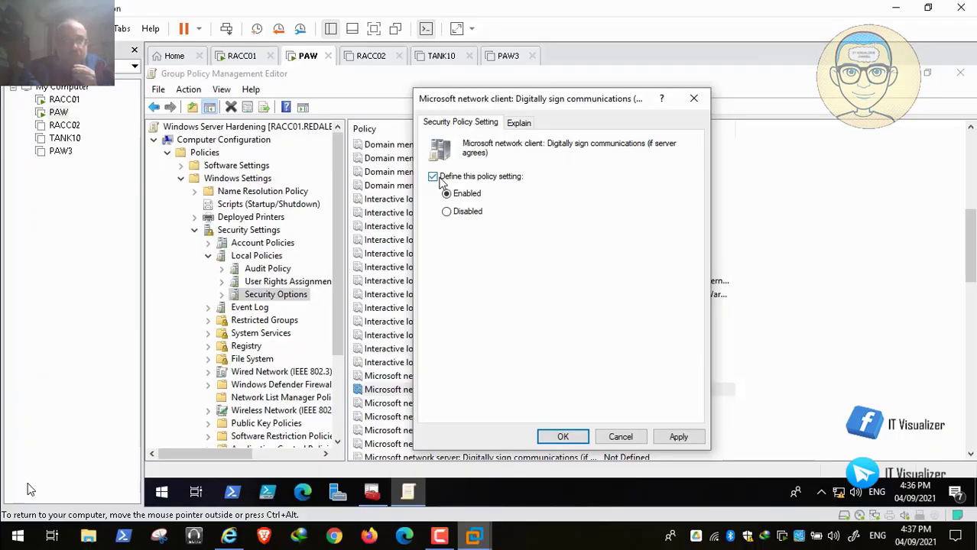
pyautogui.click(9, 522)
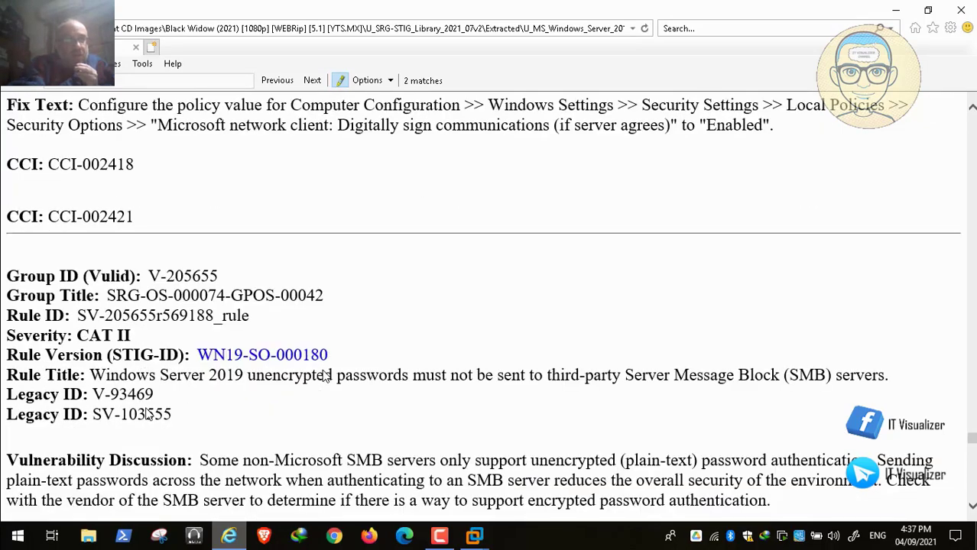
# - Read rule WN19-SO-000180 on unencrypted passwords sent to third-party SMB servers, and leave the full-screen video
pyautogui.moveTo(77, 509)
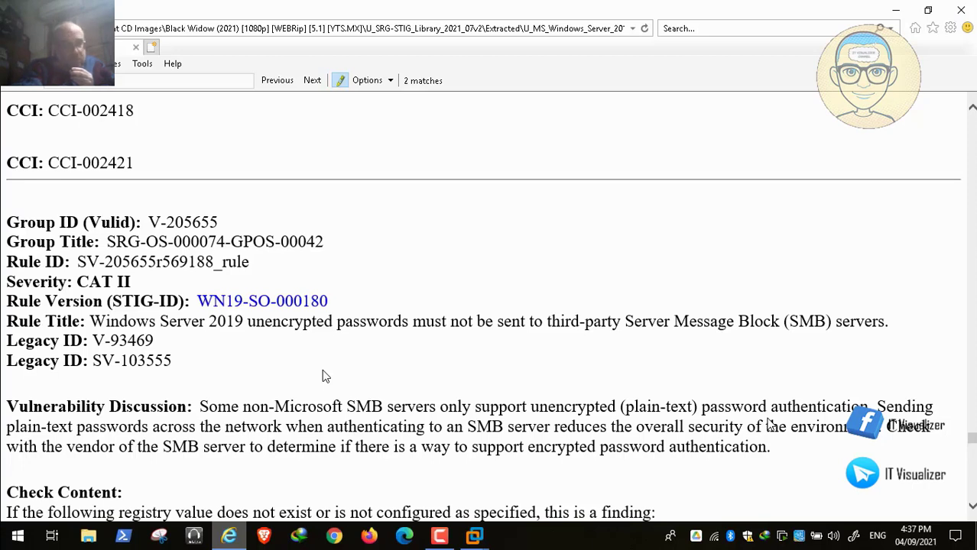
pyautogui.click(470, 275)
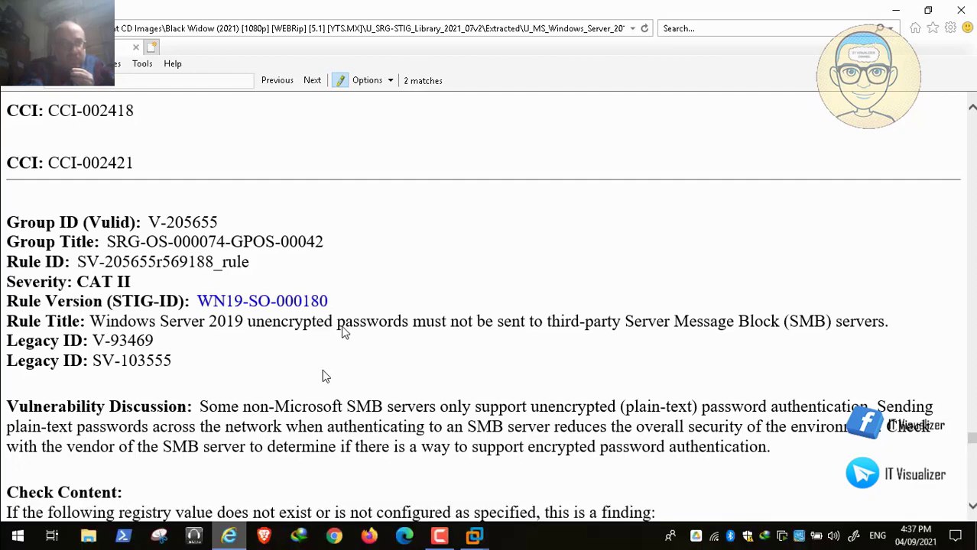
pyautogui.doubleClick(344, 331)
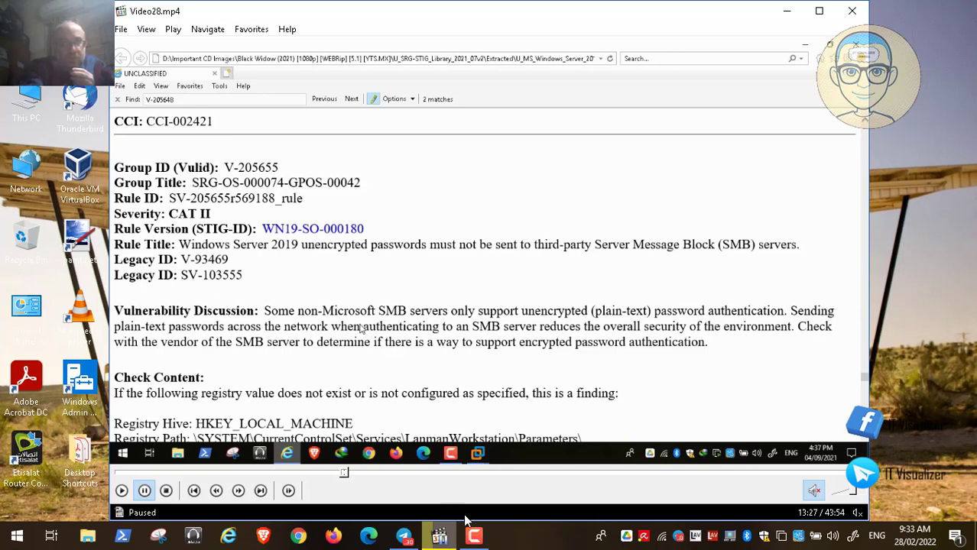
pyautogui.click(475, 537)
pyautogui.click(474, 537)
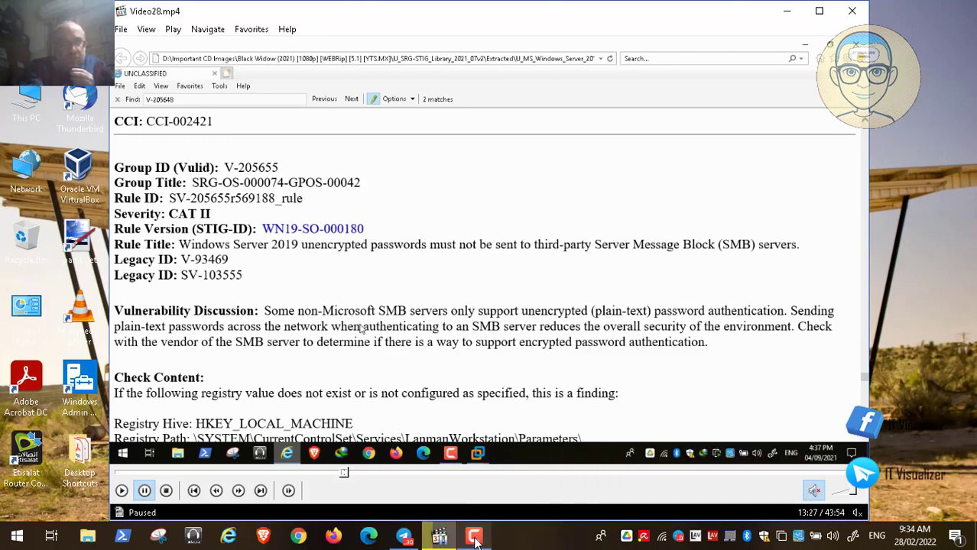